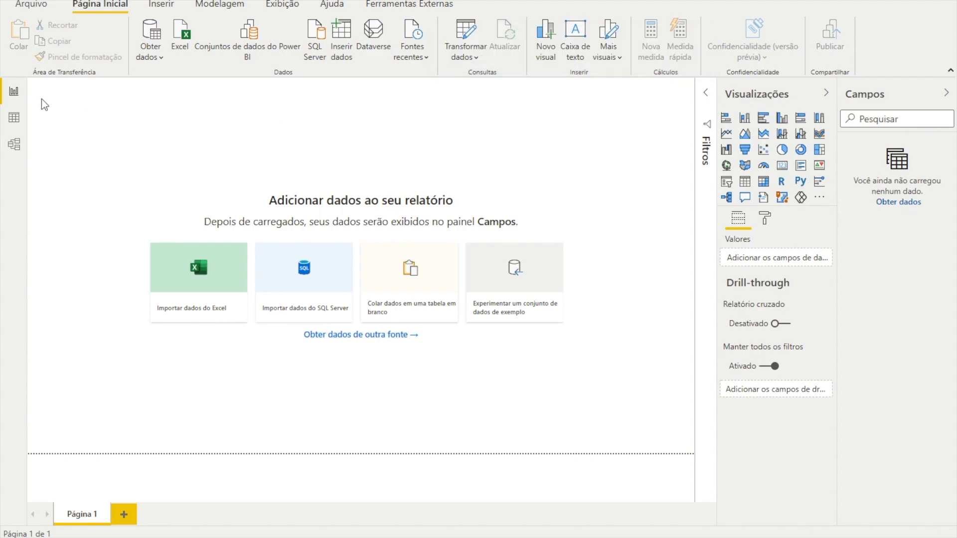
- Create a new calculated table in the data view and name it dCalendario in its formula
left_click(23, 117)
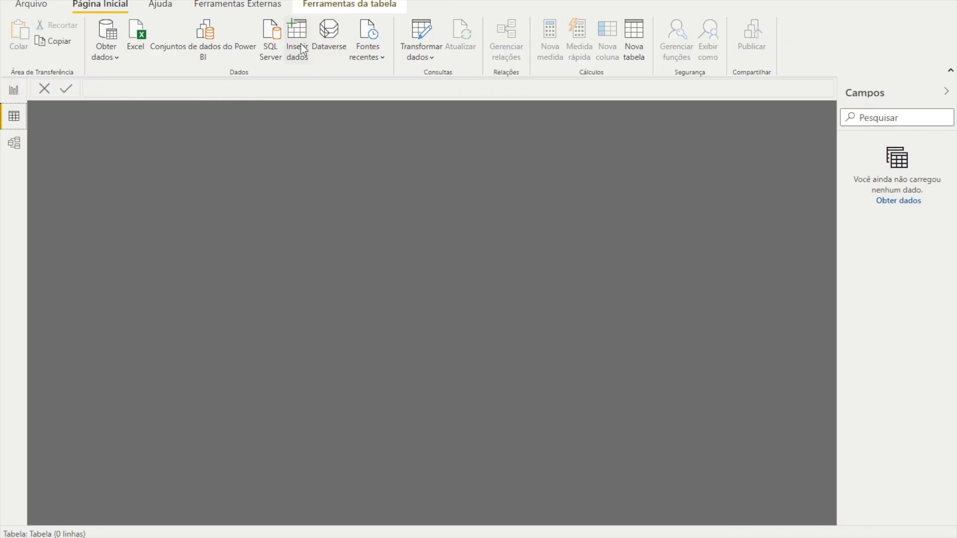
left_click(634, 48)
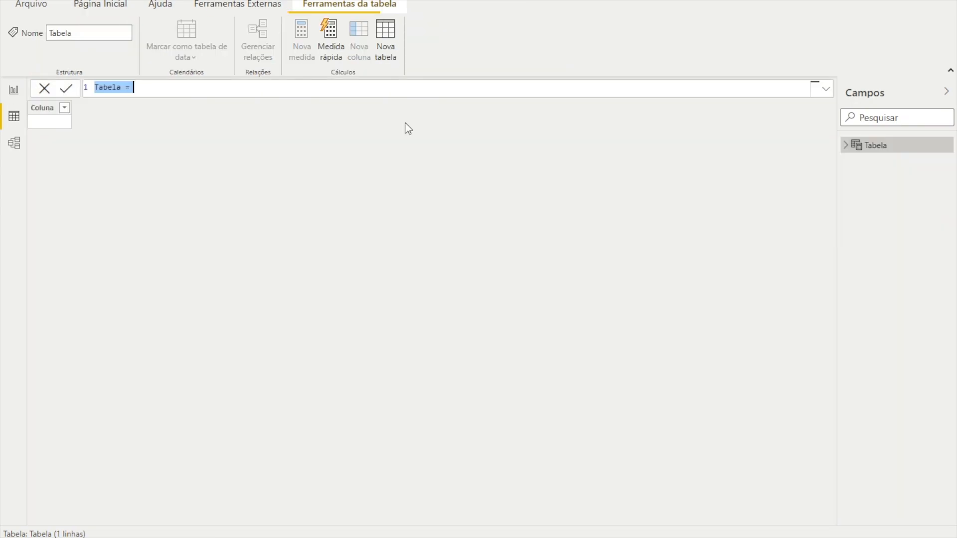
type("dCAlendario")
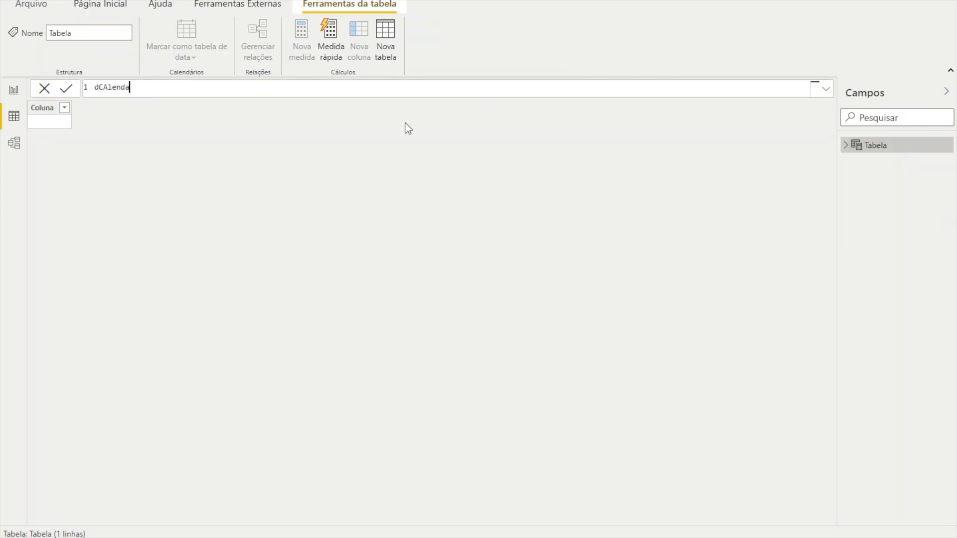
key("Left")
key("Left")
key("Left")
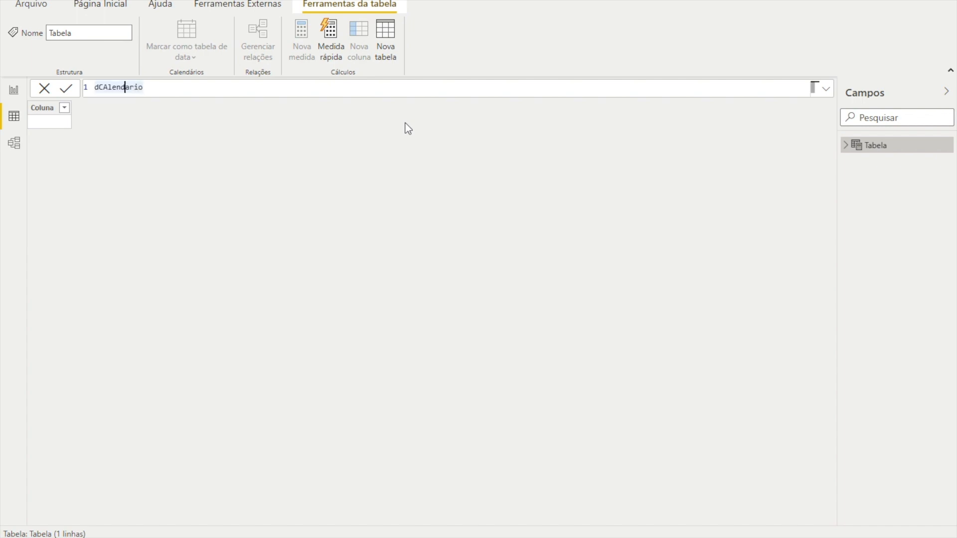
key("BackSpace")
type("a")
key("End")
scroll(362, 93, "up", 3, "ctrl")
scroll(362, 93, "up", 4, "ctrl")
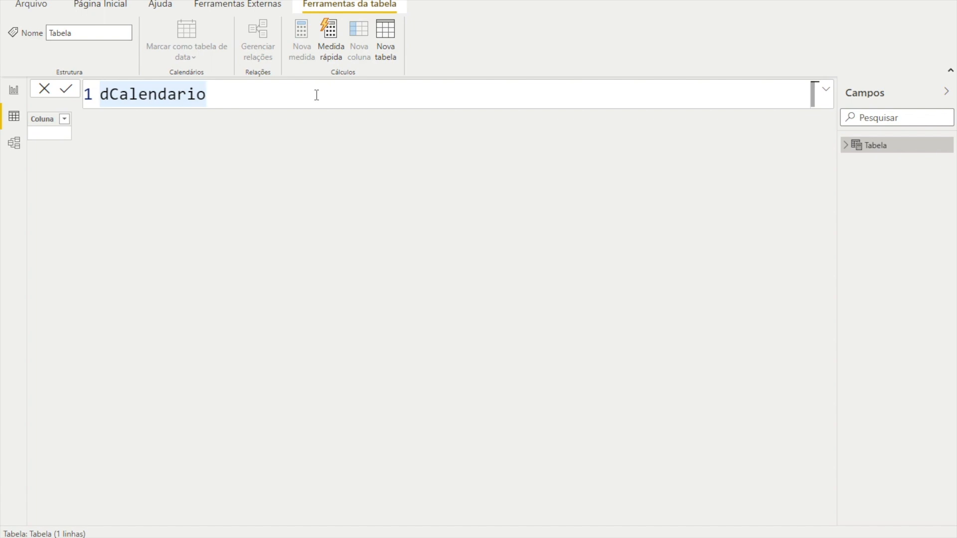
- Define dCalendario as CALENDAR(DATE(2020,01,01),DATE(2020,12,31)) and commit the formula
type("= cale")
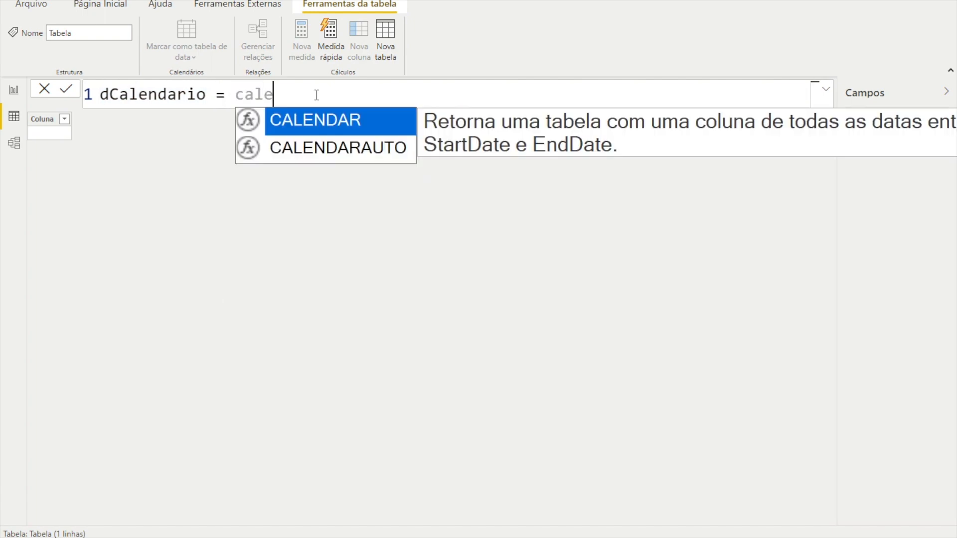
key("Tab")
type("date")
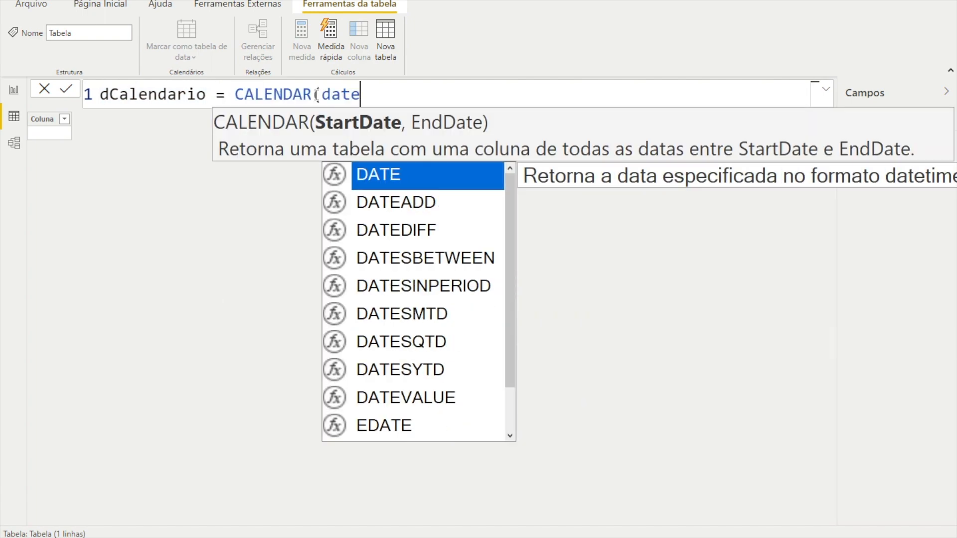
key("Tab")
type("2020,01,")
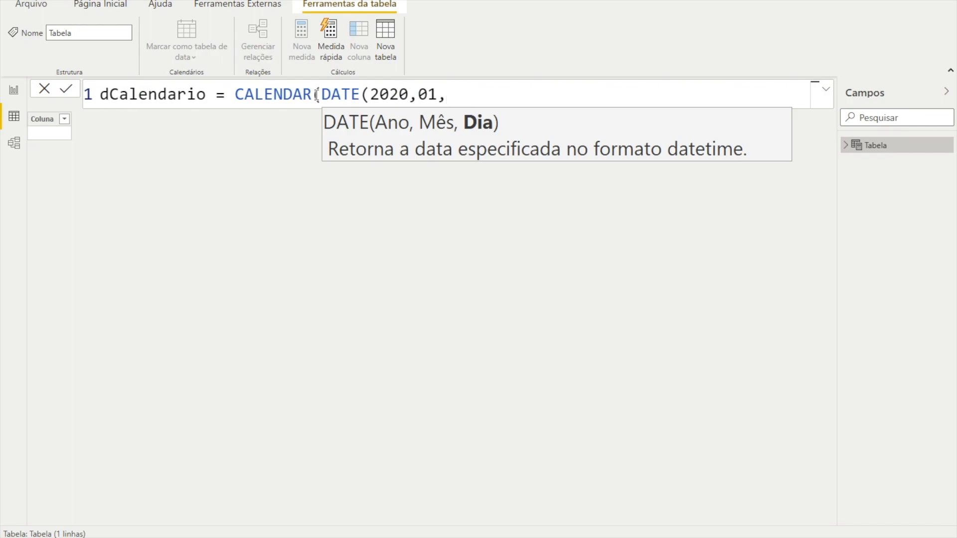
type("01)")
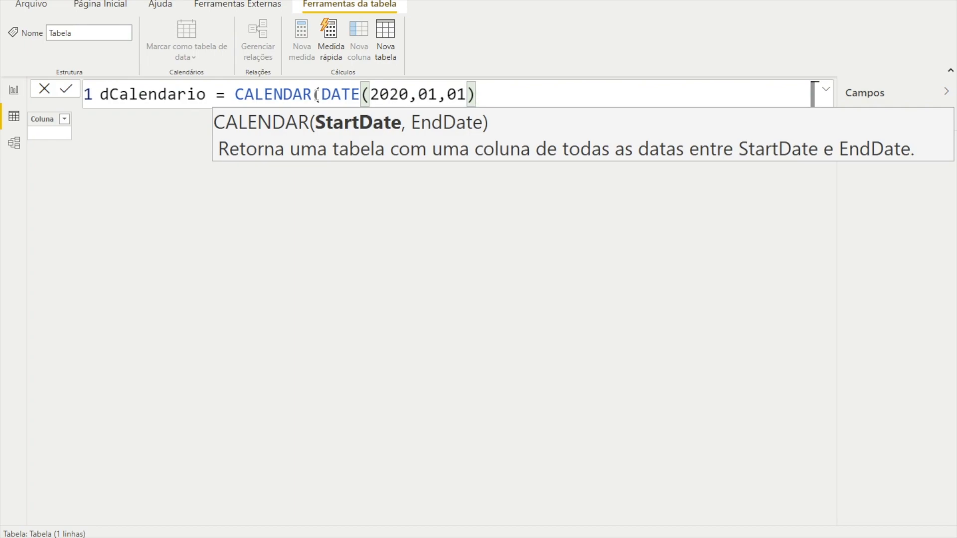
type(",date(")
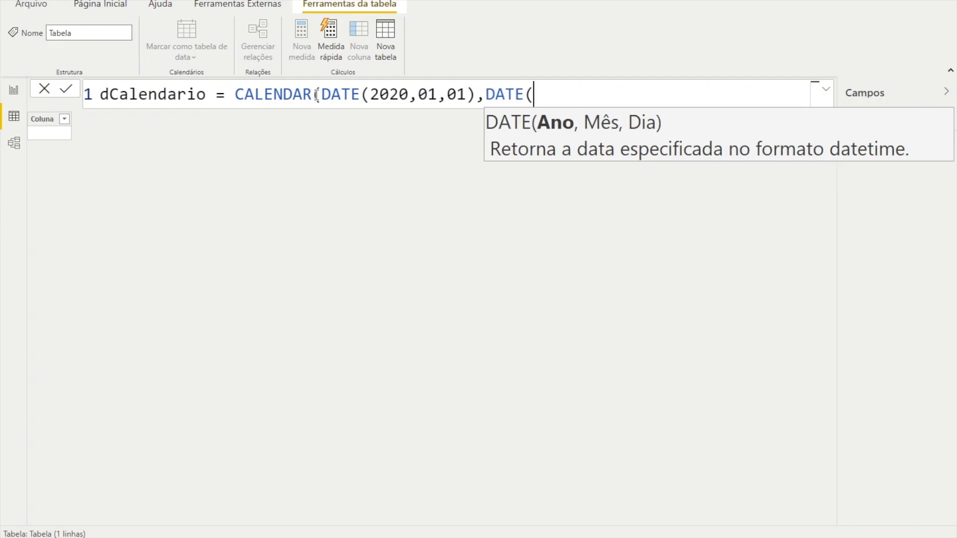
type("2020,")
type("12")
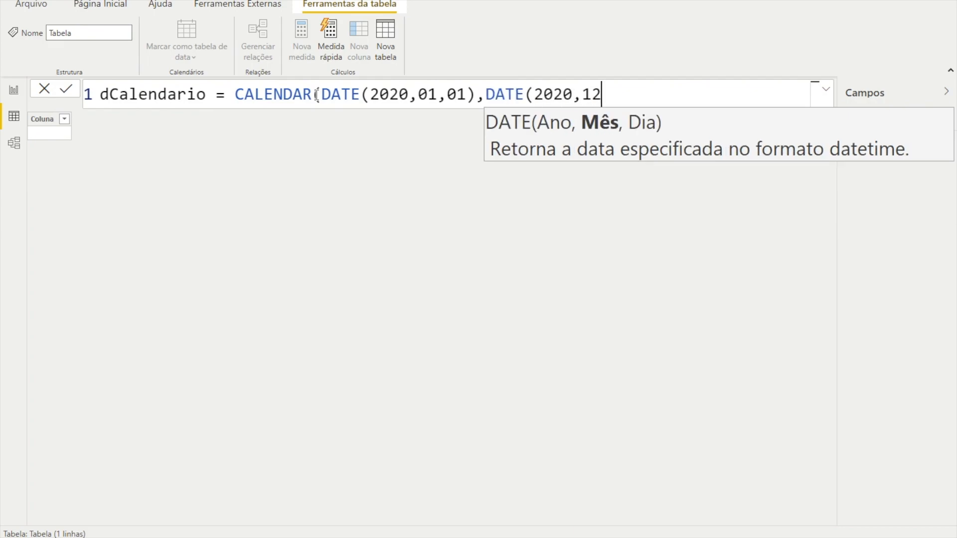
type(",31)")
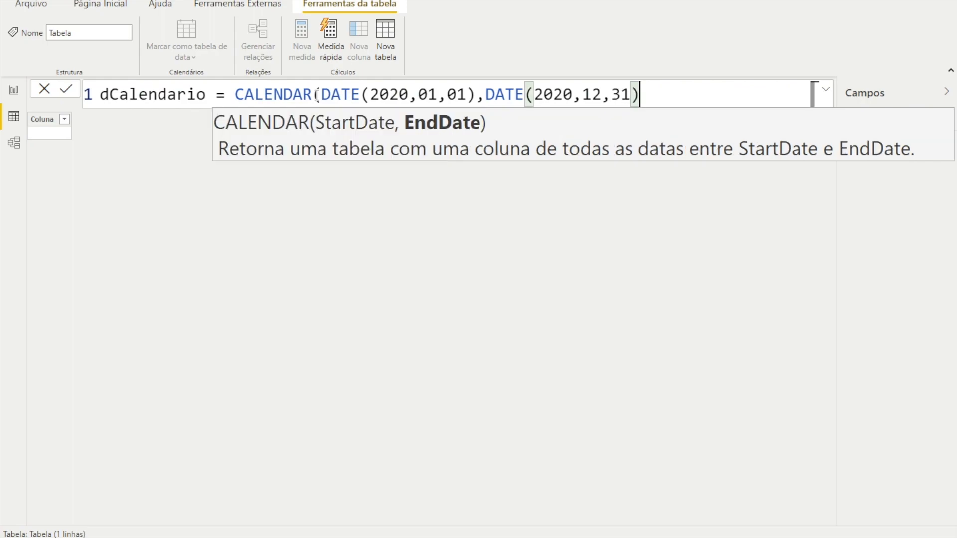
type(")")
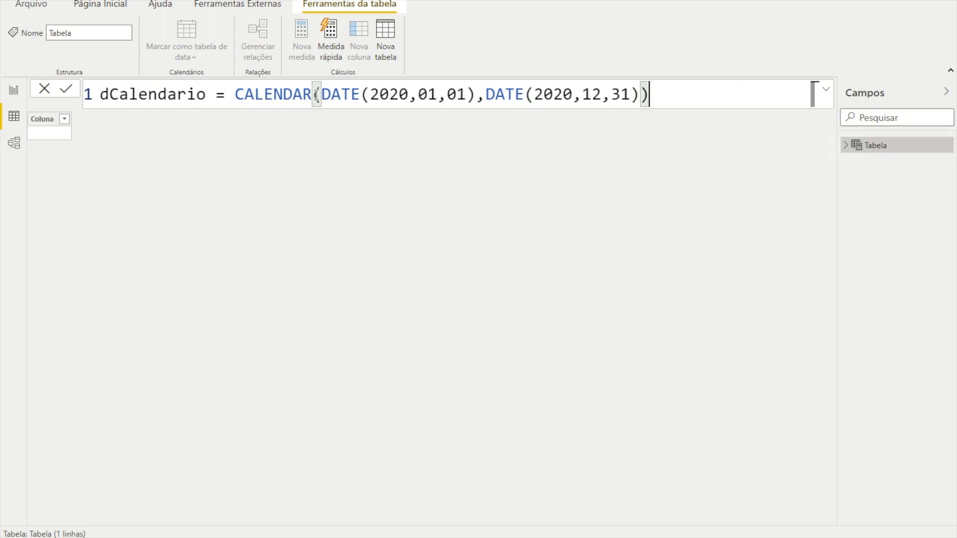
key("Return")
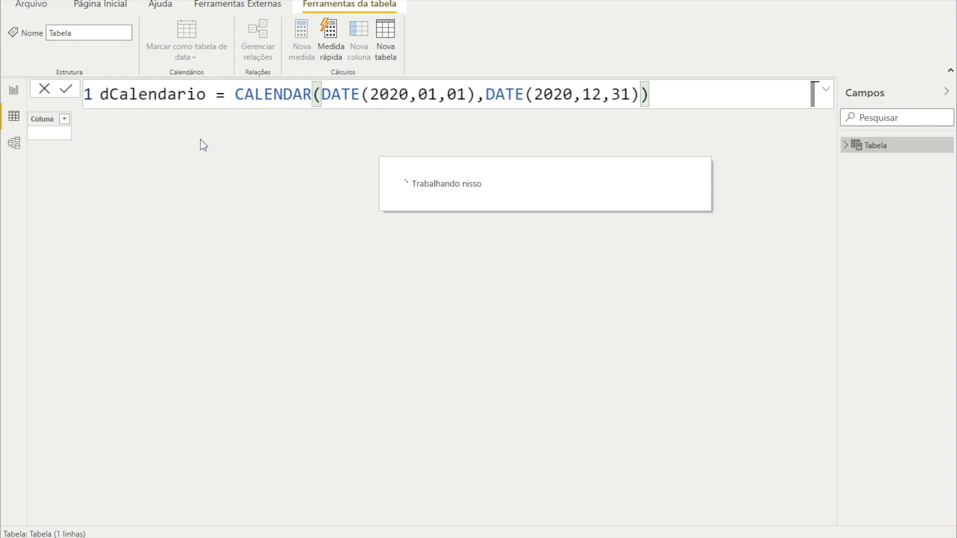
- Format the Date column of dCalendario as *14/03/2001 (dd/mm/yyyy) and look through its rows
left_click(68, 122)
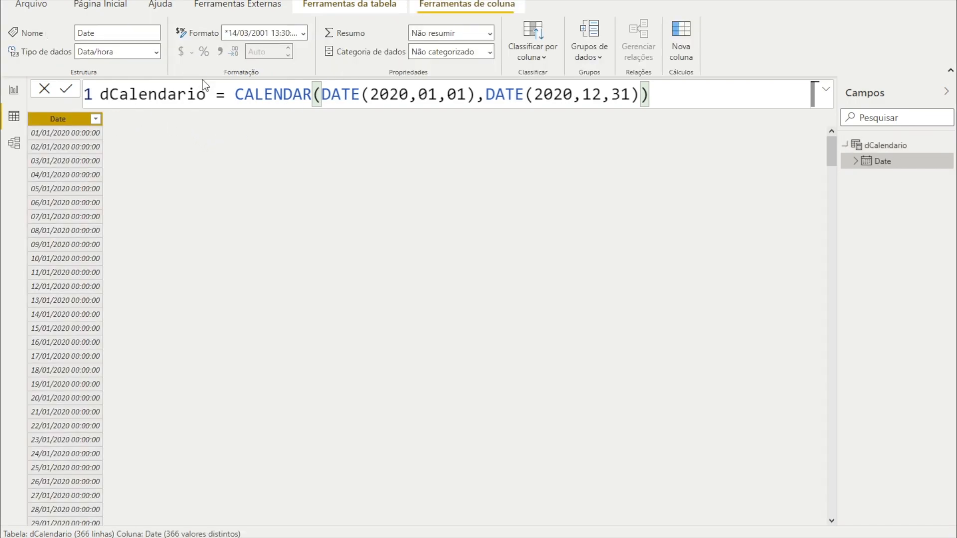
left_click(303, 33)
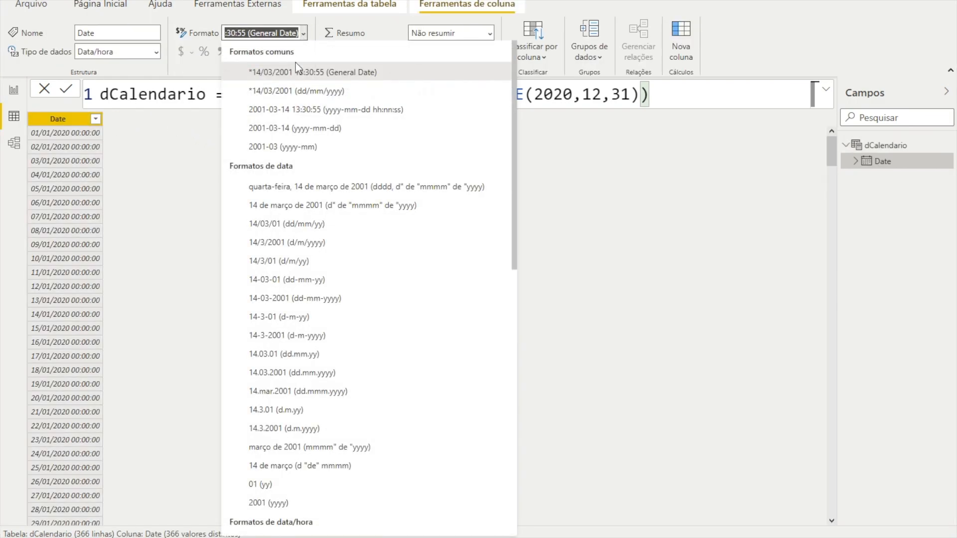
left_click(293, 91)
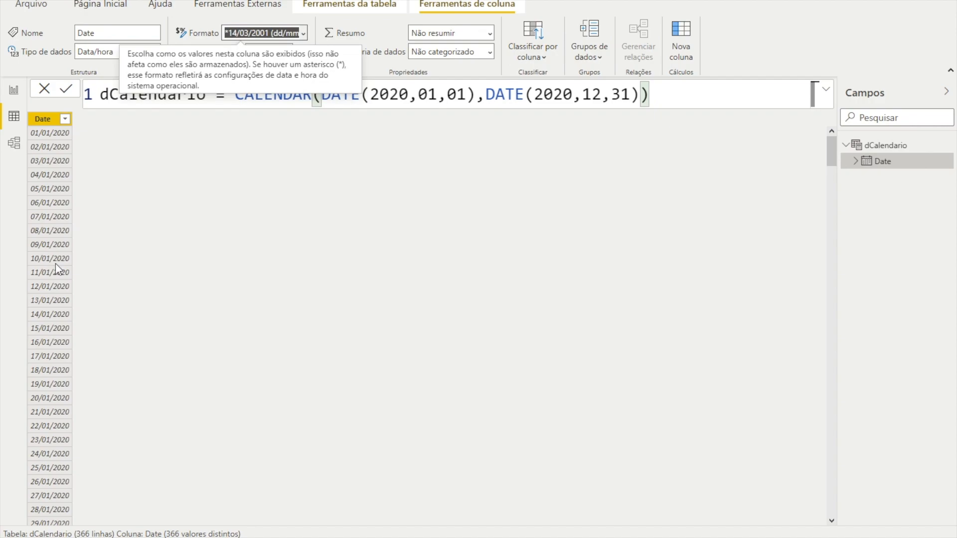
scroll(55, 263, "down", 19)
scroll(145, 175, "up", 19)
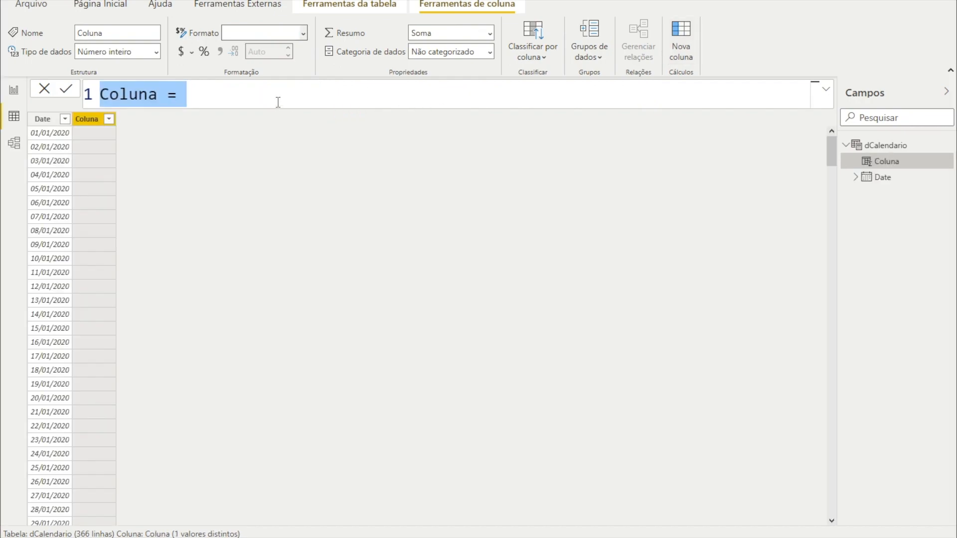
- Add a calculated column Mes Nome = FORMAT(dCalendario[Date],"mmmm") to dCalendario and check its list of distinct values
type("Mes Nom")
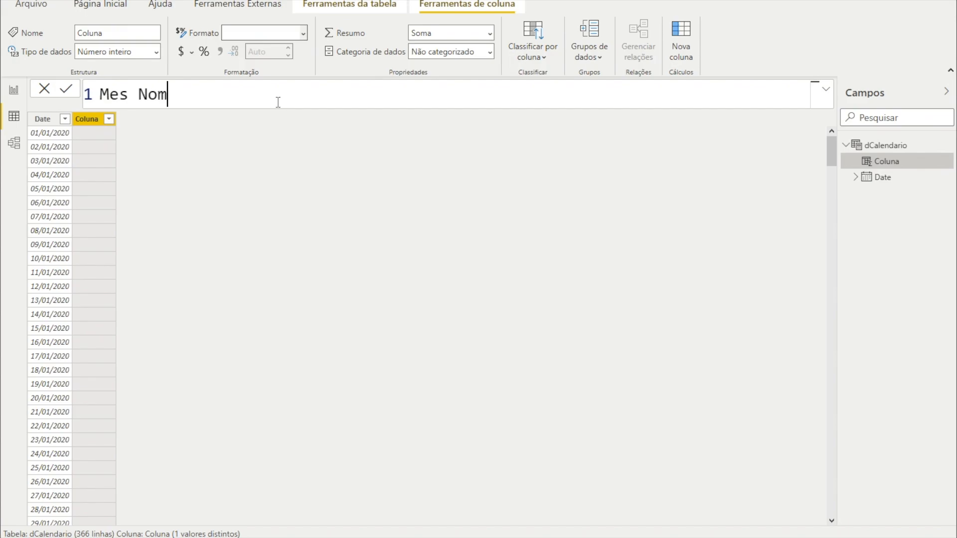
type("e = form")
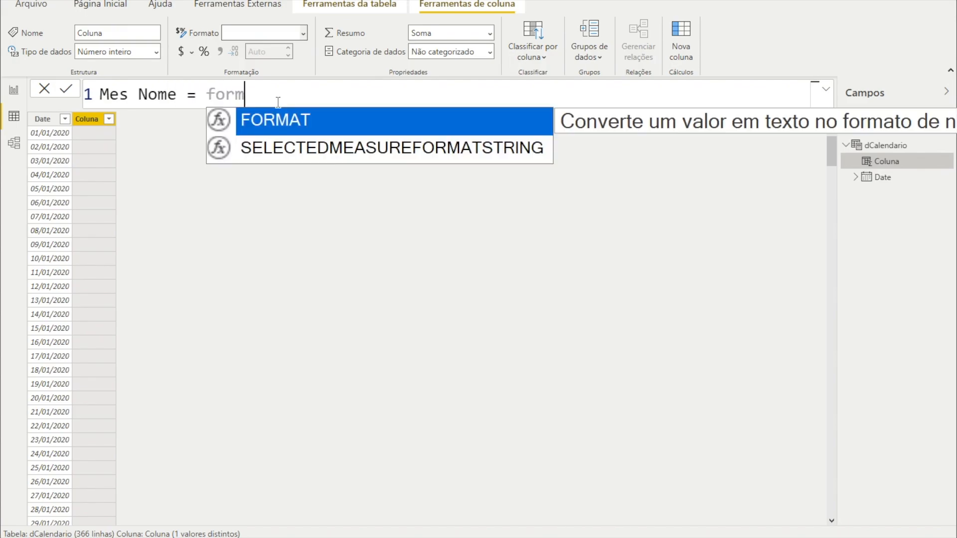
key("Tab")
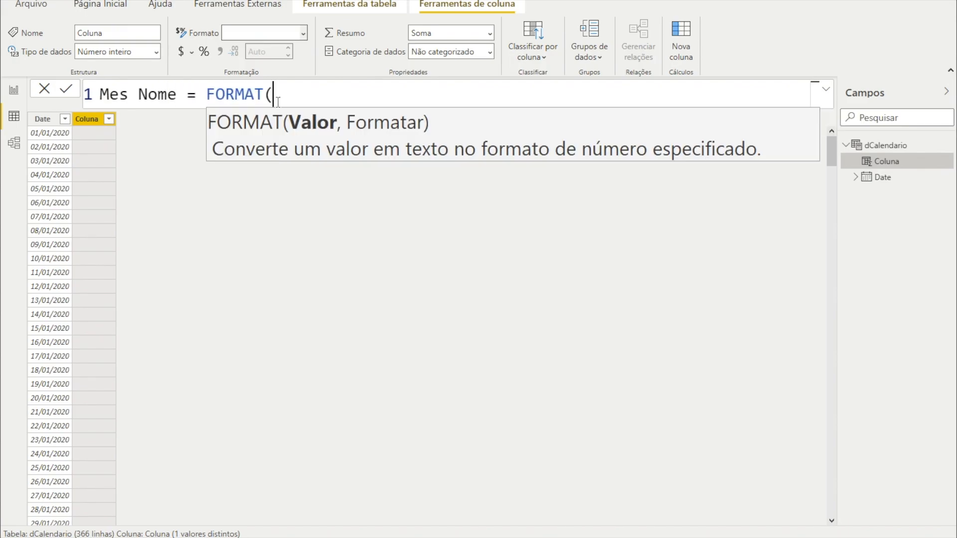
type("date")
key("Down")
key("Down")
key("Down")
key("Down")
key("Down")
key("Down")
key("Down")
key("Down")
key("Down")
key("Tab")
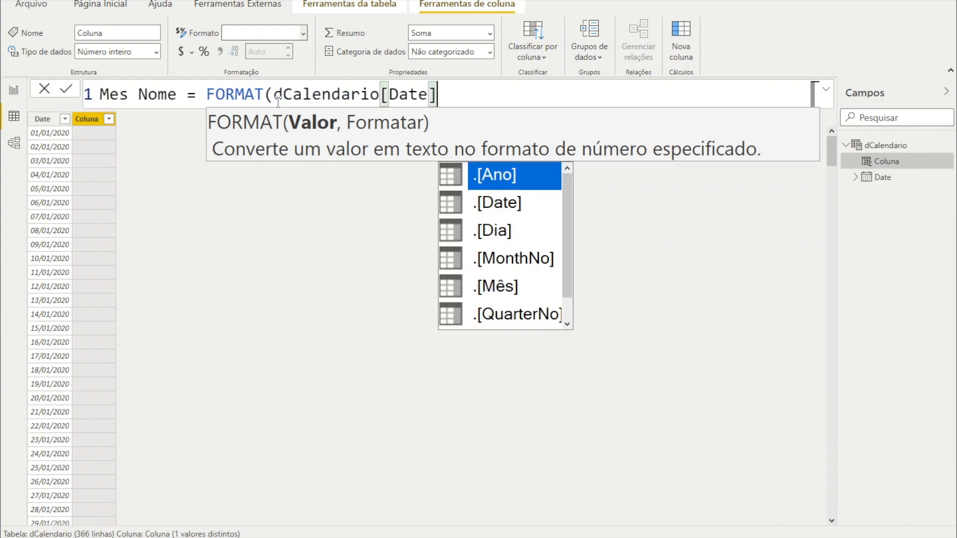
type(",\"mmmm")
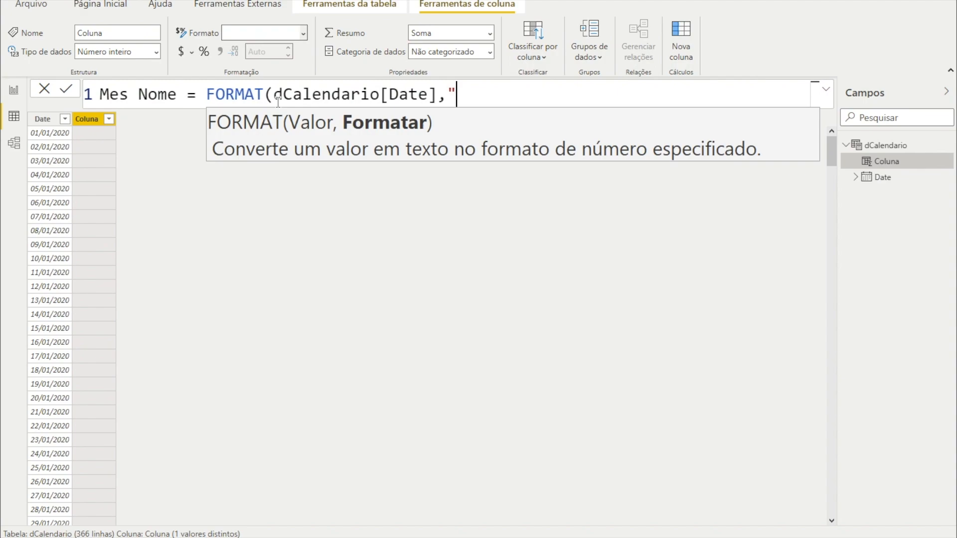
type("\"")
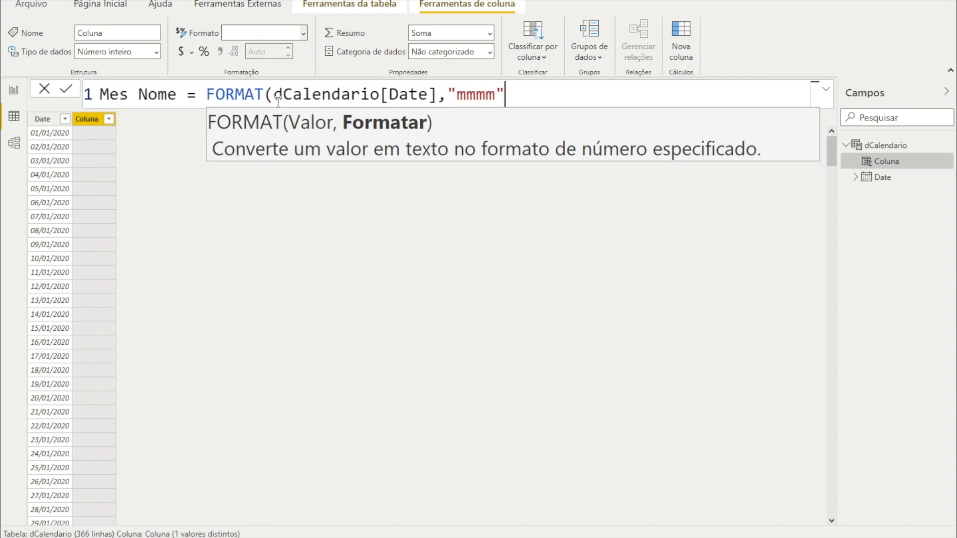
type(")")
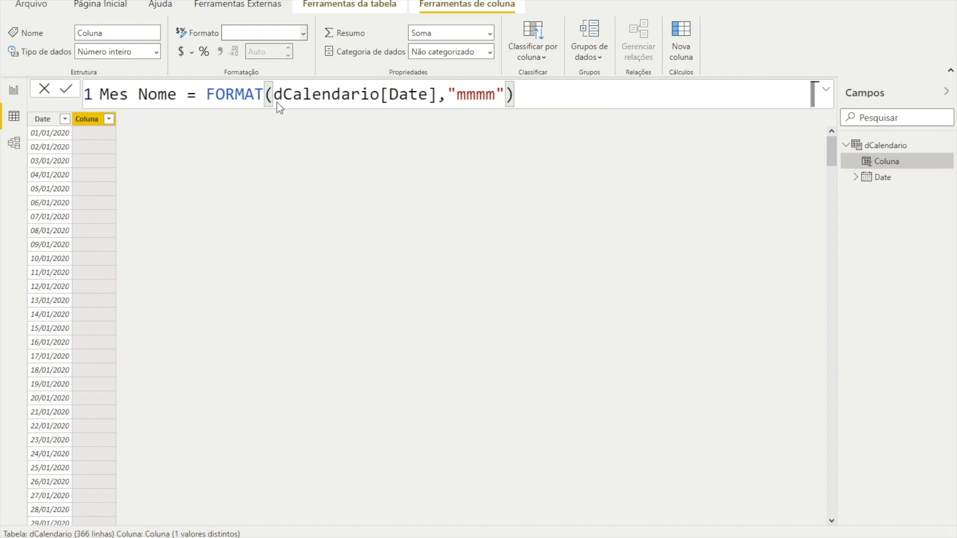
key("Return")
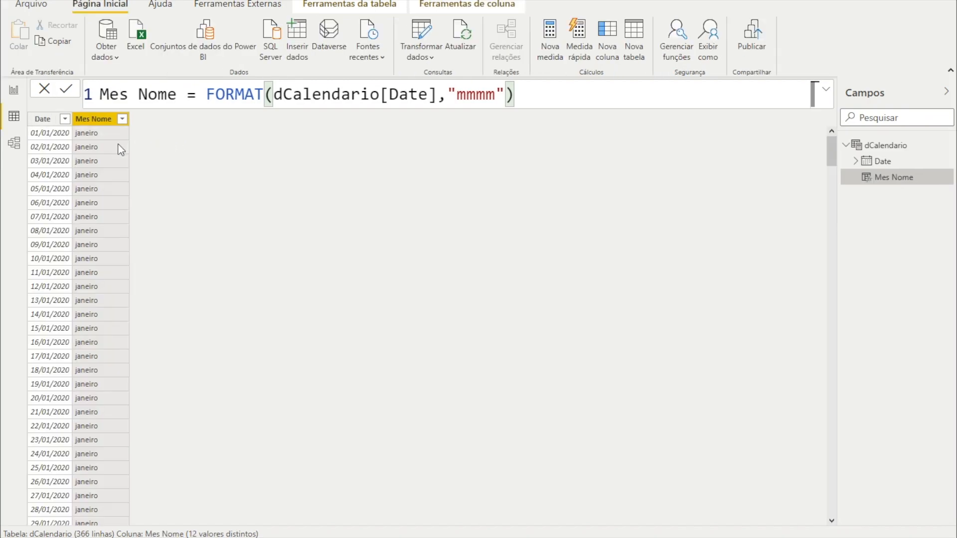
left_click(122, 118)
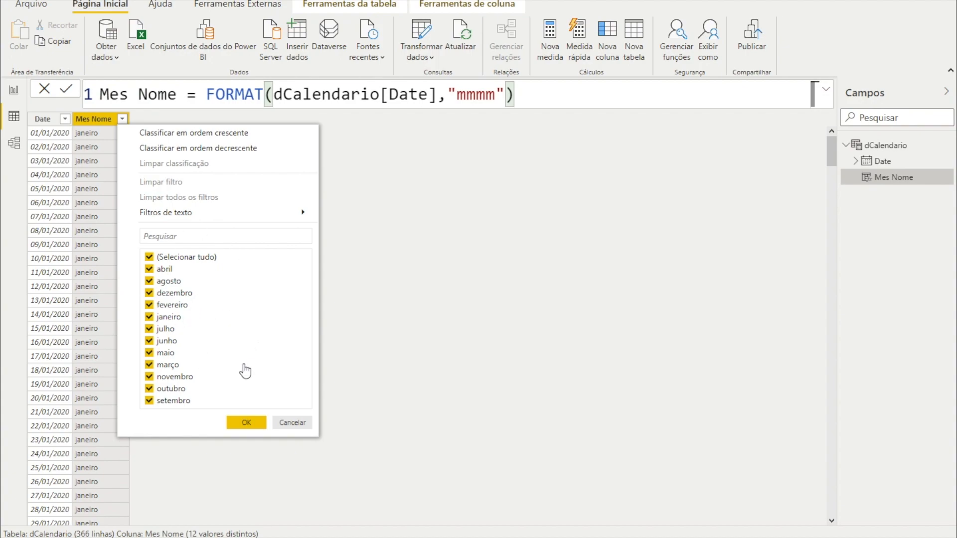
left_click(291, 423)
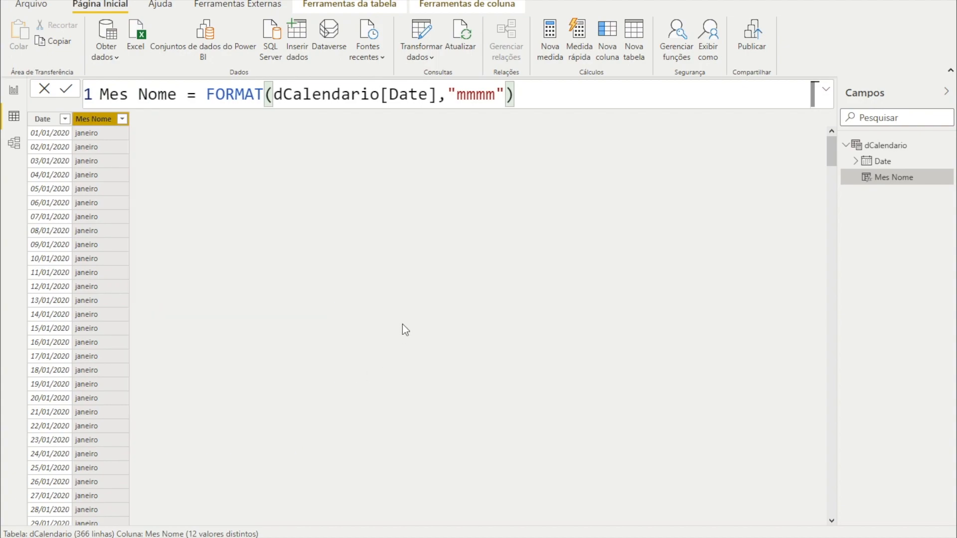
- Add a slicer on the Mes Nome field to the report page and move it slightly down from the page's upper edge
left_click(14, 90)
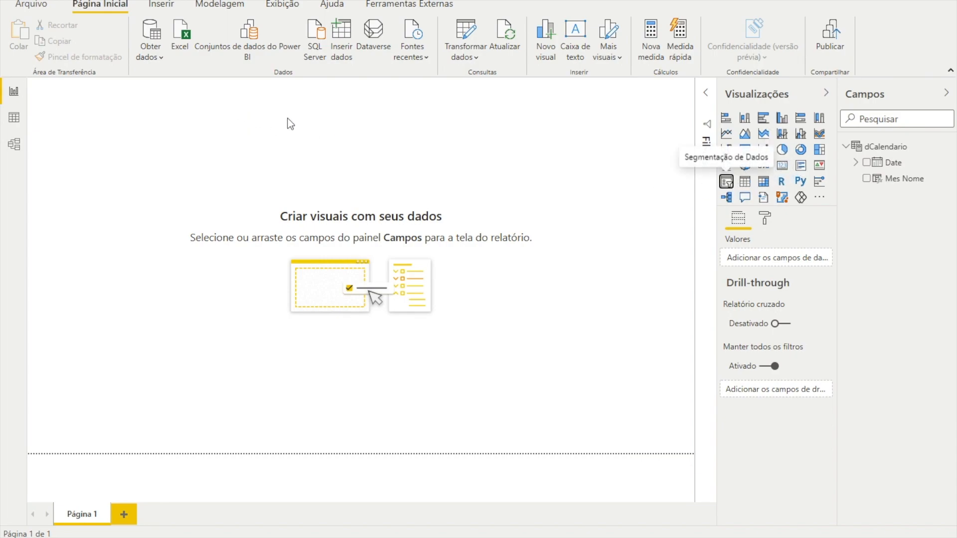
left_click(728, 183)
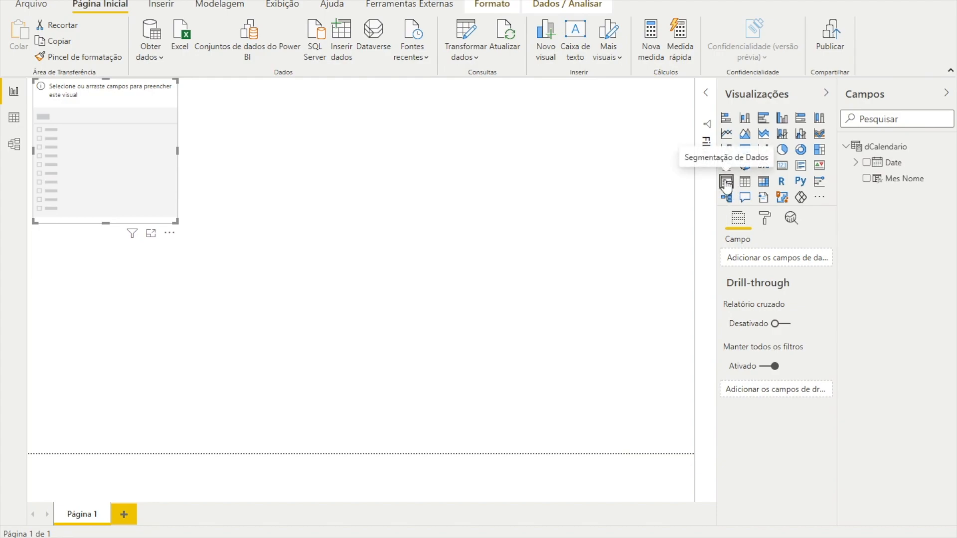
left_click_drag(885, 180, 774, 259)
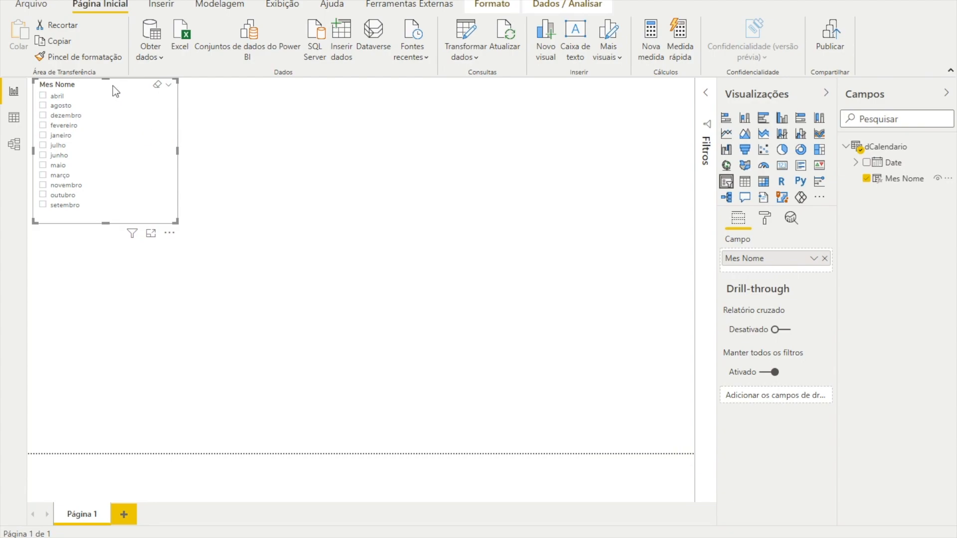
left_click_drag(115, 87, 115, 111)
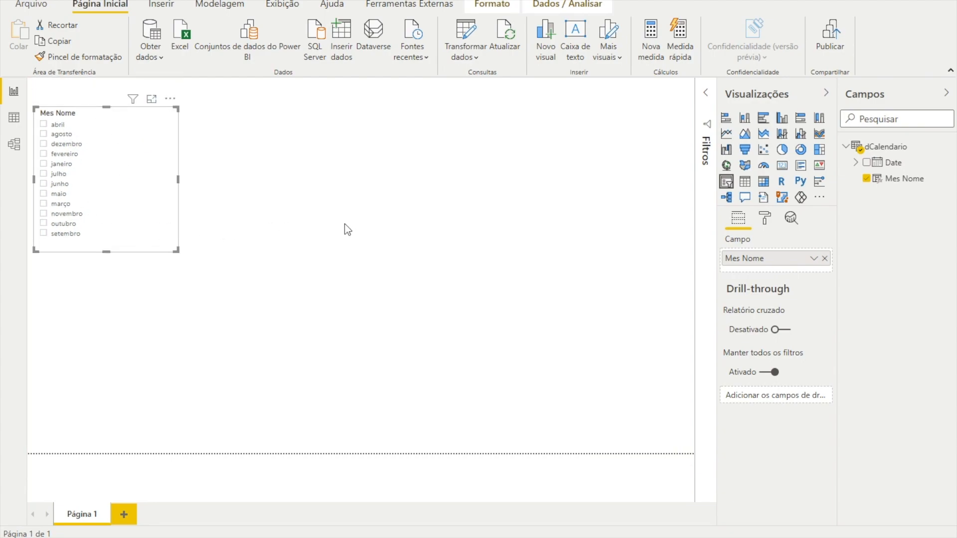
- Add an empty card visual beside the Mes Nome slicer and duplicate it twice to form a row of three cards
left_click(382, 177)
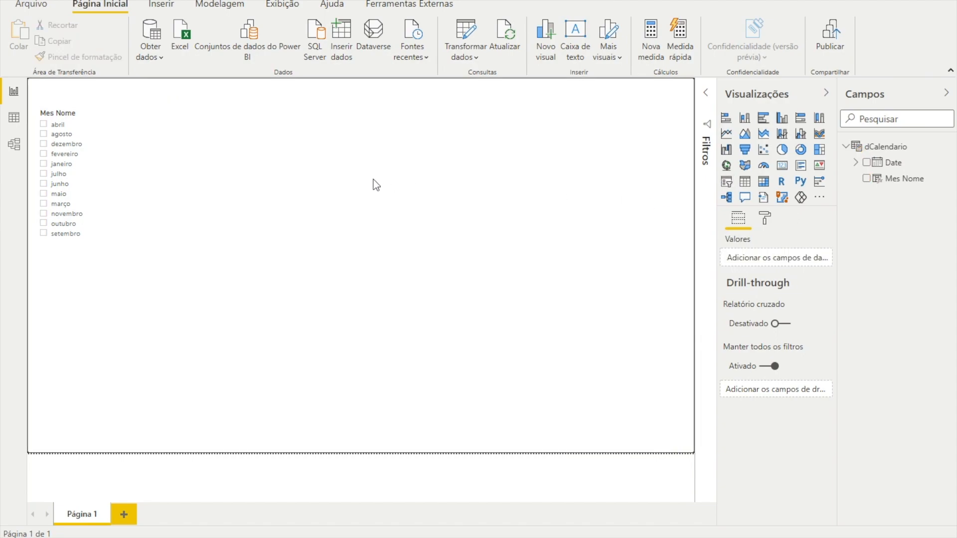
left_click(782, 165)
left_click_drag(119, 287, 268, 130)
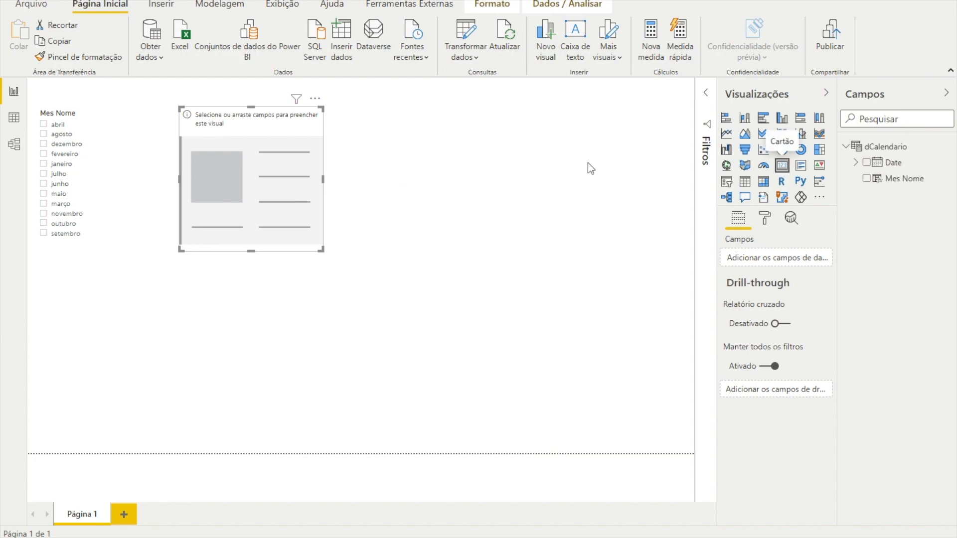
key("ctrl+c")
key("ctrl+v")
left_click_drag(260, 189, 407, 184)
key("ctrl+v")
left_click_drag(271, 175, 576, 173)
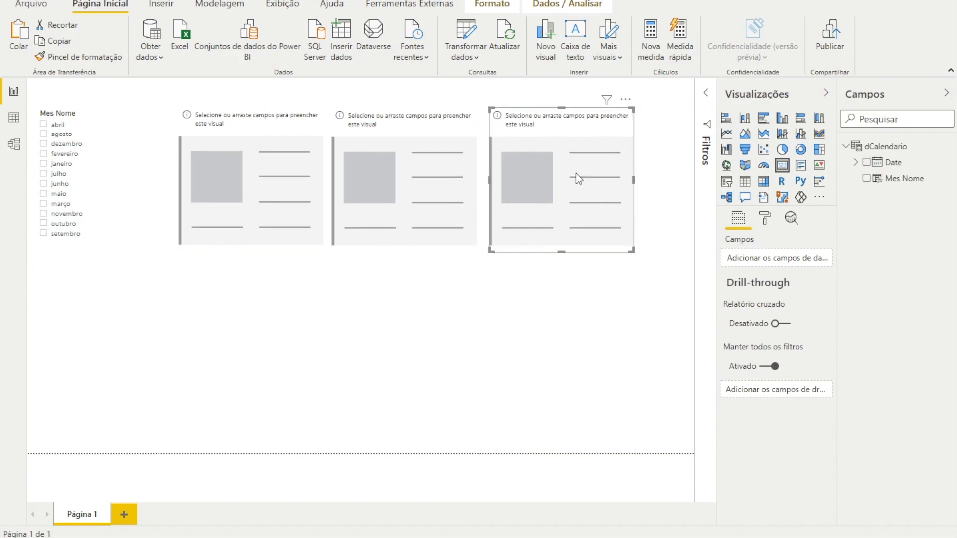
- Align the three empty cards with one another using Alinhar ao centro
left_click(511, 299)
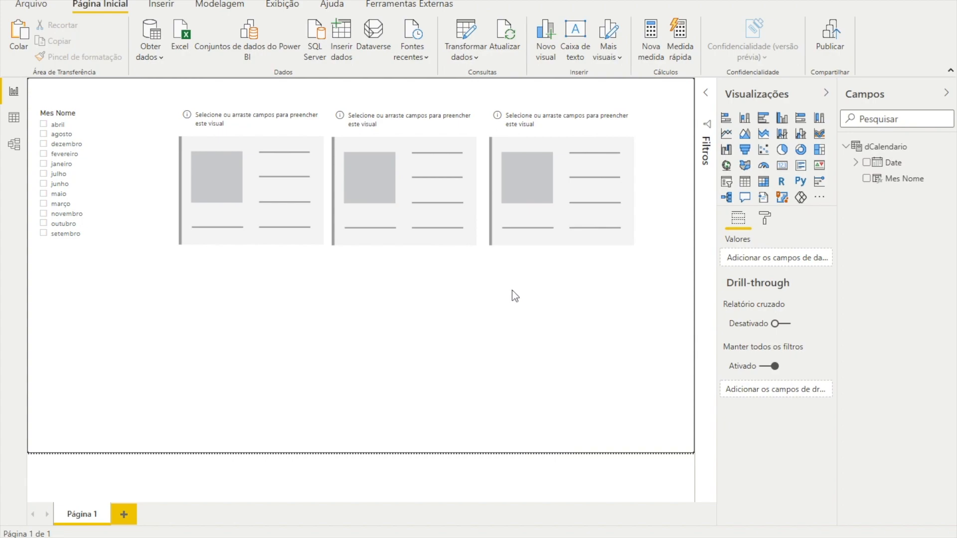
left_click(284, 185)
left_click(414, 185, "ctrl")
left_click(521, 183, "ctrl")
left_click(449, 6)
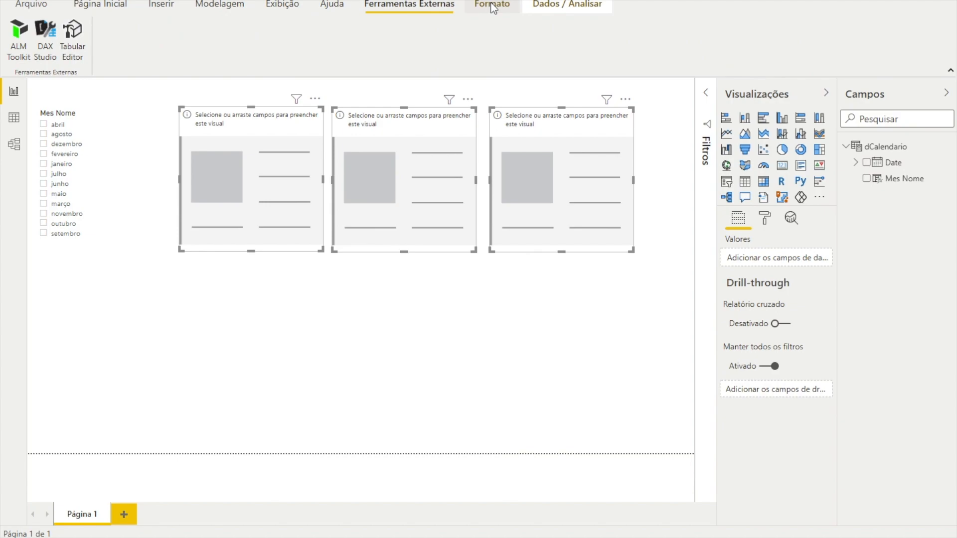
left_click(492, 7)
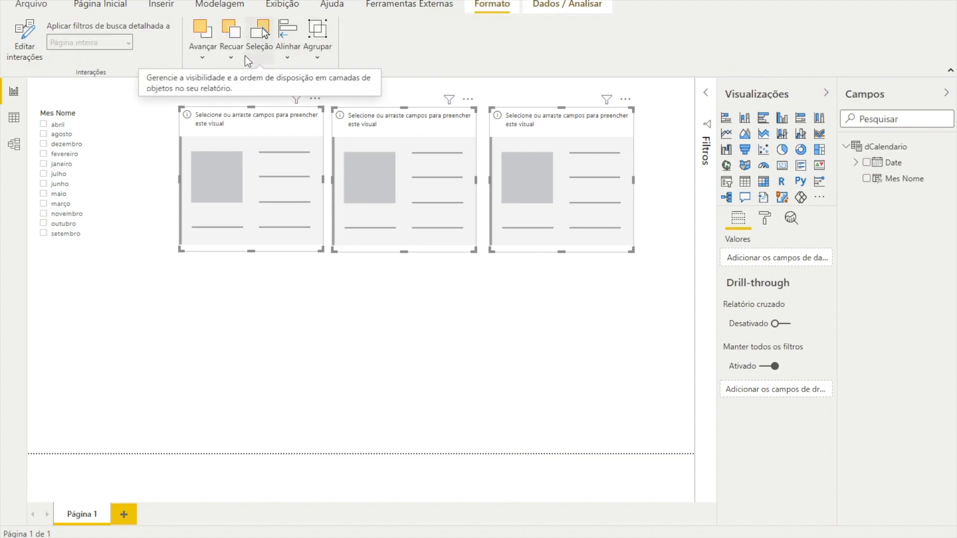
left_click(288, 42)
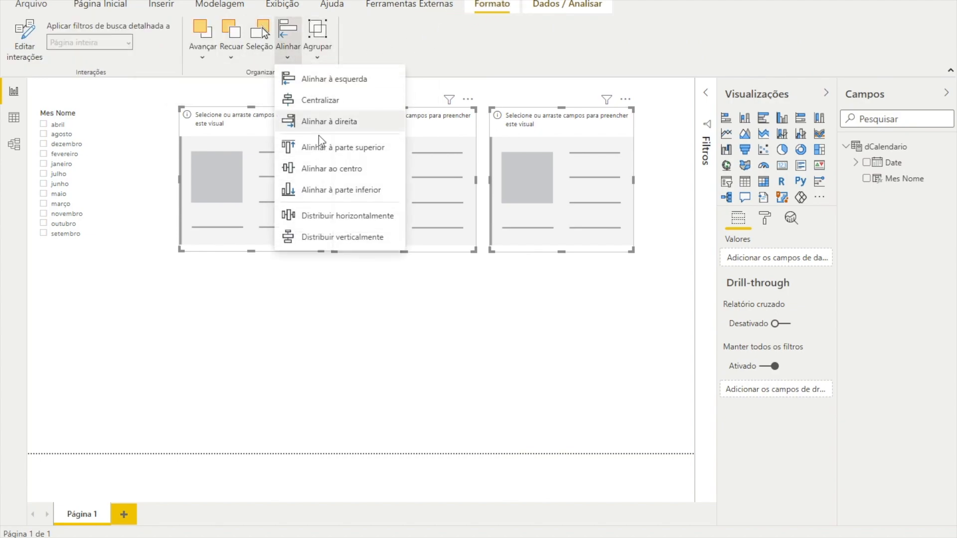
left_click(319, 168)
left_click(473, 309)
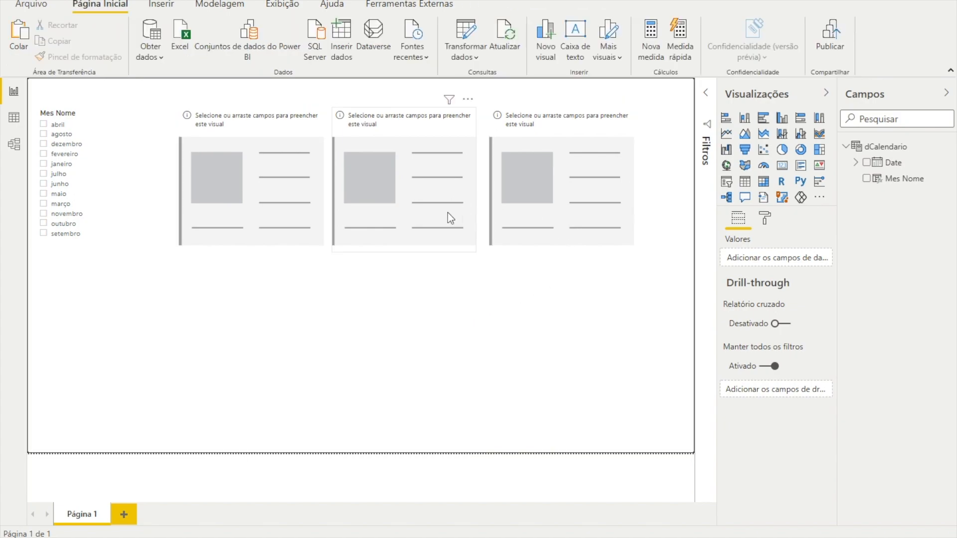
- Distribute the three empty cards horizontally so the gaps between them are equal
left_click(298, 180)
left_click(417, 196, "ctrl")
left_click(548, 185, "ctrl")
left_click(500, 11)
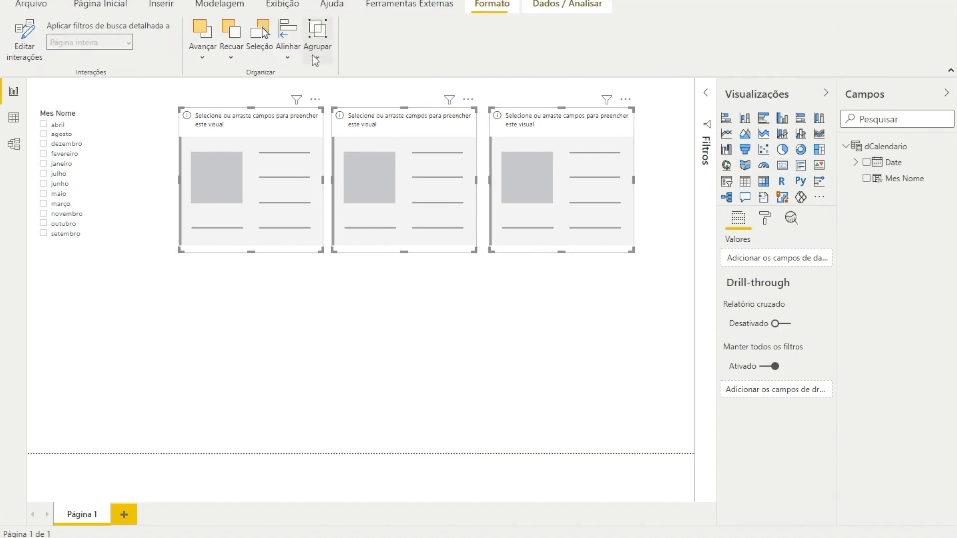
left_click(287, 54)
left_click(315, 211)
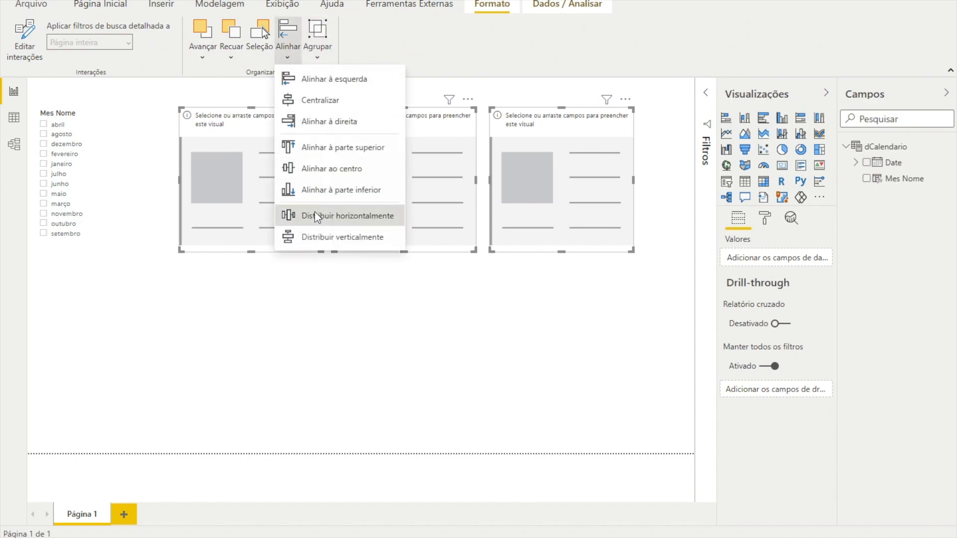
left_click(450, 325)
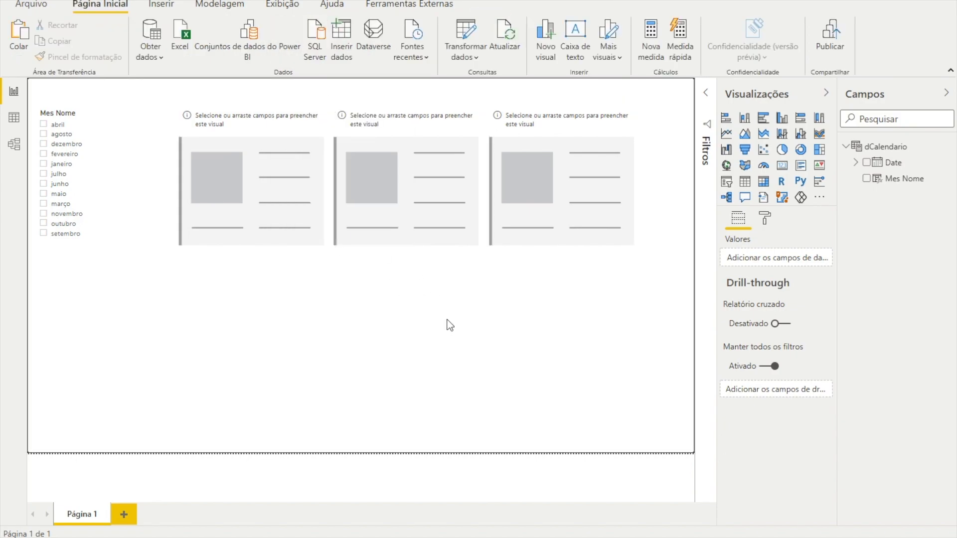
- Create a new measure in the dCalendario table and name it Rotulo01 in its formula
right_click(872, 149)
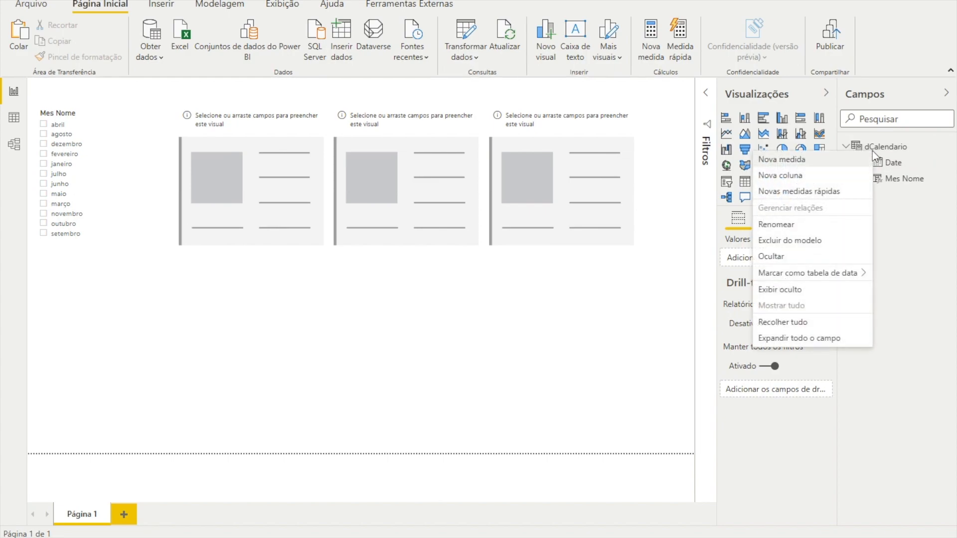
left_click(846, 160)
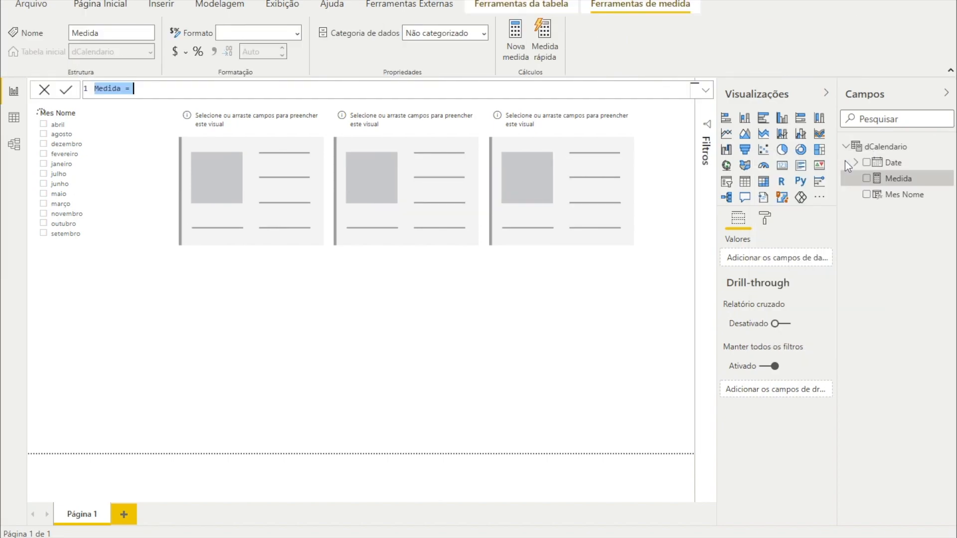
scroll(370, 92, "up", 2)
scroll(370, 93, "up", 1)
left_click(362, 97)
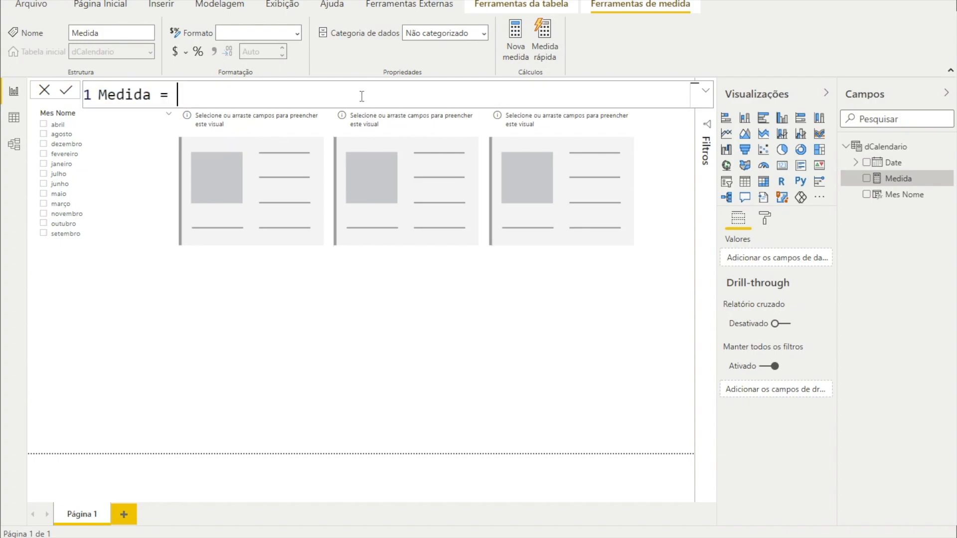
key("Left")
key("Left")
key("Left")
key("Left")
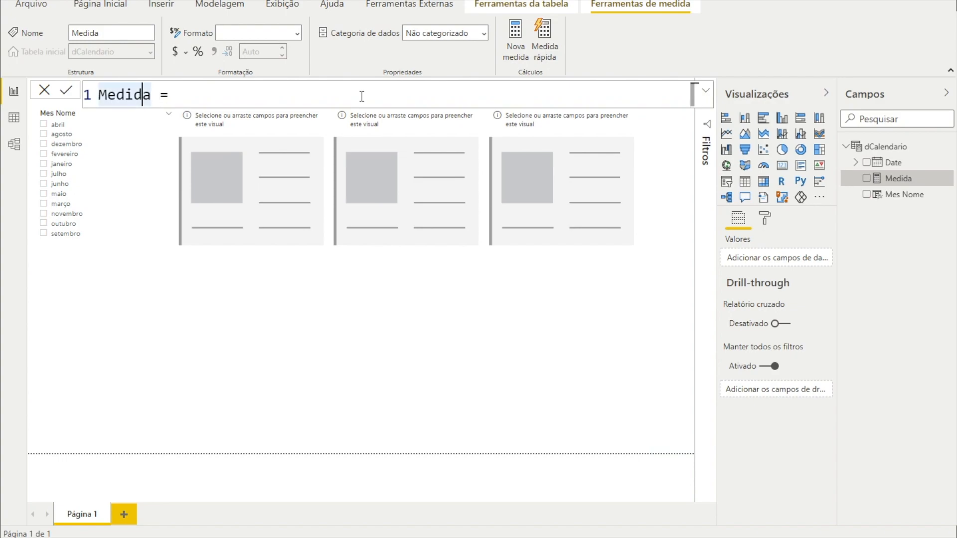
key("BackSpace")
key("BackSpace")
key("BackSpace")
type("Rotulo01")
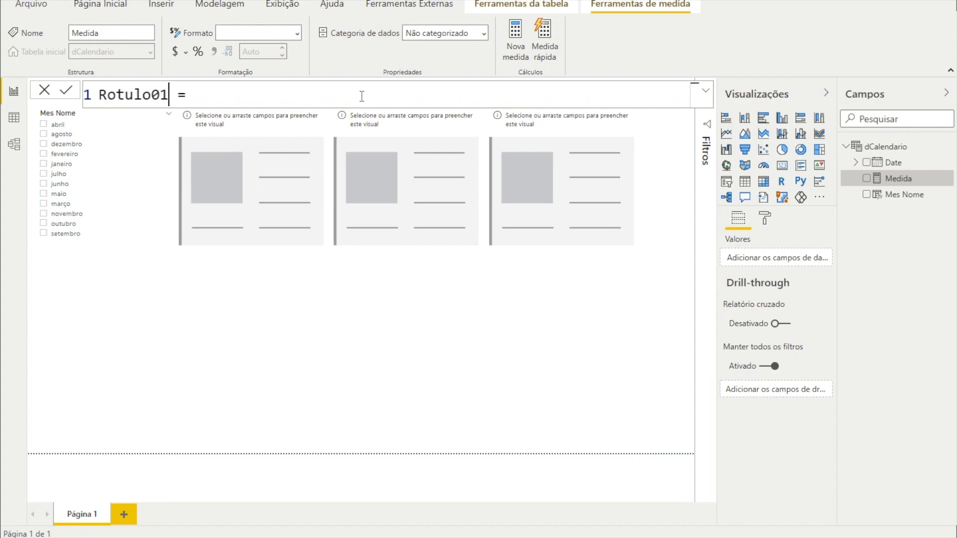
- Begin the Rotulo01 expression with the CONCATENATE function
key("Right")
key("Right")
type("coc")
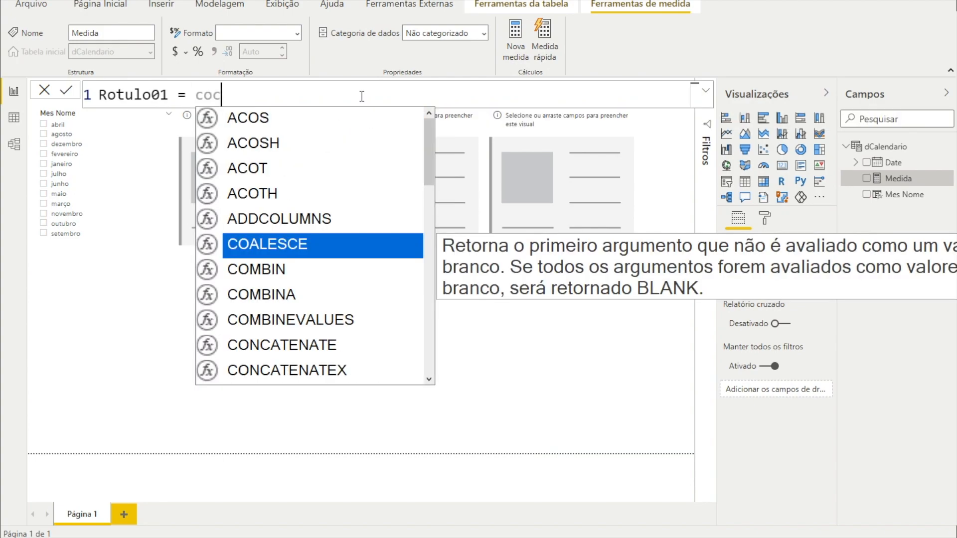
key("BackSpace")
type("nca")
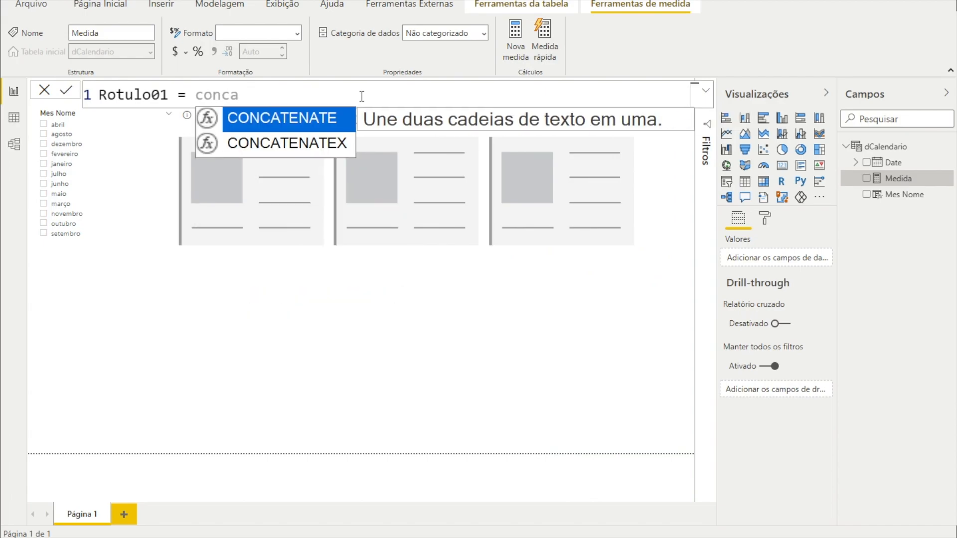
key("Tab")
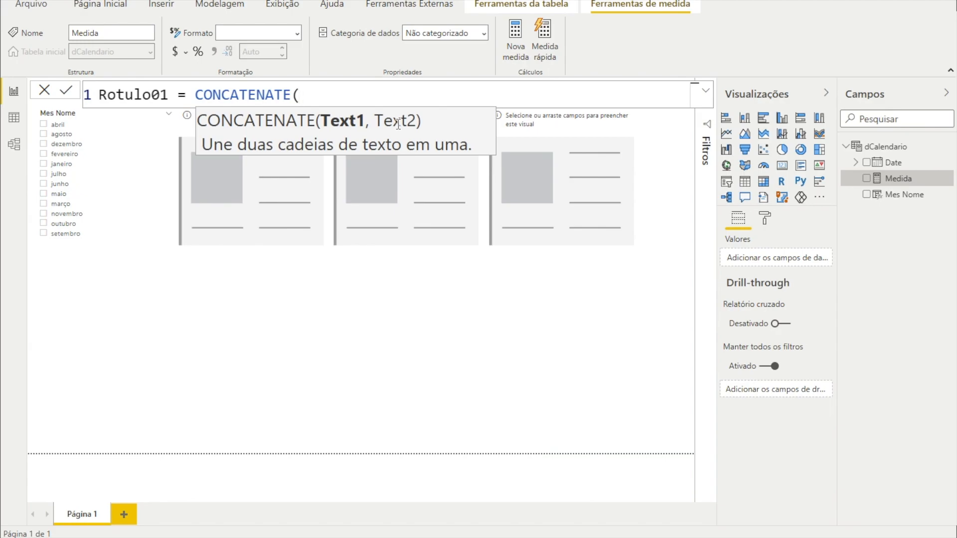
type("Per")
key("BackSpace")
key("BackSpace")
key("BackSpace")
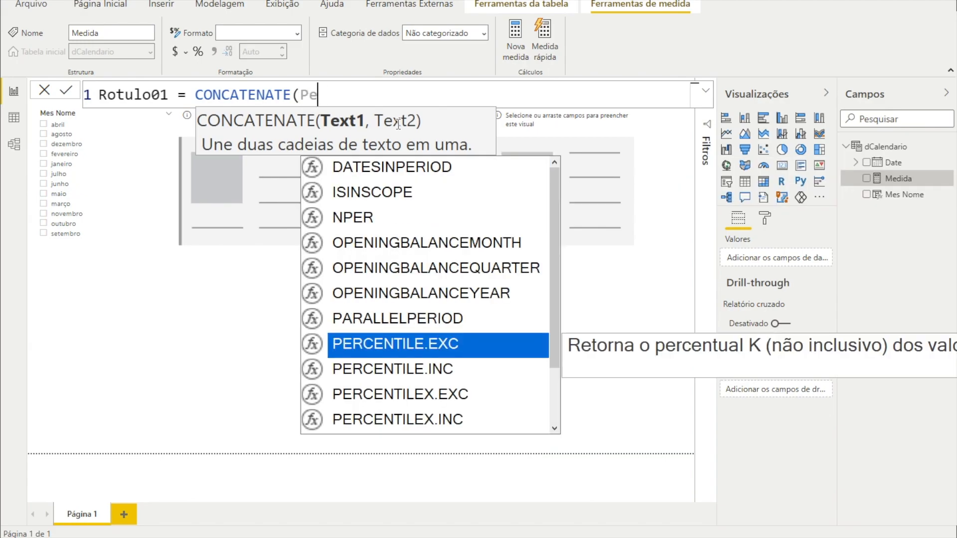
type("Mes")
key("BackSpace")
key("BackSpace")
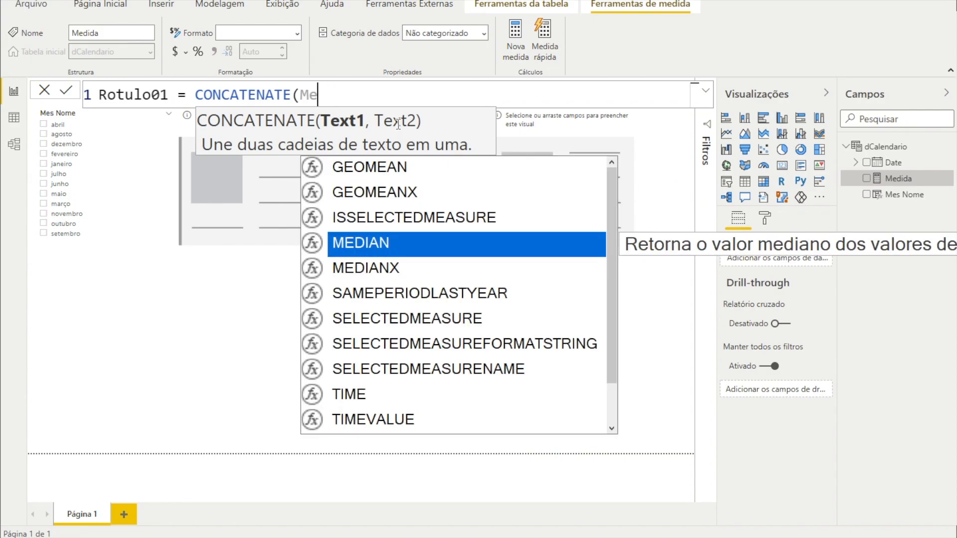
key("BackSpace")
- Enter "Mes Selecionado e " with a trailing space as the first text argument of CONCATENATE
type("\"")
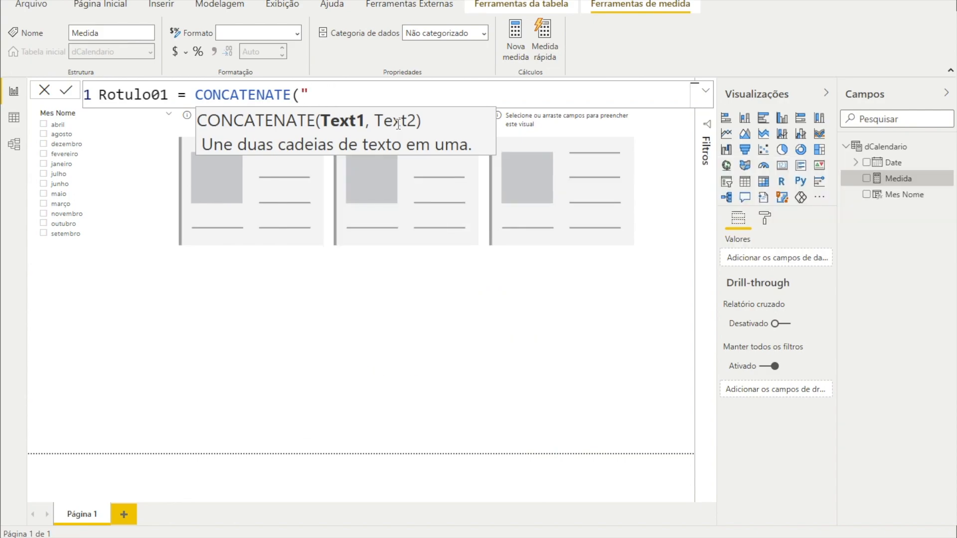
type("Mes Seleci")
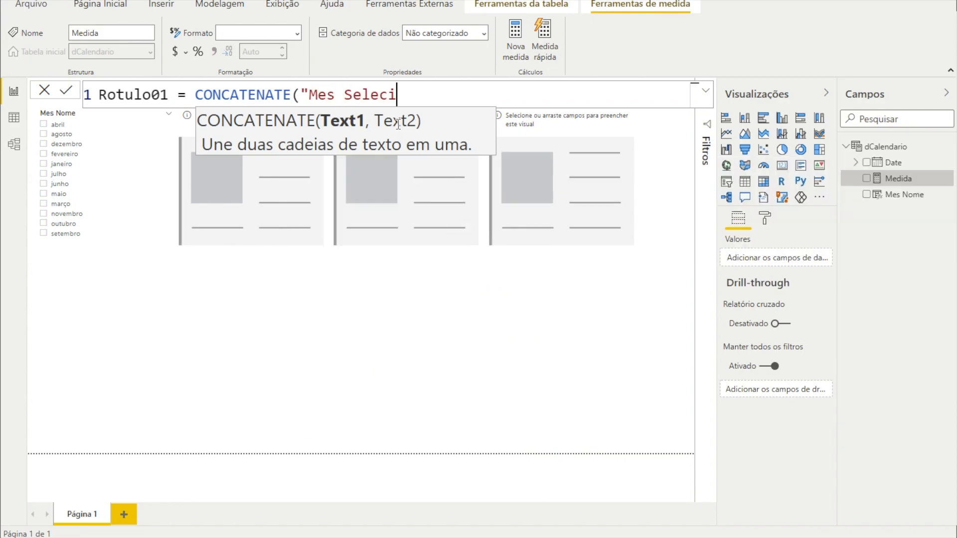
type("onado e")
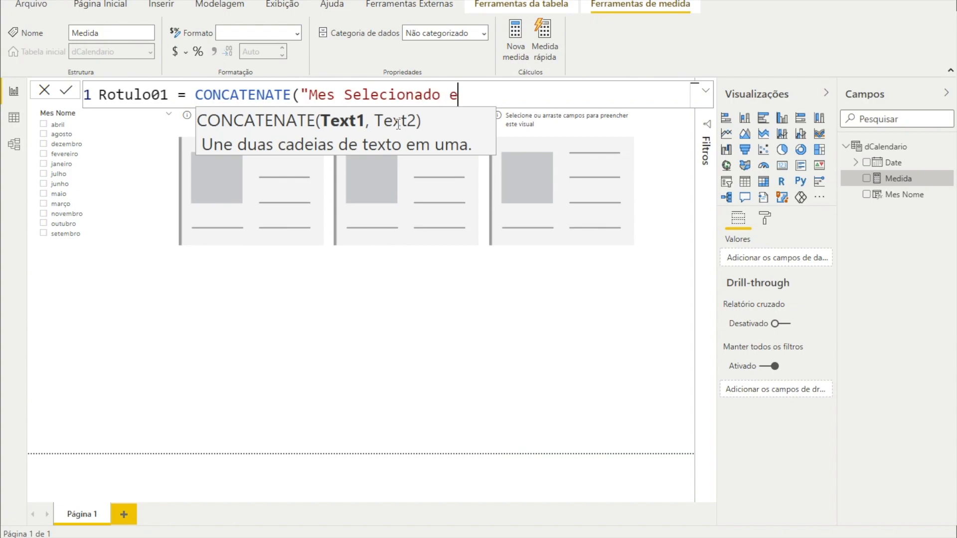
type(" \"")
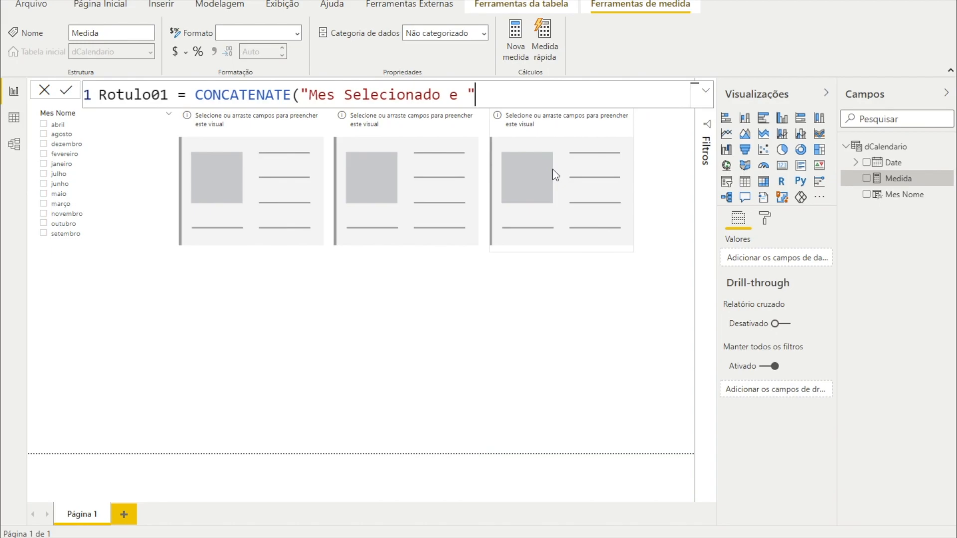
type(",")
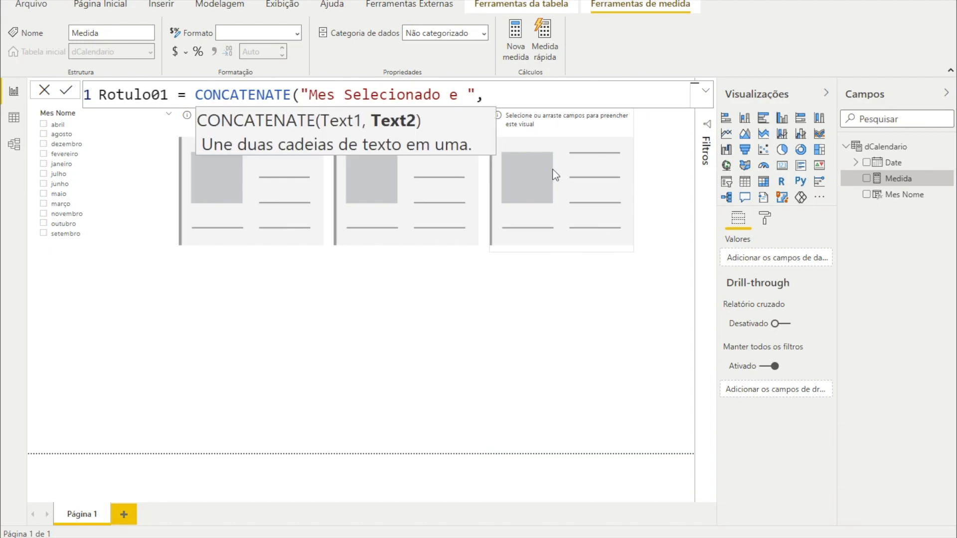
- Insert the SELECTEDVALUE function as the second argument of CONCATENATE
type("sele")
key("Down")
key("Down")
key("Down")
key("Down")
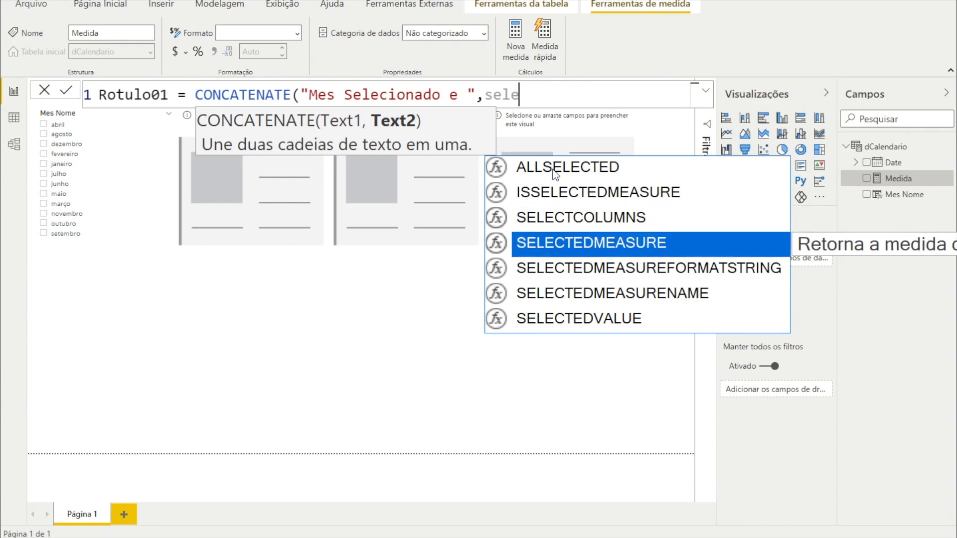
key("Tab")
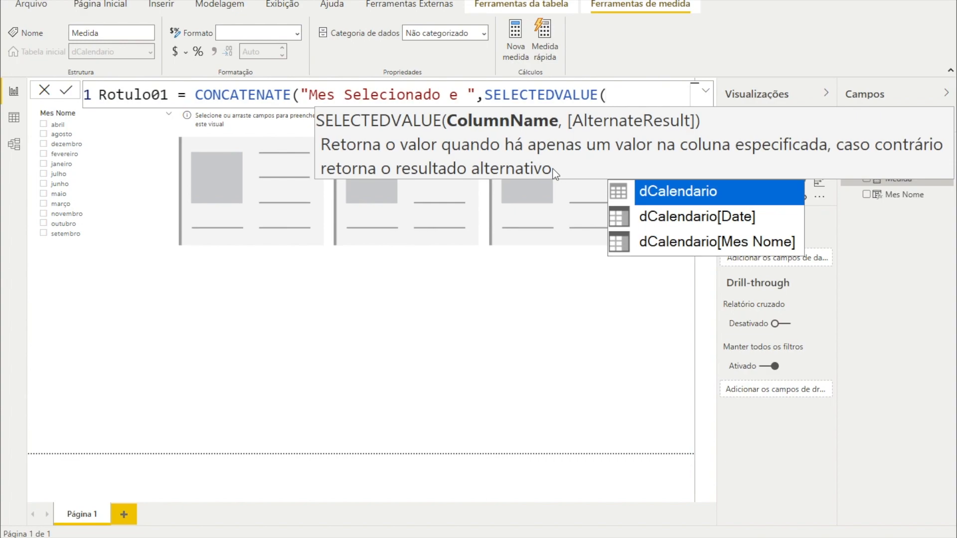
- Give SELECTEDVALUE the column dCalendario[Mes Nome], close both functions and commit the Rotulo01 measure
key("Down")
key("Down")
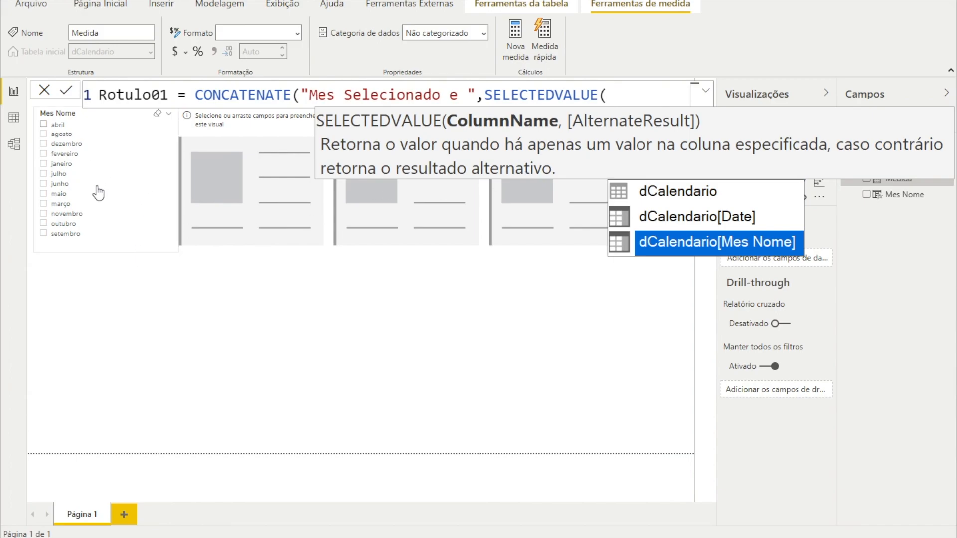
type(")")
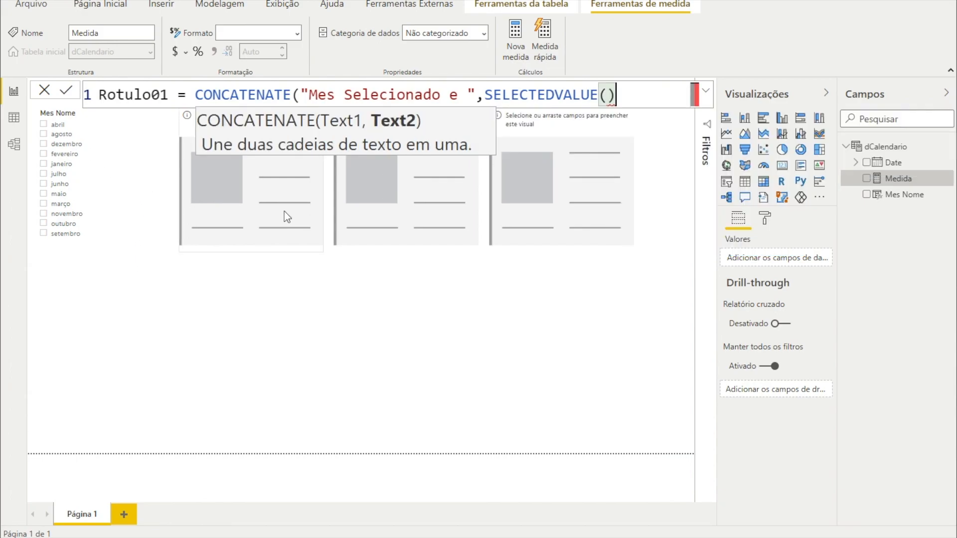
key("BackSpace")
key("Down")
key("Down")
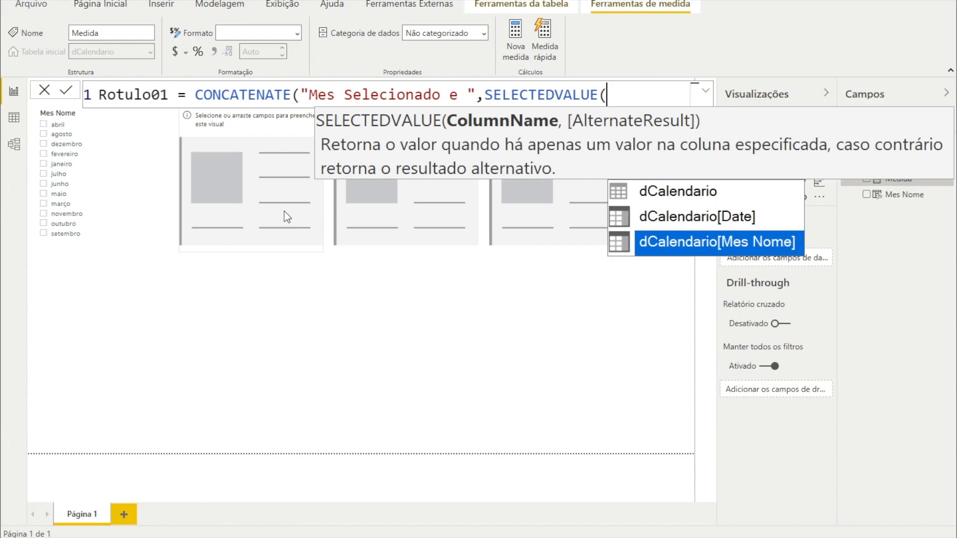
key("Tab")
type(")")
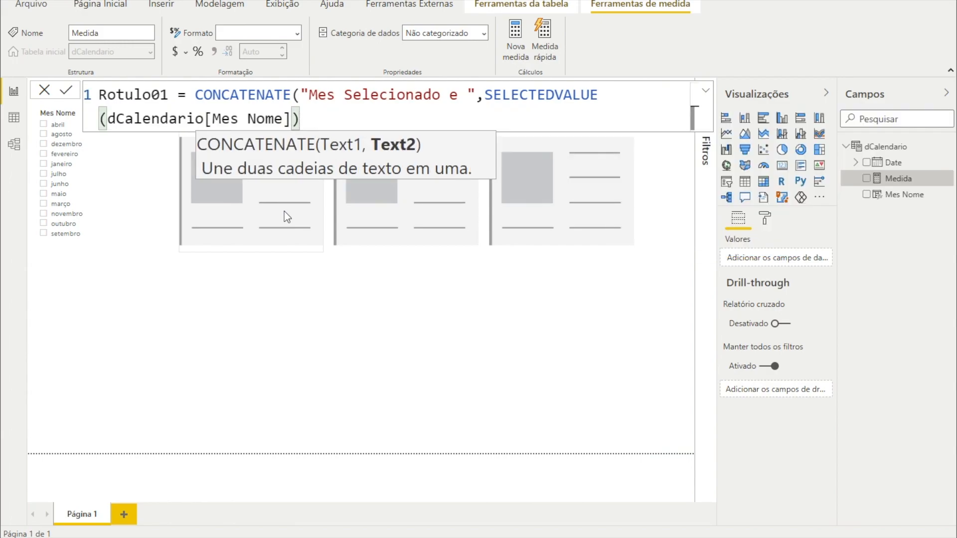
type(")")
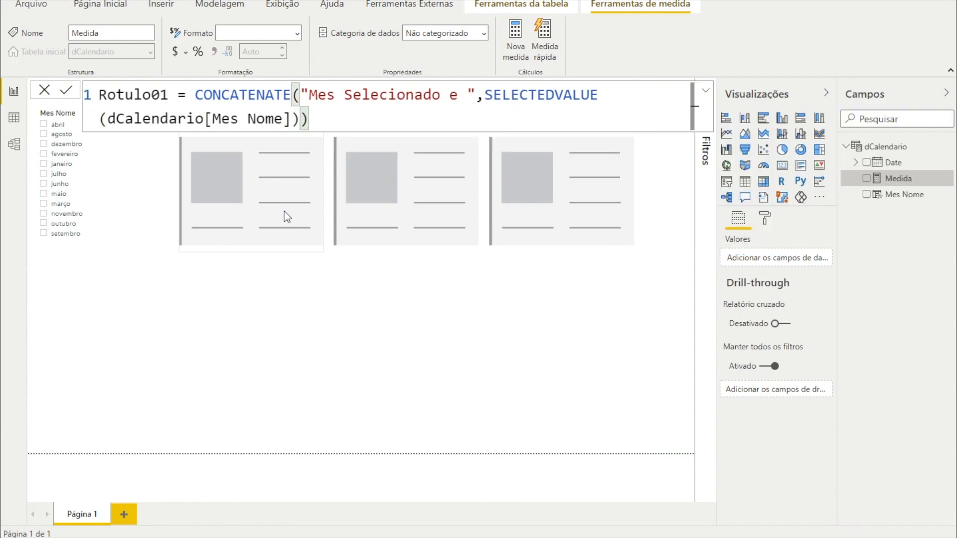
key("Return")
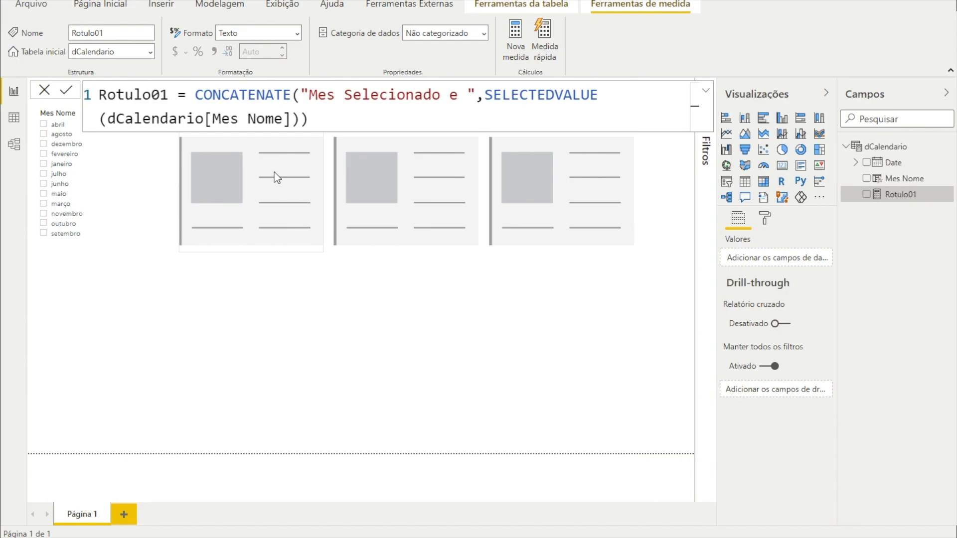
- Add the Rotulo01 measure to the first card and move that card below the row of empty cards
left_click(319, 196)
left_click_drag(899, 194, 791, 260)
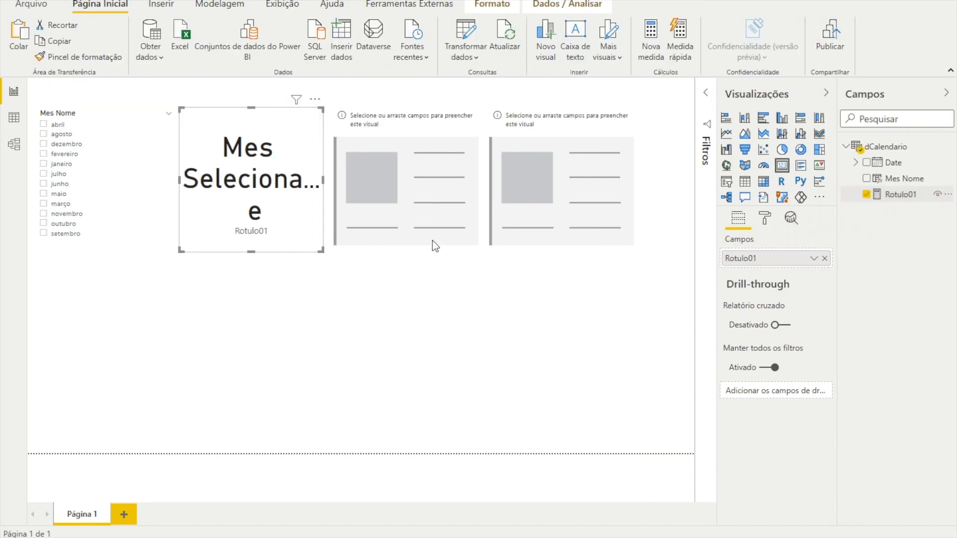
left_click_drag(251, 136, 250, 285)
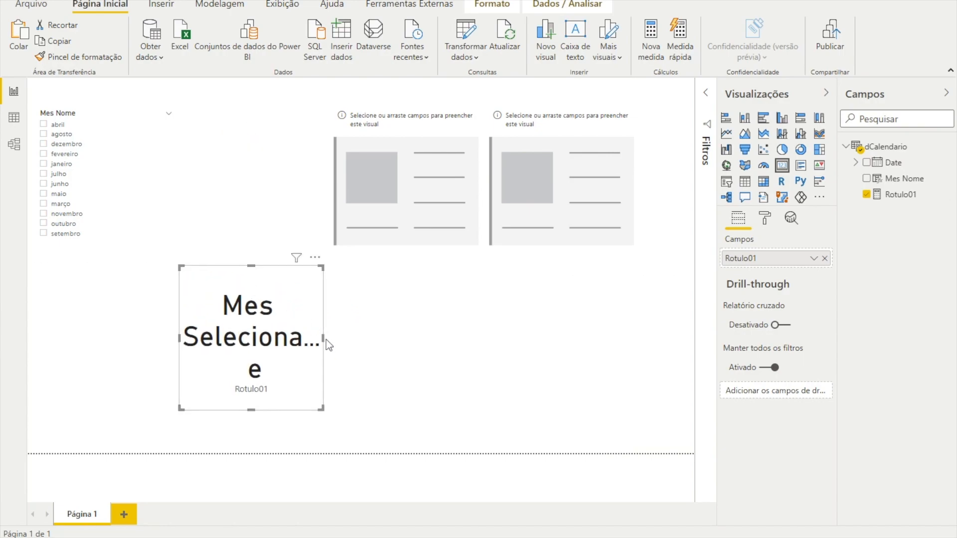
- Widen the Rotulo01 card to fit its text on one line and filter the page to abril with the Mes Nome slicer
left_click_drag(323, 338, 482, 348)
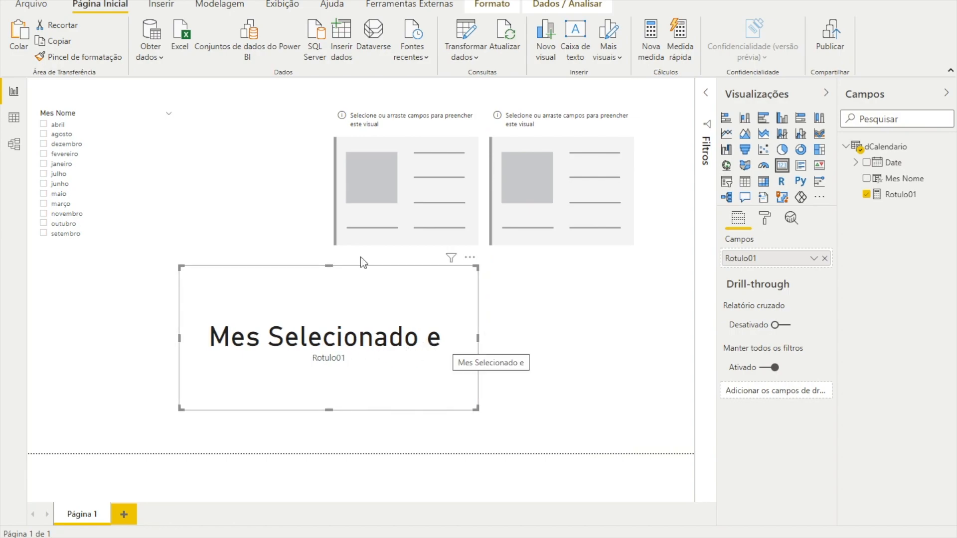
left_click(59, 125)
left_click_drag(475, 342, 529, 341)
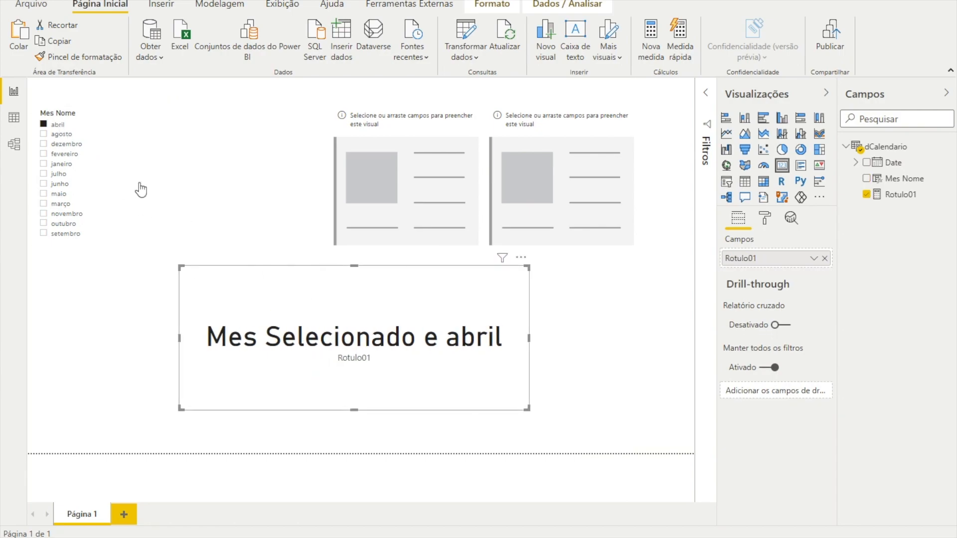
- Filter the page to dezembro and widen the Rotulo01 card so its text fits on one line
left_click(55, 145)
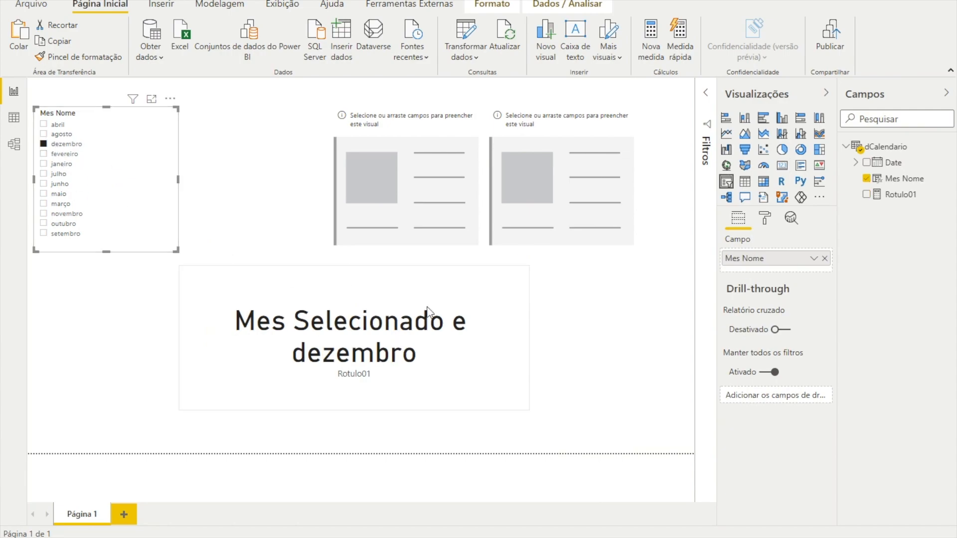
left_click(531, 337)
left_click_drag(530, 337, 583, 335)
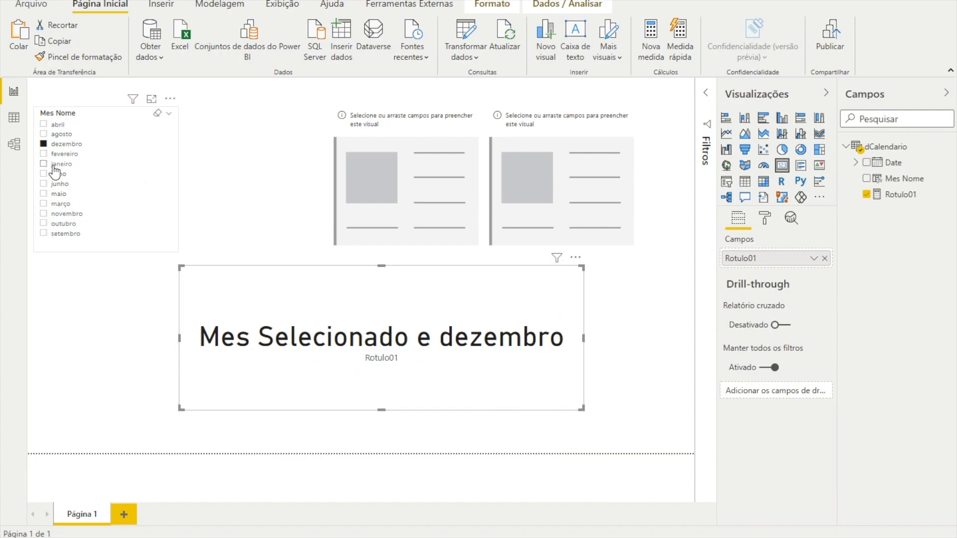
- Review the Rotulo01 formula, switch the Mes Nome slicer to julho and clear the month selection
left_click(885, 199)
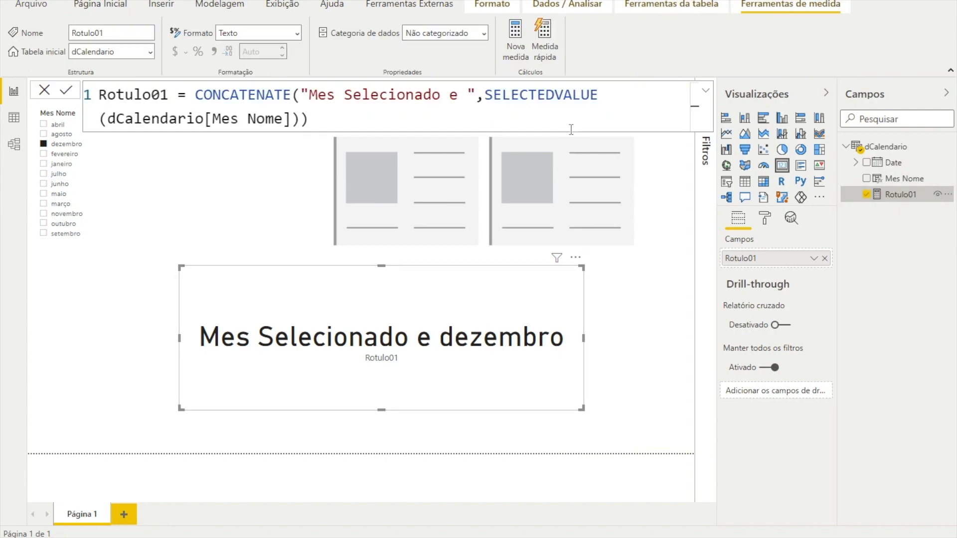
left_click(58, 175)
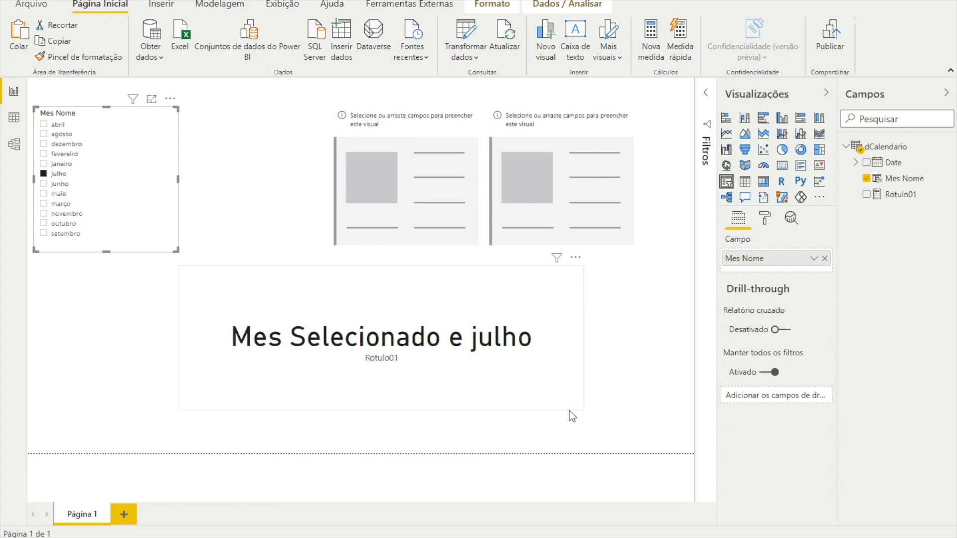
left_click(60, 175)
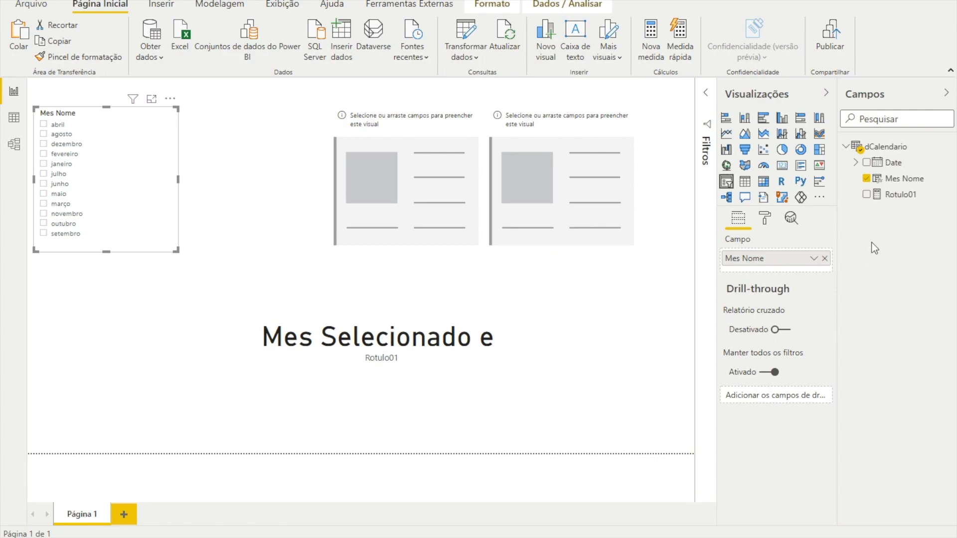
- Store the CONCATENATE expression of the Rotulo01 measure in a variable named vRotulo, starting two lines below the measure name
left_click(886, 194)
left_click(194, 95)
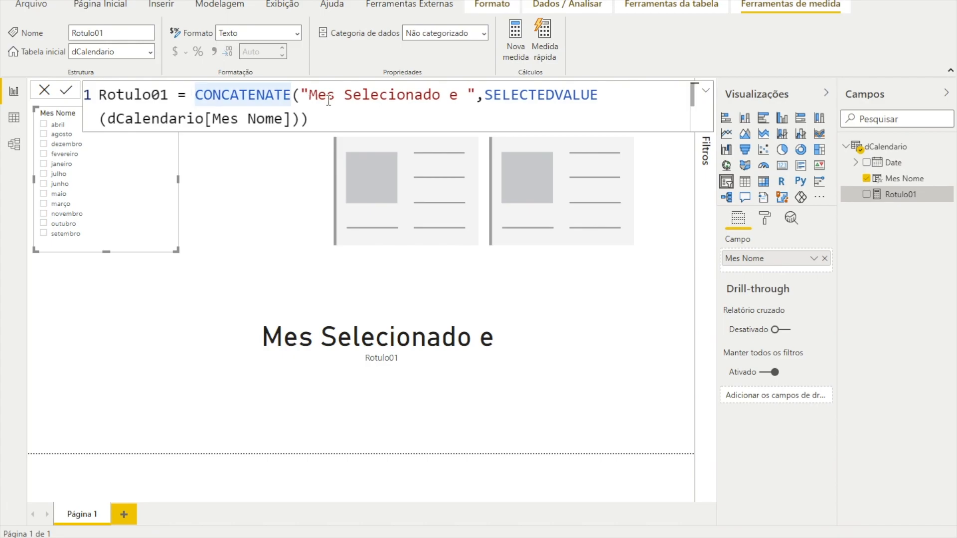
key("shift+Return")
key("shift+Return")
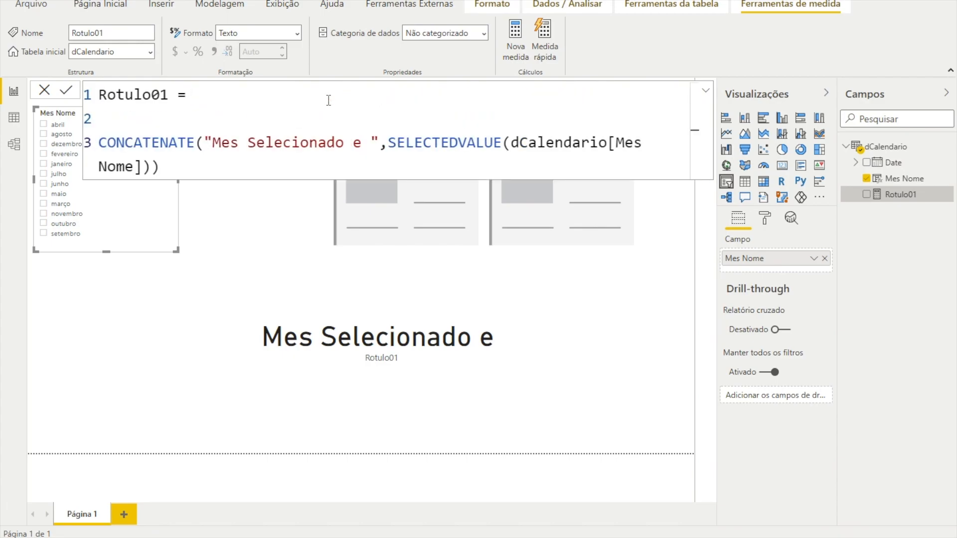
type("VAR vRotulo")
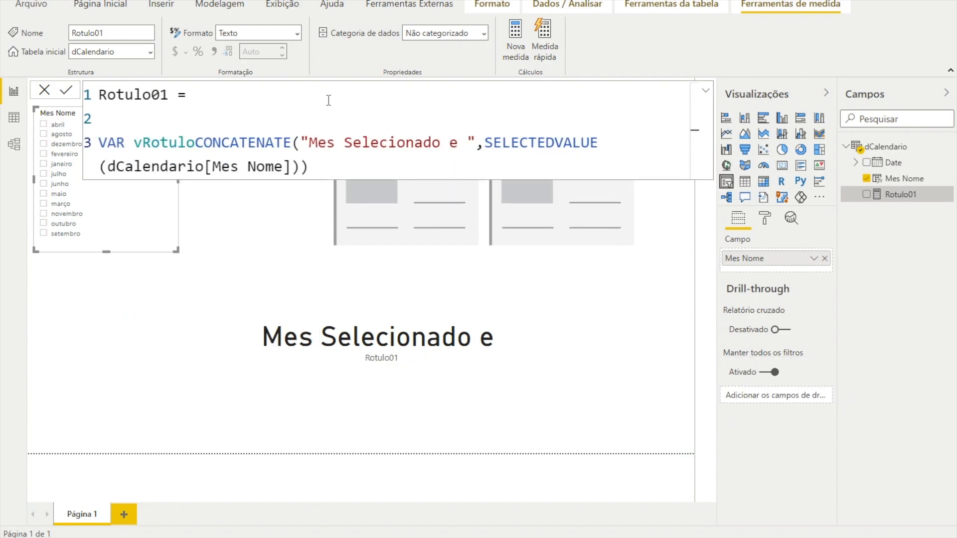
type(" =")
left_click(334, 170)
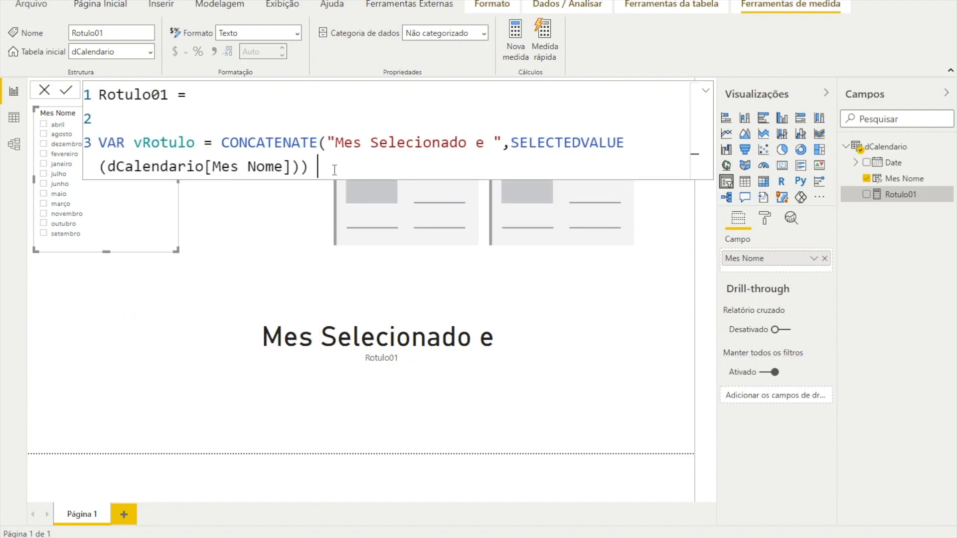
- Add a RETURN statement below the vRotulo variable, separated by blank lines
key("shift+Return")
key("shift+Return")
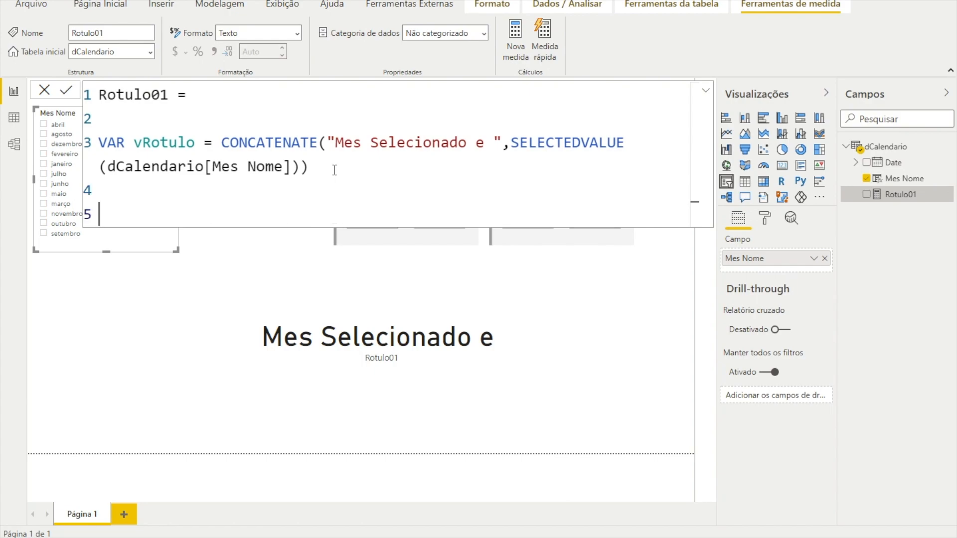
type("RETURN")
key("shift+Return")
key("shift+Return")
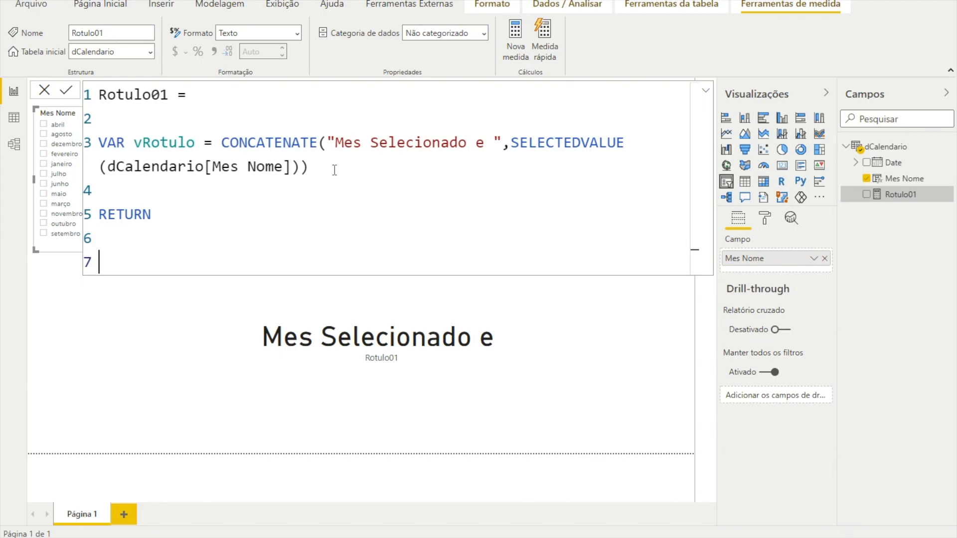
- Begin the returned expression with an IF function and choose ISBLANK for its logical test
type("IF")
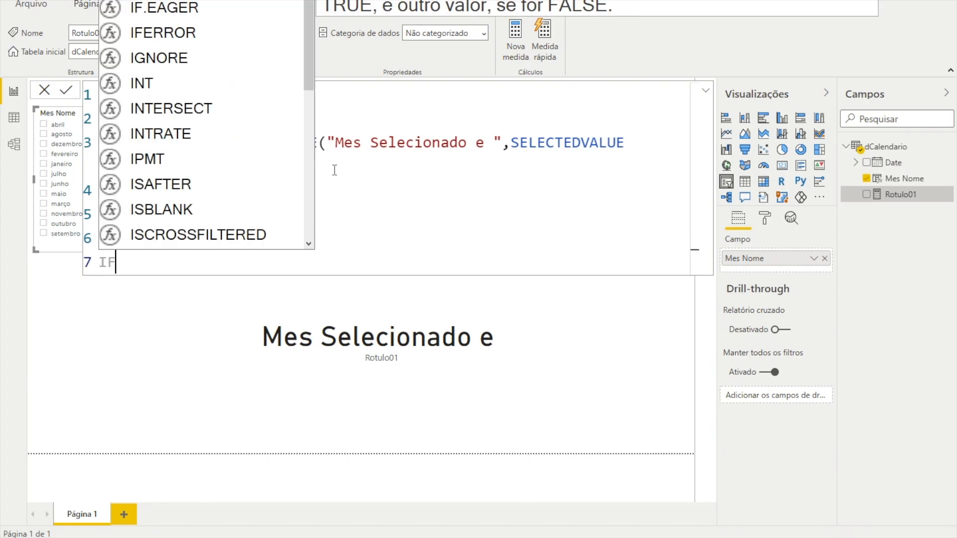
type("(")
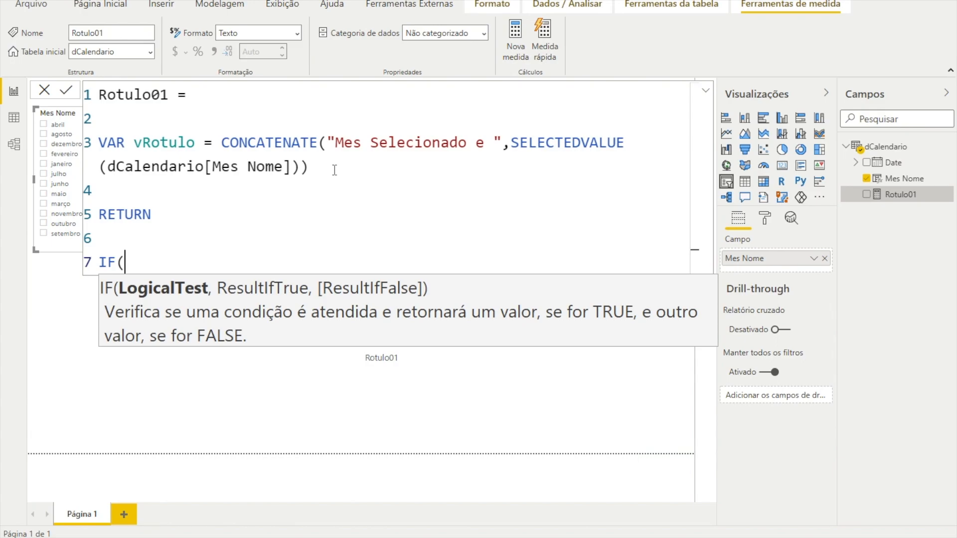
type("is")
key("Down")
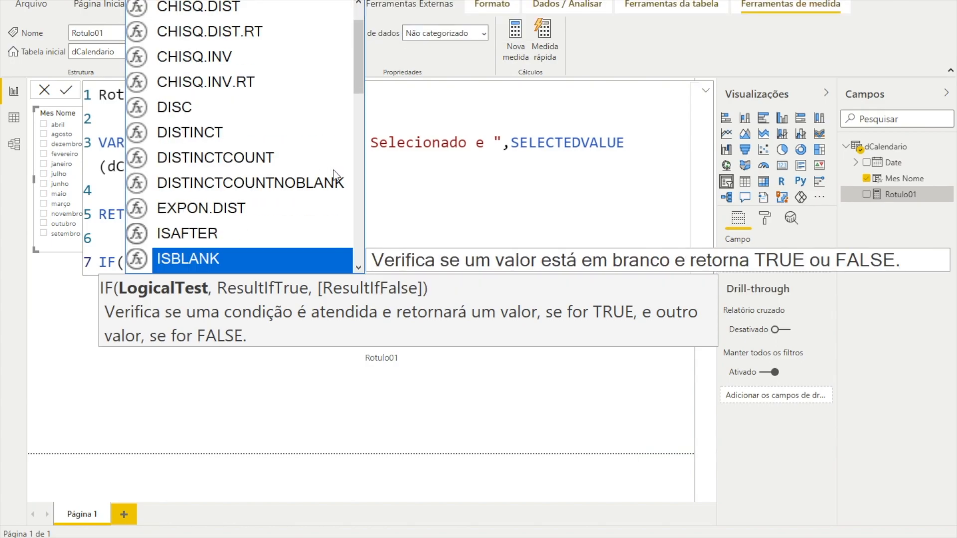
key("Down")
key("Up")
- Make ISBLANK test SELECTEDVALUE of dCalendario[Mes Nome], close both functions and start the IF's true result
type("(se")
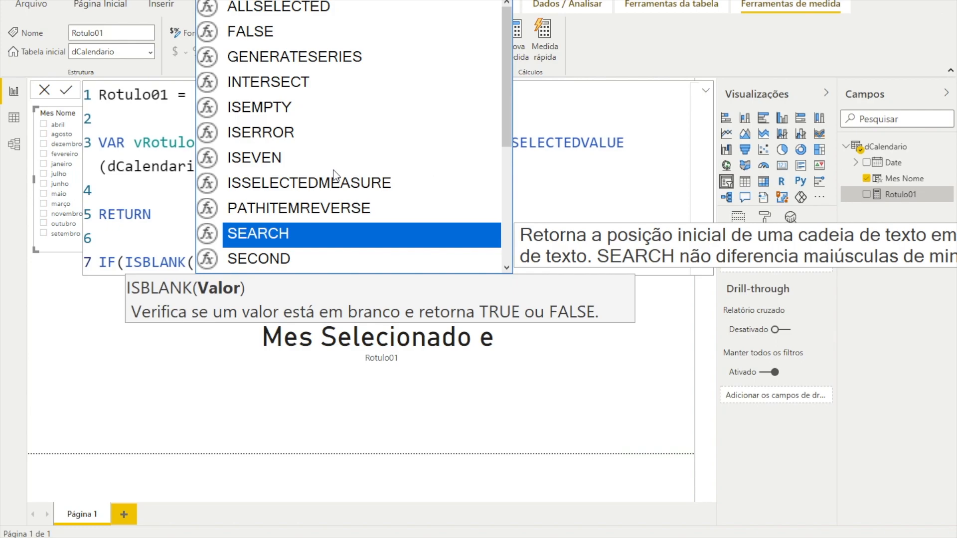
type("le")
key("Down")
key("Down")
key("Down")
key("Down")
type("(")
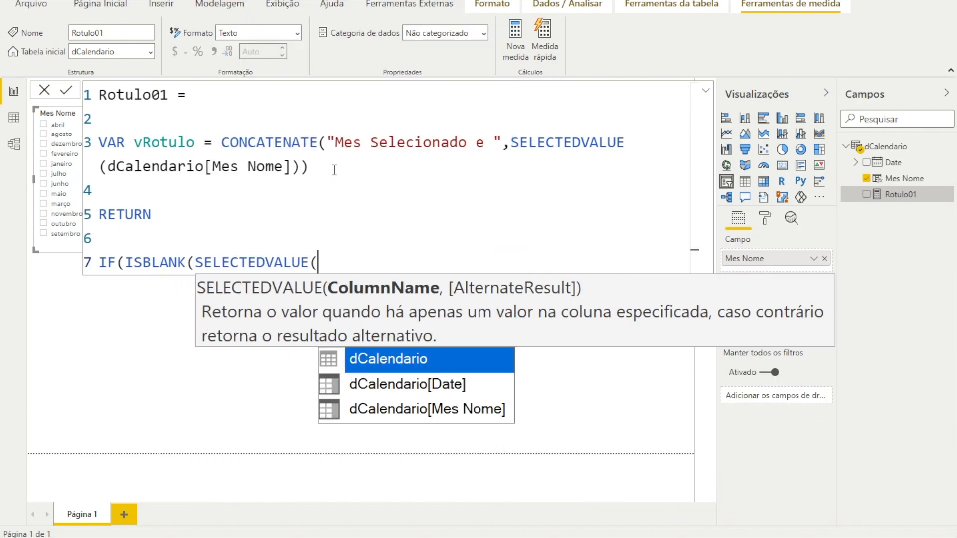
key("Down")
key("Down")
key("Tab")
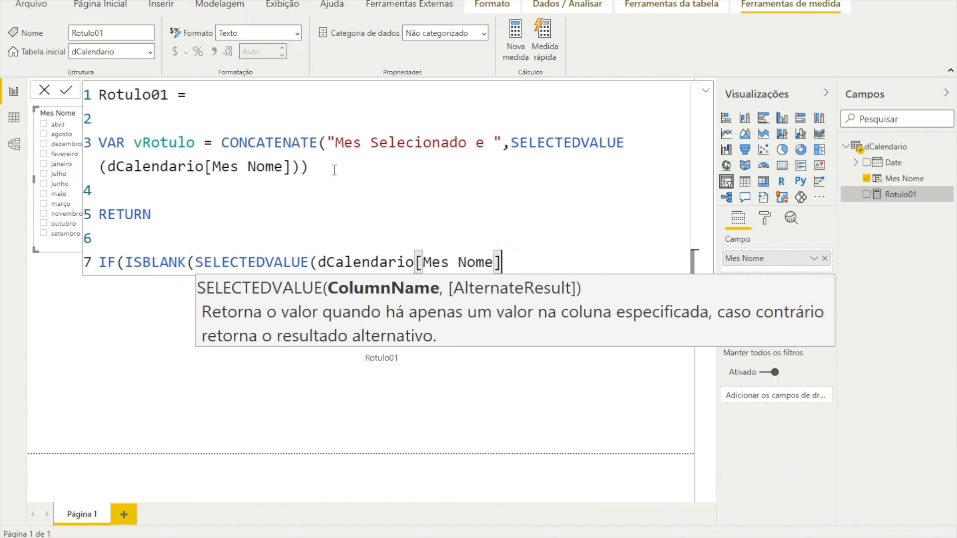
type(")")
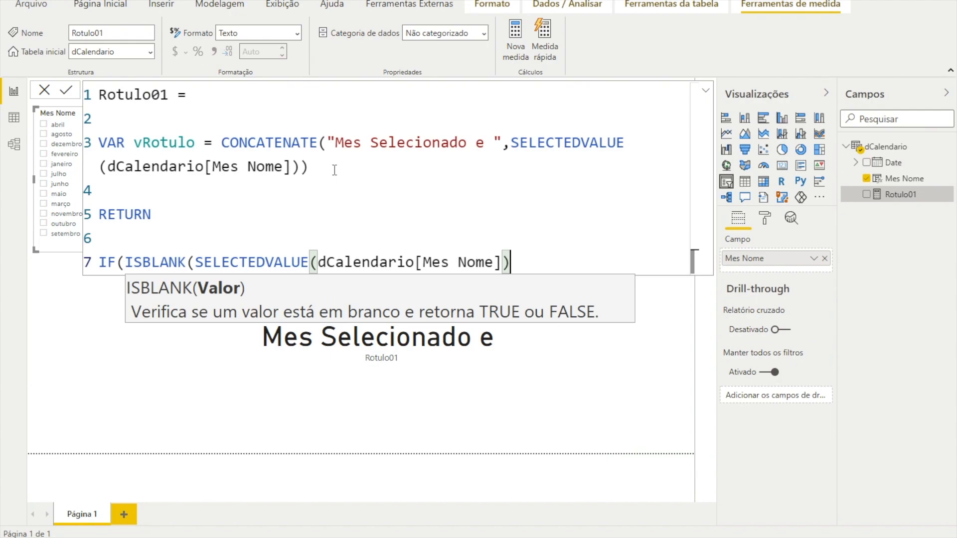
type("),\"")
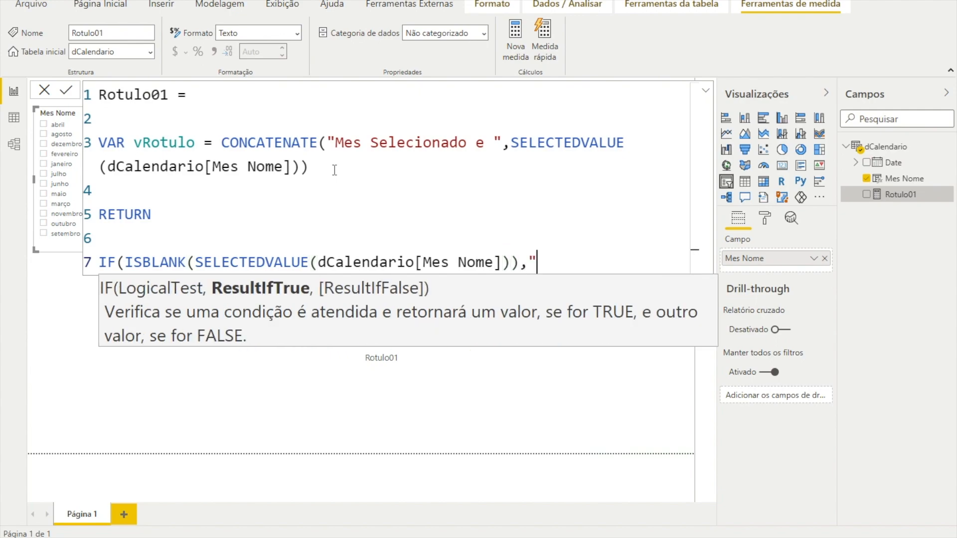
- Enter the text "Nenhum" as the IF's true result, correcting its spelling
type("nEHUM")
key("BackSpace")
key("BackSpace")
key("BackSpace")
key("BackSpace")
key("BackSpace")
type("Nehum")
key("Left")
type("n")
key("Right")
key("Right")
key("Right")
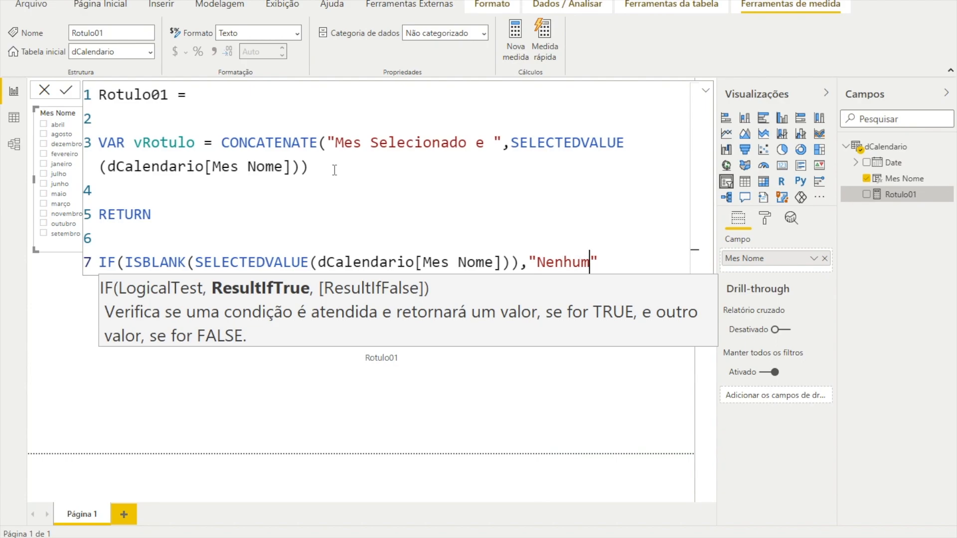
- Try YEAR(TODAY()) in place of the text as the IF's true result
key("BackSpace")
key("BackSpace")
key("BackSpace")
key("BackSpace")
key("BackSpace")
key("BackSpace")
type("yea")
key("BackSpace")
key("BackSpace")
key("BackSpace")
key("BackSpace")
type("ye")
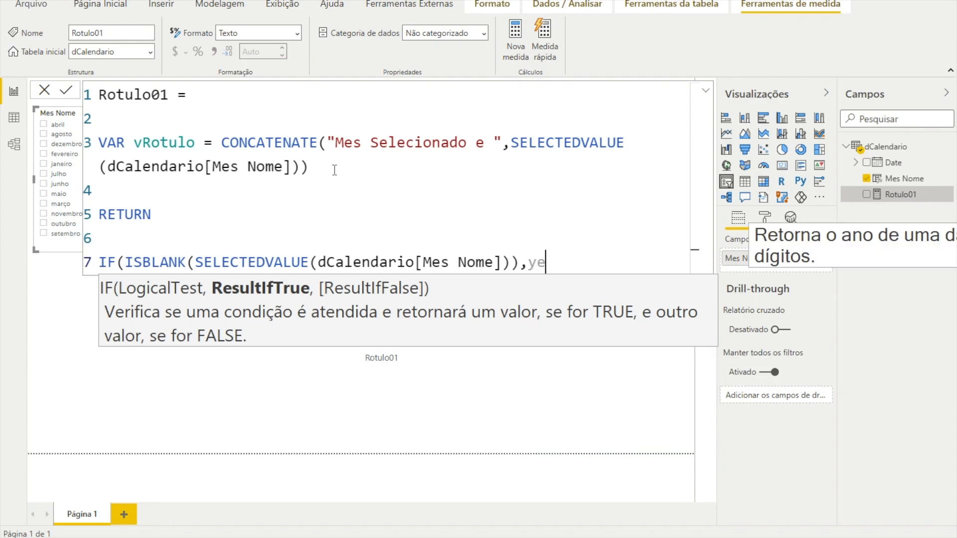
key("Tab")
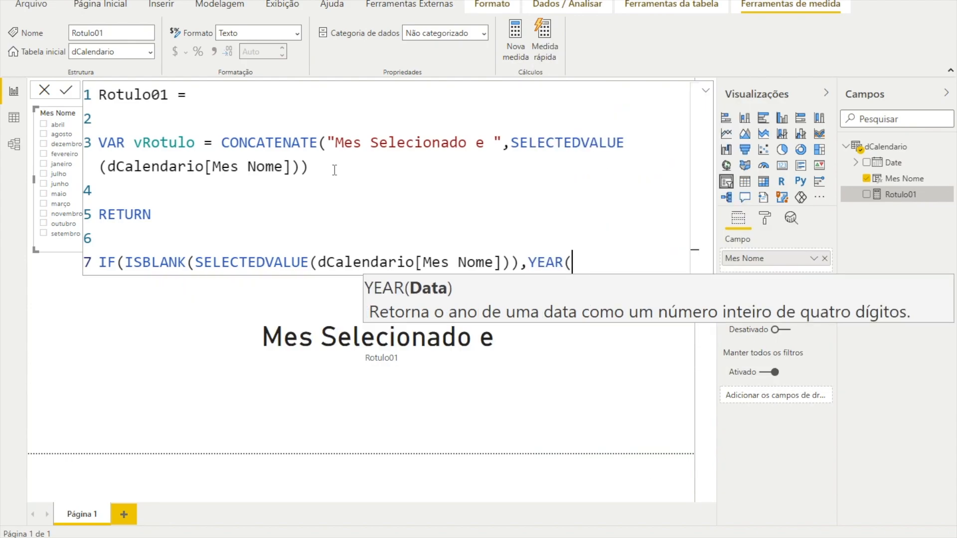
type("today")
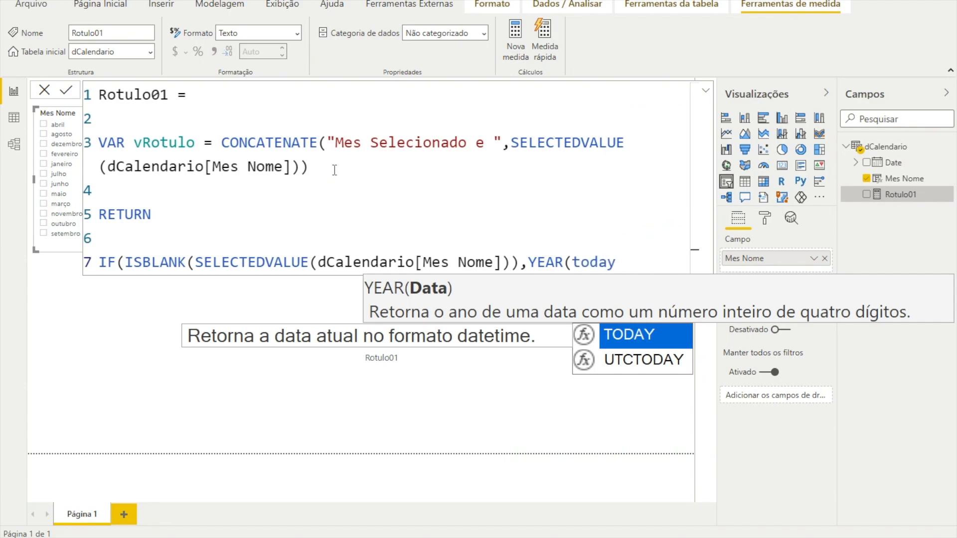
key("Tab")
type(")")
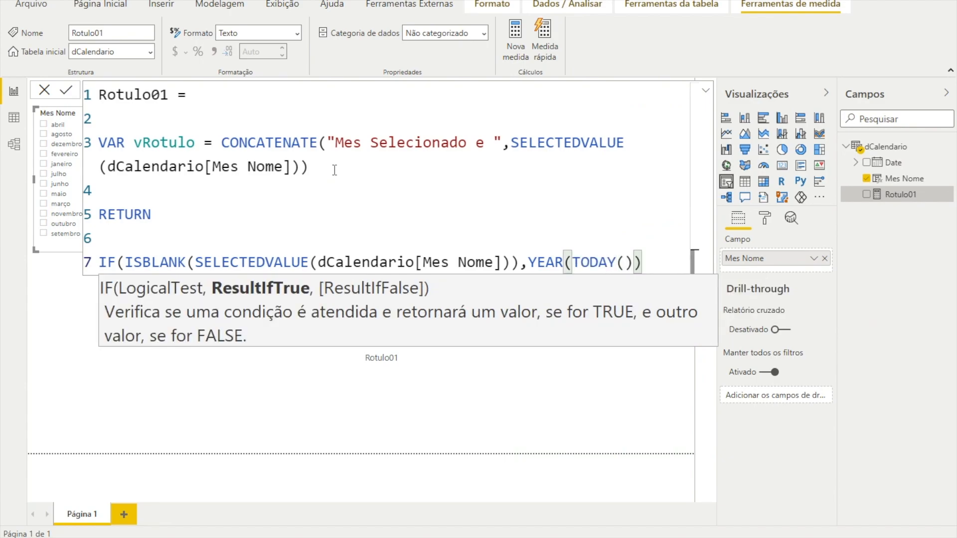
- Remove the YEAR(TODAY()) expression from the IF function
key("BackSpace")
key("BackSpace")
key("BackSpace")
key("BackSpace")
key("BackSpace")
key("BackSpace")
key("BackSpace")
key("BackSpace")
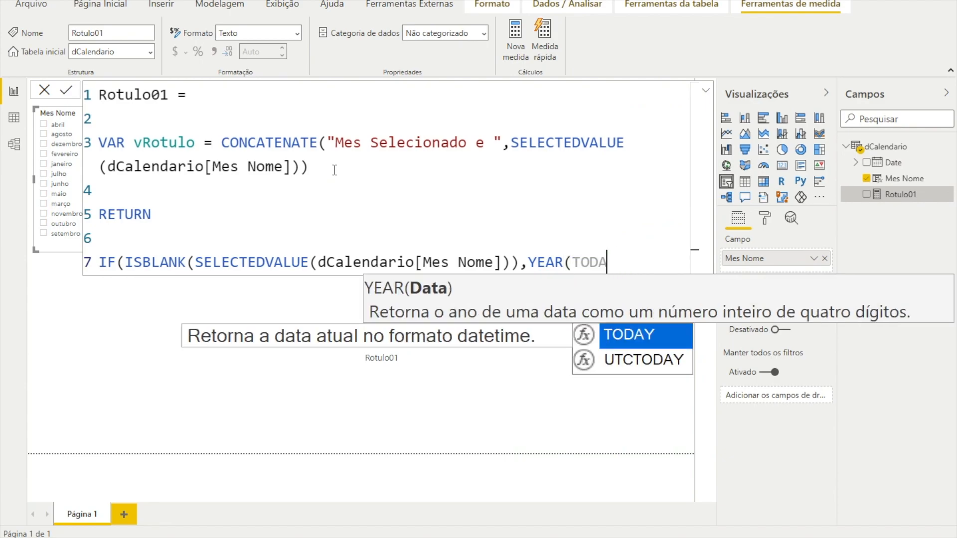
key("BackSpace")
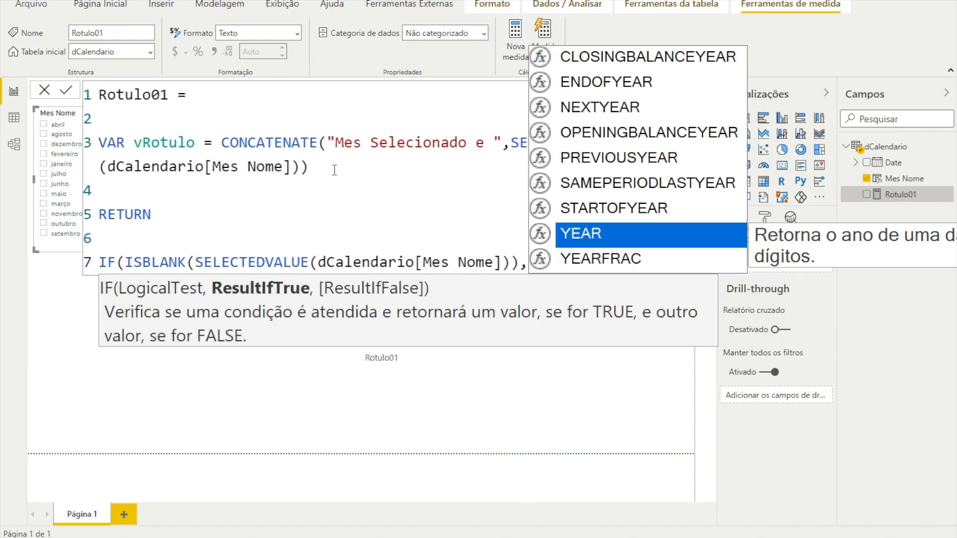
key("BackSpace")
key("BackSpace")
key("BackSpace")
key("BackSpace")
- Set the IF's true result to the text "Nenhum" and move on to its false result
type("\"Nehum")
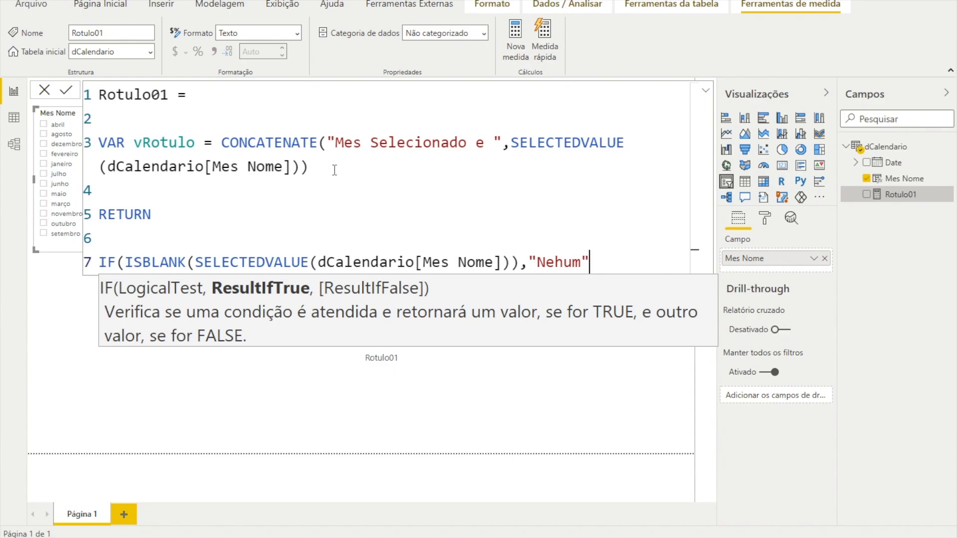
key("Left")
key("Left")
key("Left")
type("n")
key("Right")
key("Right")
key("Right")
key("Right")
type(",")
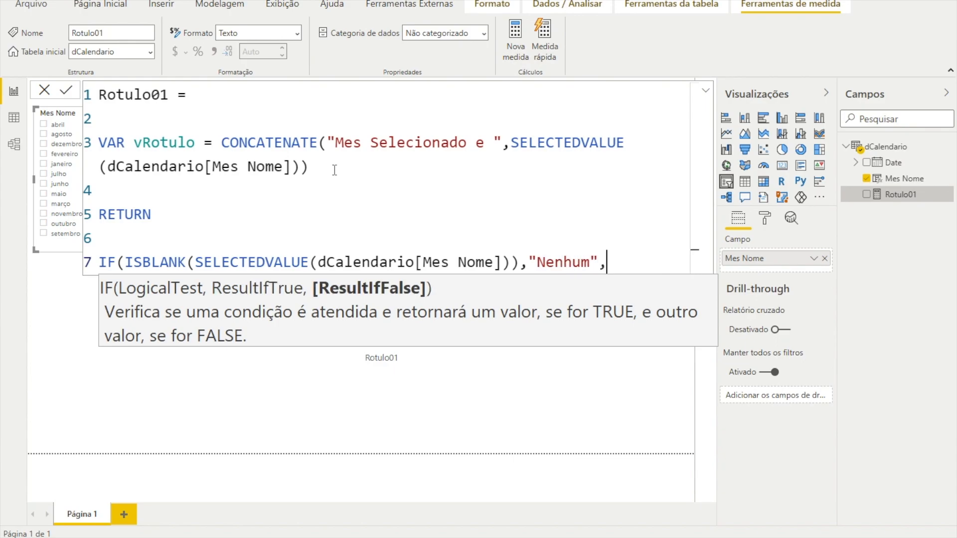
- Use the vRotulo variable as the IF's false result, close the function and commit the Rotulo01 measure
type("v")
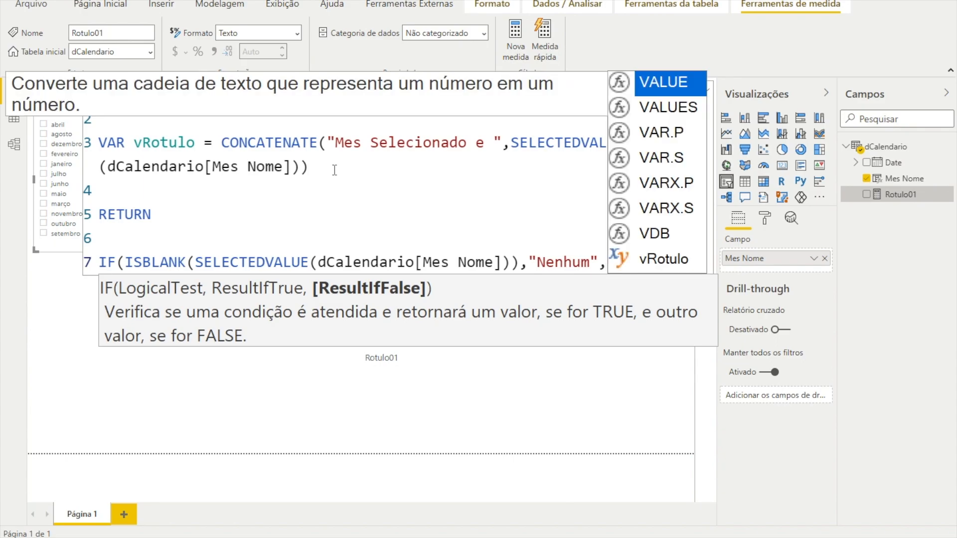
key("Down")
key("Down")
key("Down")
key("Down")
key("Down")
key("Down")
key("Down")
key("Tab")
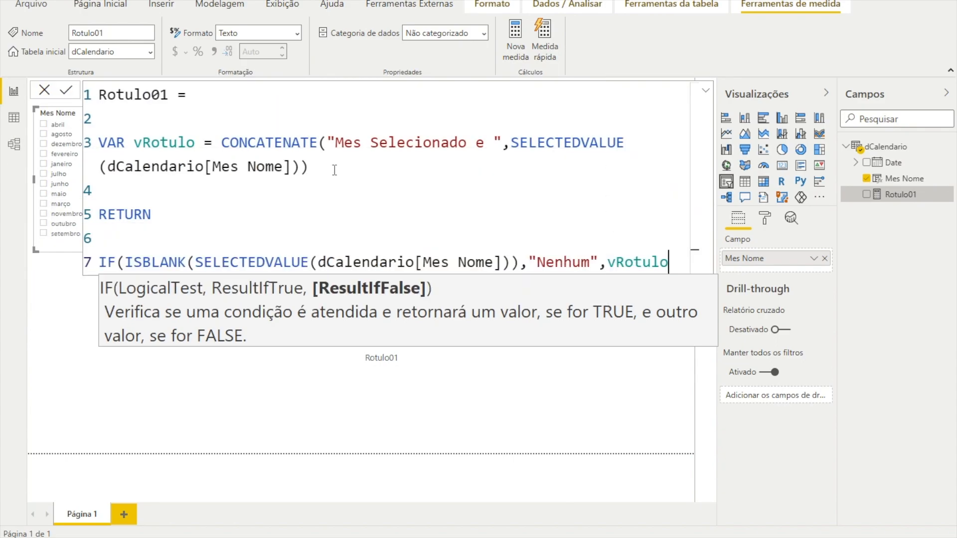
type(")")
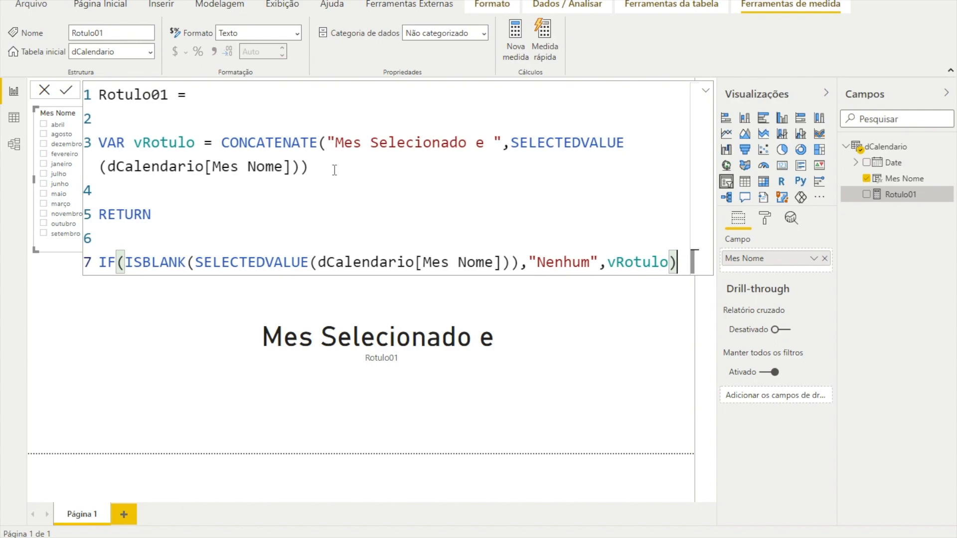
key("Return")
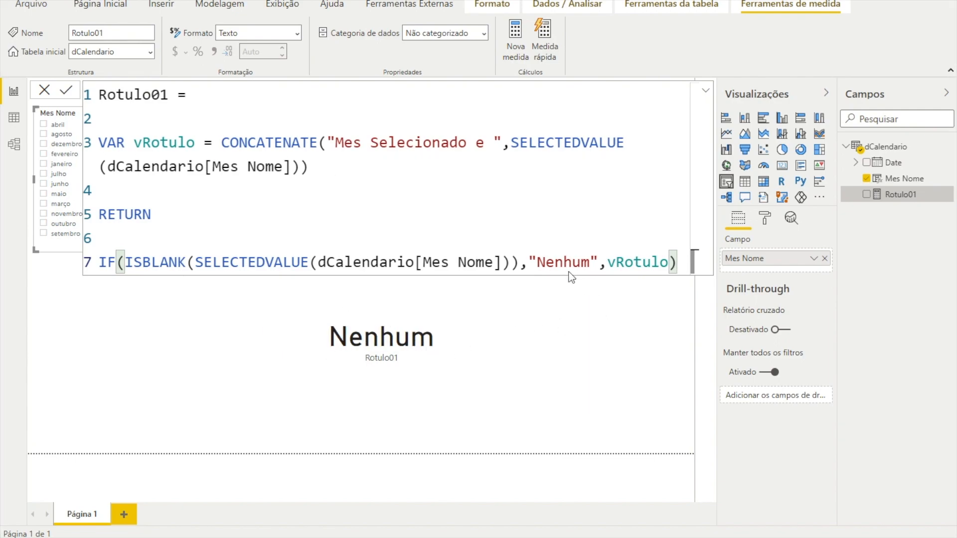
- Change the IF's true result text to "O Mes Selecionado e Nenhum" and commit the Rotulo01 measure
double_click(542, 260)
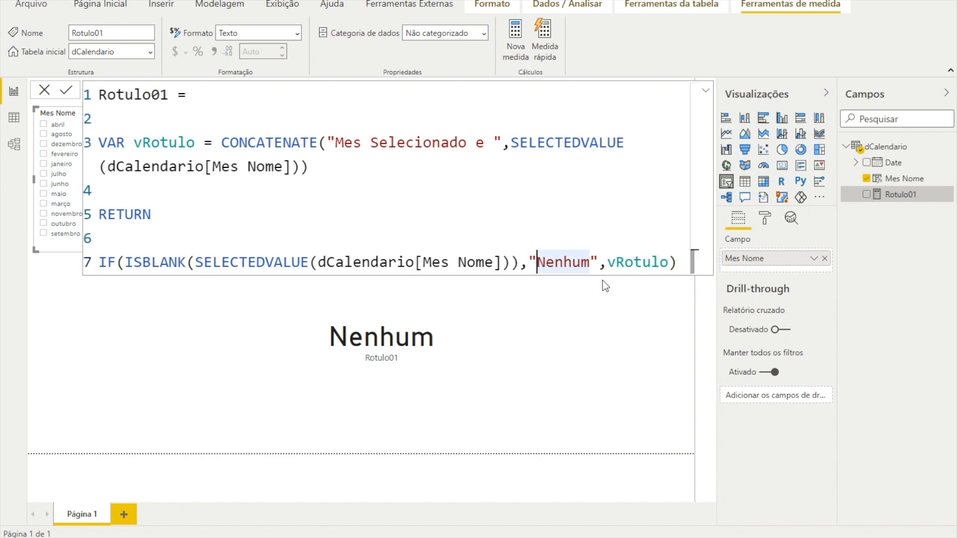
type("O mes seleci")
type("o")
key("BackSpace")
key("BackSpace")
key("BackSpace")
key("BackSpace")
key("BackSpace")
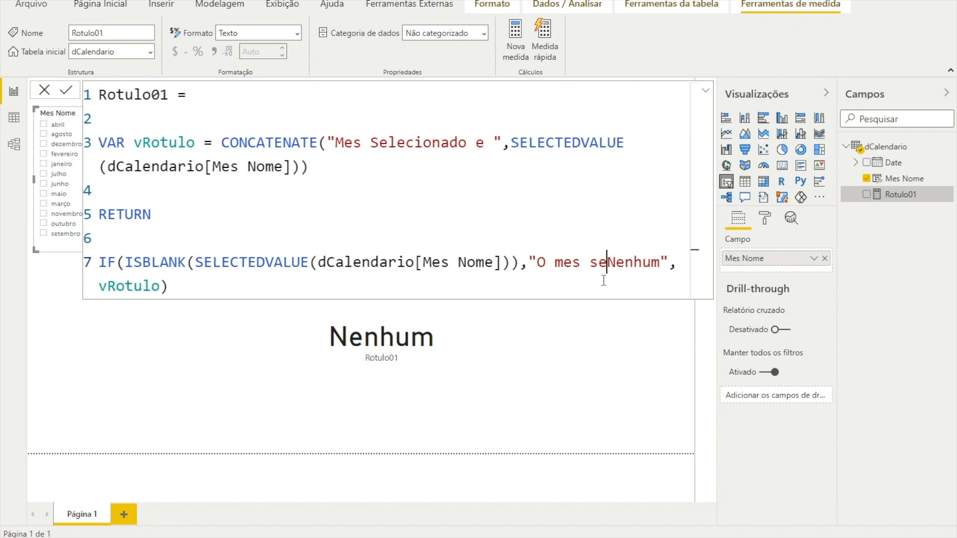
key("BackSpace")
key("BackSpace")
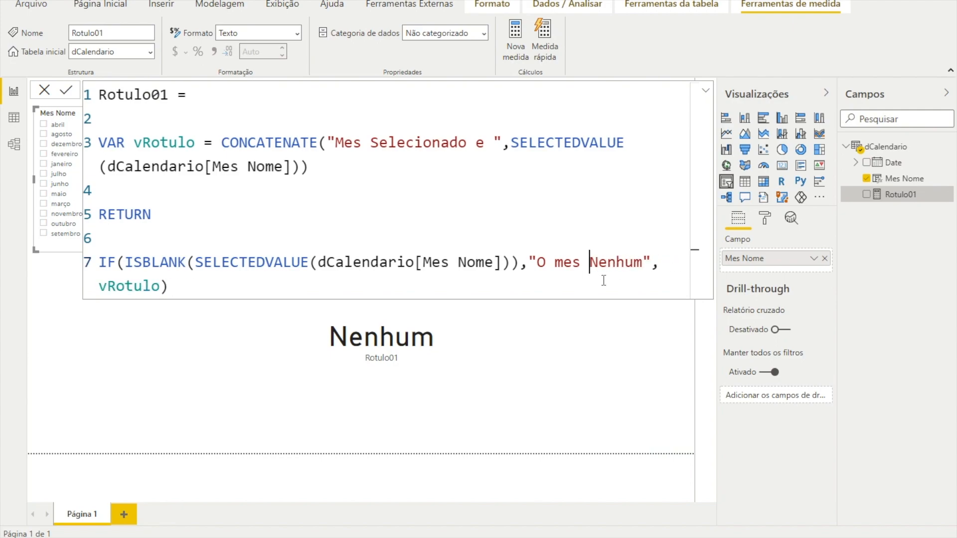
key("BackSpace")
key("BackSpace")
key("BackSpace")
key("BackSpace")
type("Mes Selecionado e")
key("Right")
key("Right")
key("Right")
key("Right")
key("Right")
key("Right")
key("Right")
key("Right")
key("Right")
key("Right")
key("Right")
key("Right")
key("Right")
key("Right")
key("Right")
key("Right")
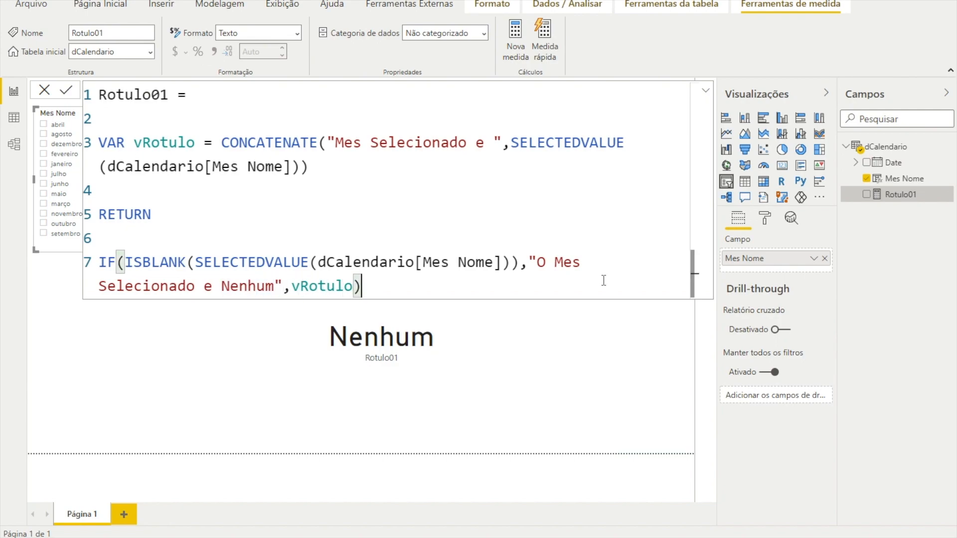
key("Return")
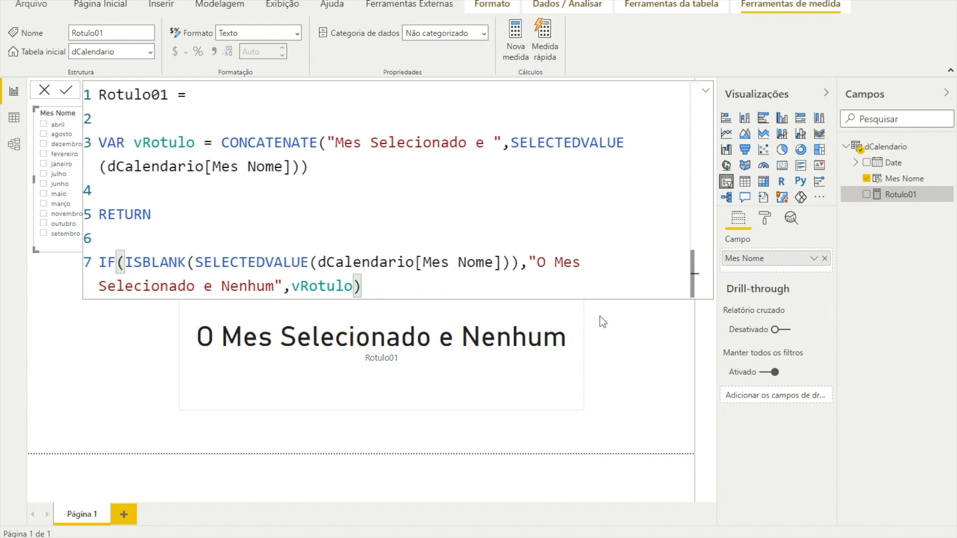
- Select janeiro, fevereiro and março in turn in the month slicer to check the Rotulo01 card's text
left_click(643, 345)
left_click(72, 166)
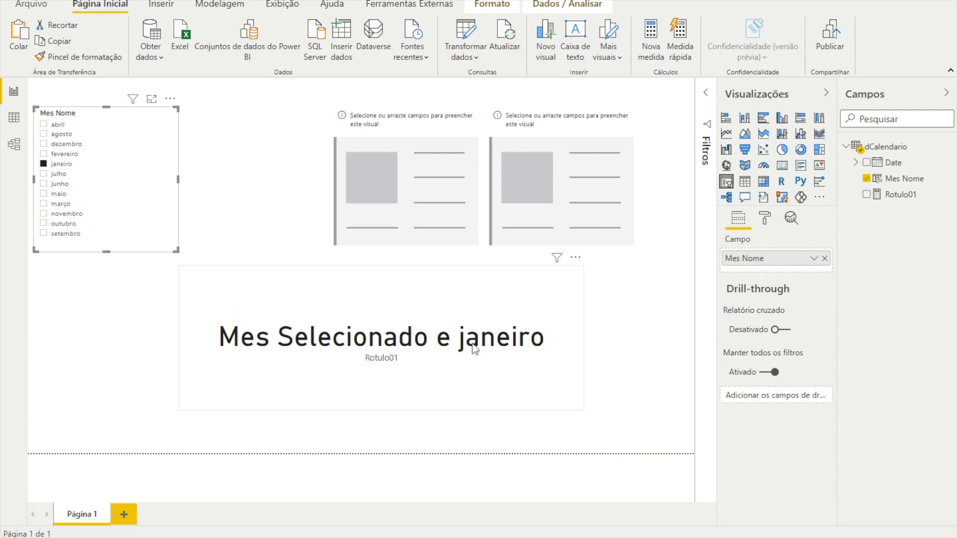
left_click(73, 154)
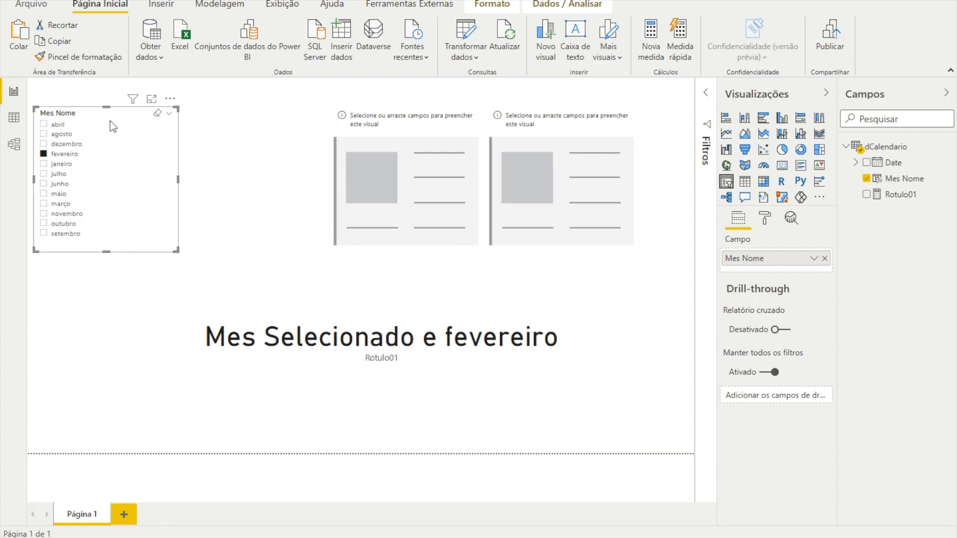
left_click(60, 205)
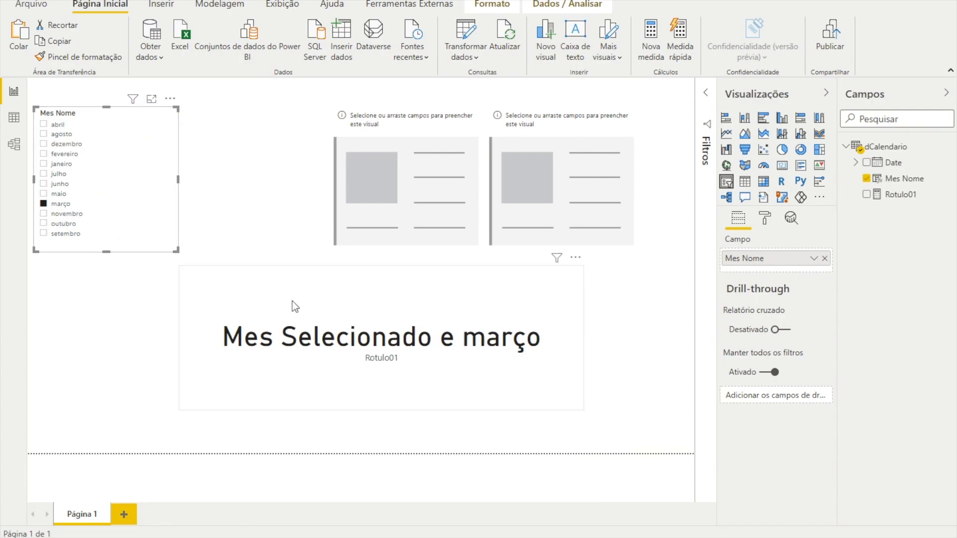
- Move the Rotulo01 card directly beneath the month slicer and try turning on its title
left_click_drag(299, 307, 154, 306)
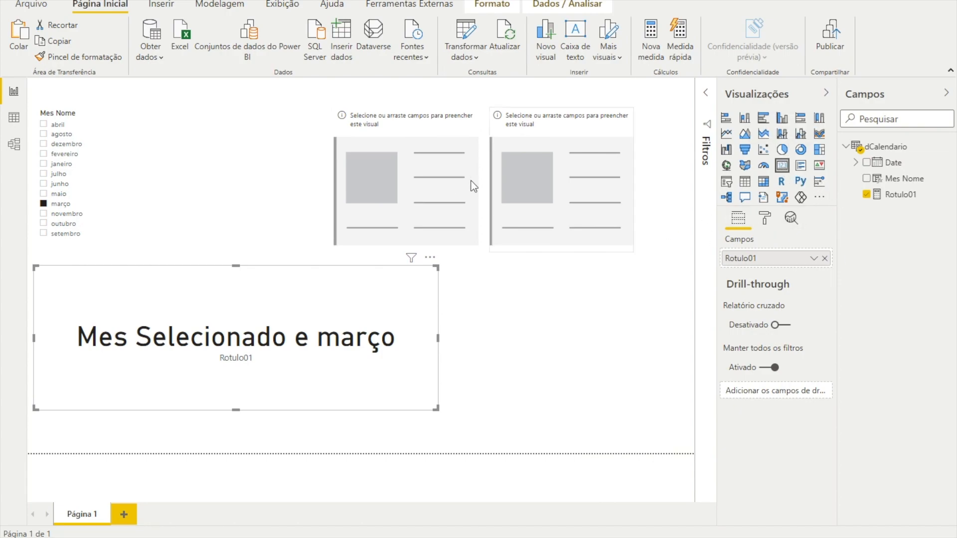
left_click(770, 226)
left_click(744, 365)
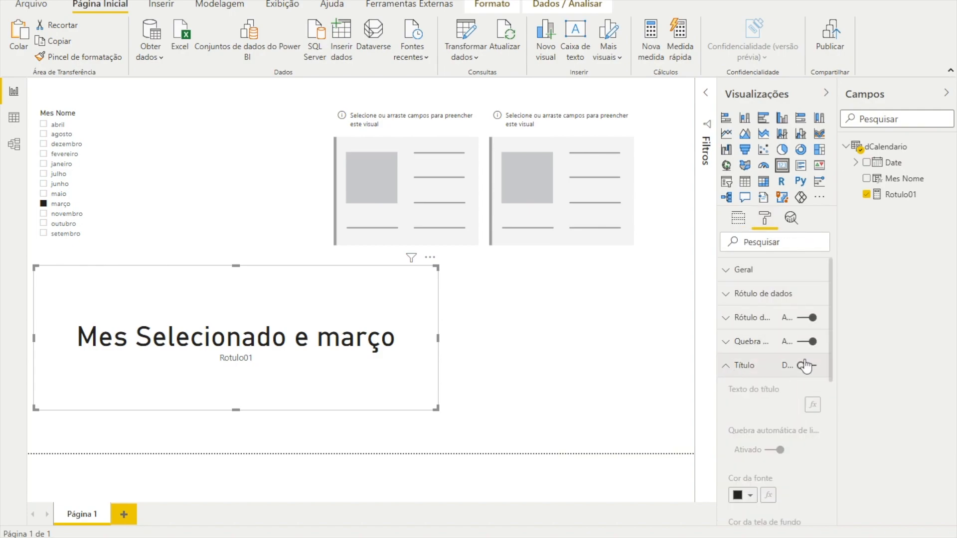
left_click(806, 365)
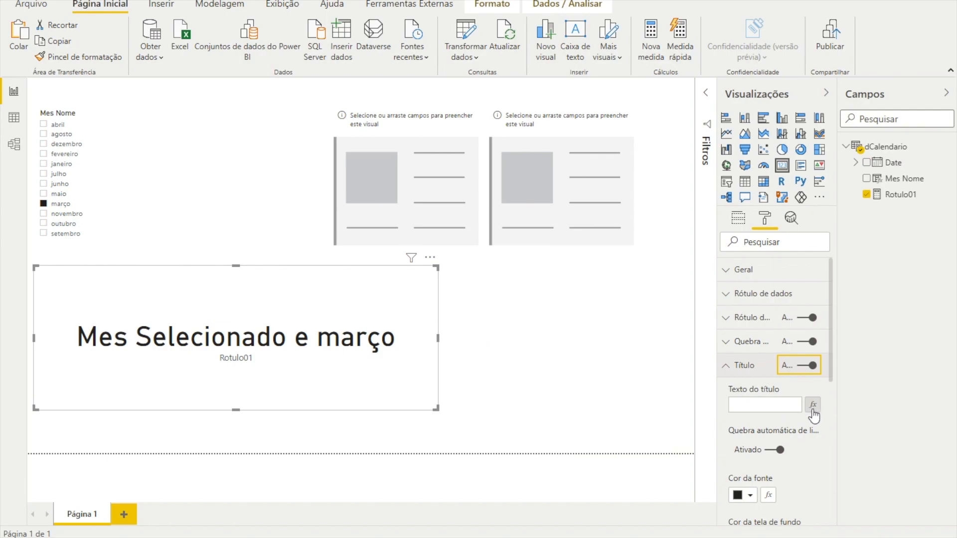
left_click(807, 365)
left_click(728, 367)
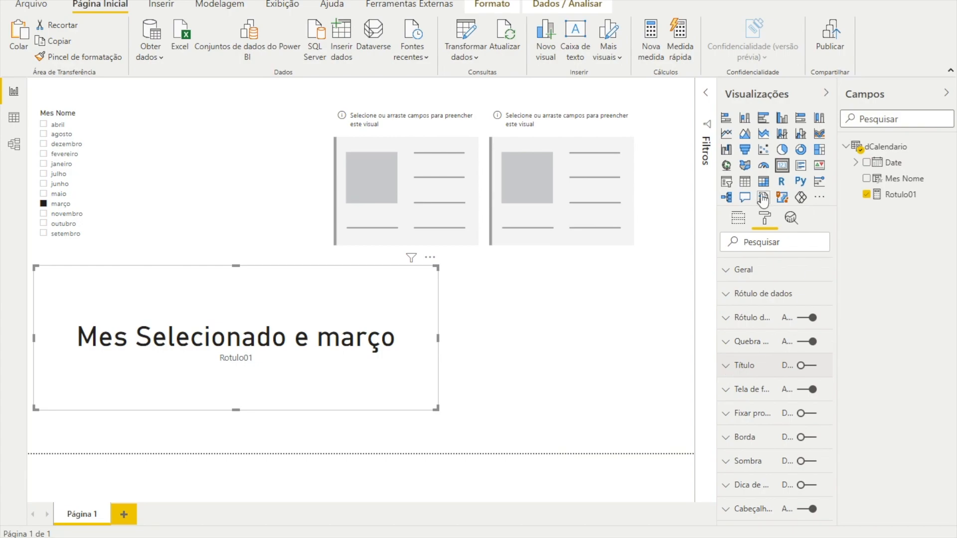
- Move the Rotulo01 card to the lower centre of the report page, near the page's lower edge
left_click(605, 311)
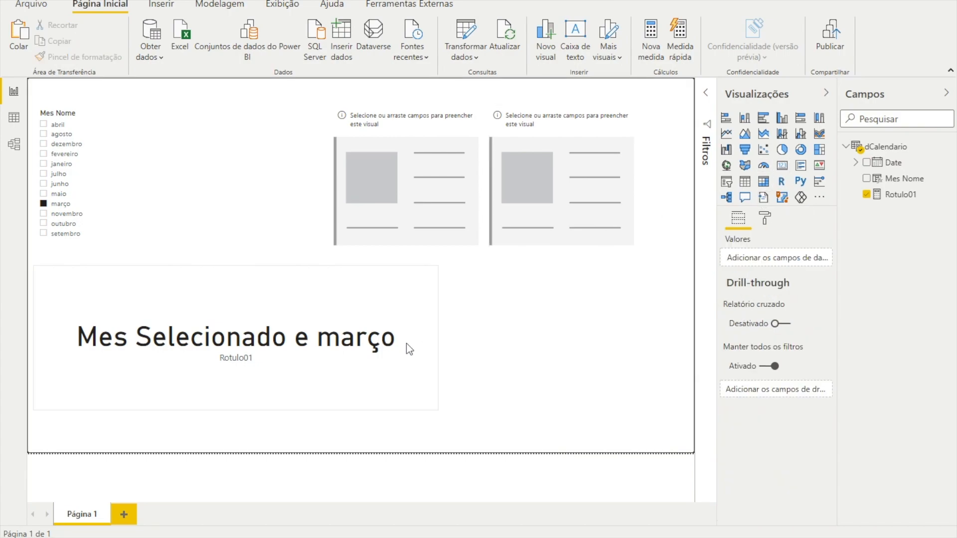
left_click(302, 303)
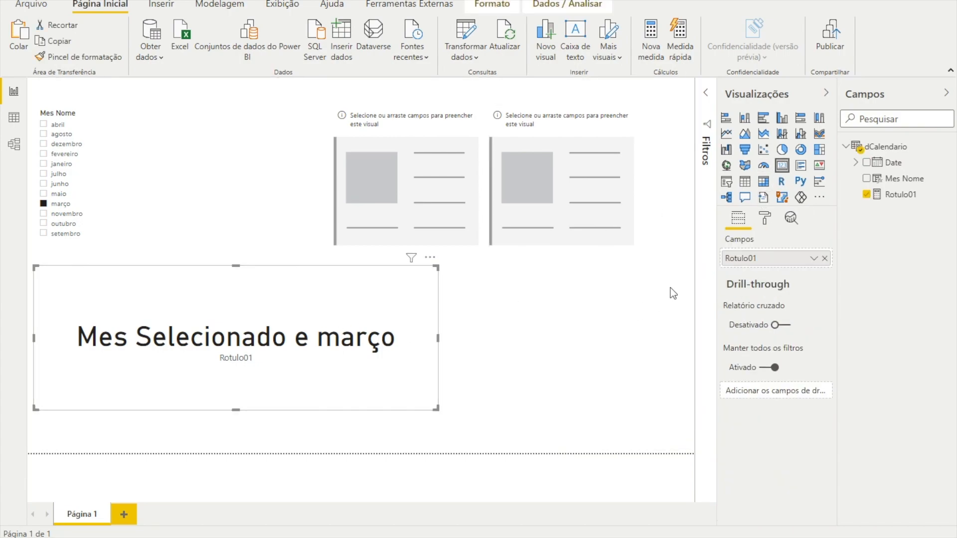
left_click_drag(263, 301, 414, 333)
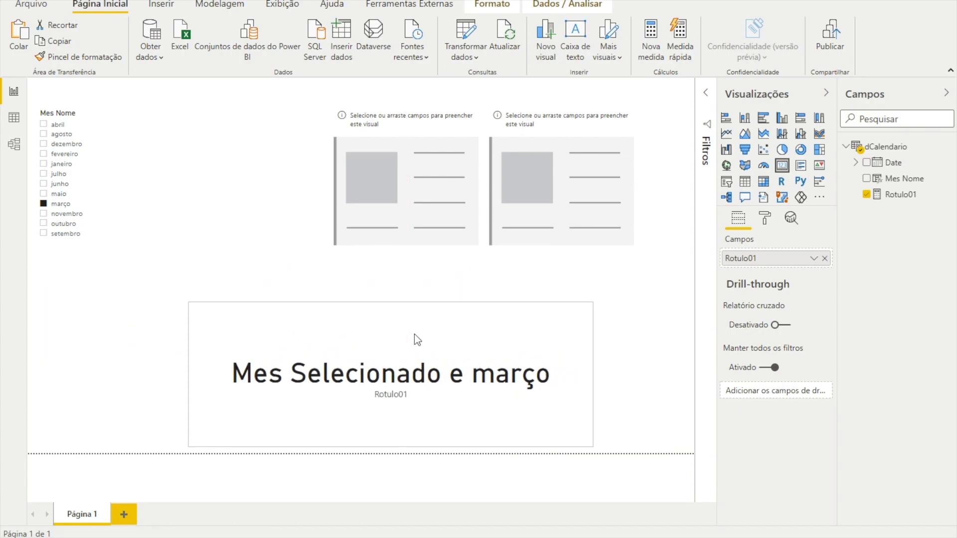
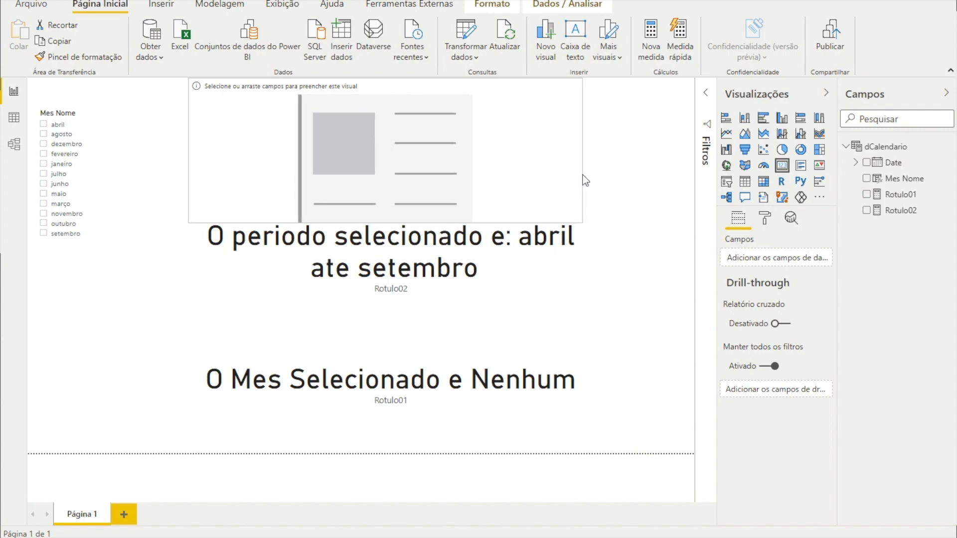
- Shorten the empty card from its lower edge so that it ends above the Rotulo02 card
left_click_drag(394, 217, 393, 197)
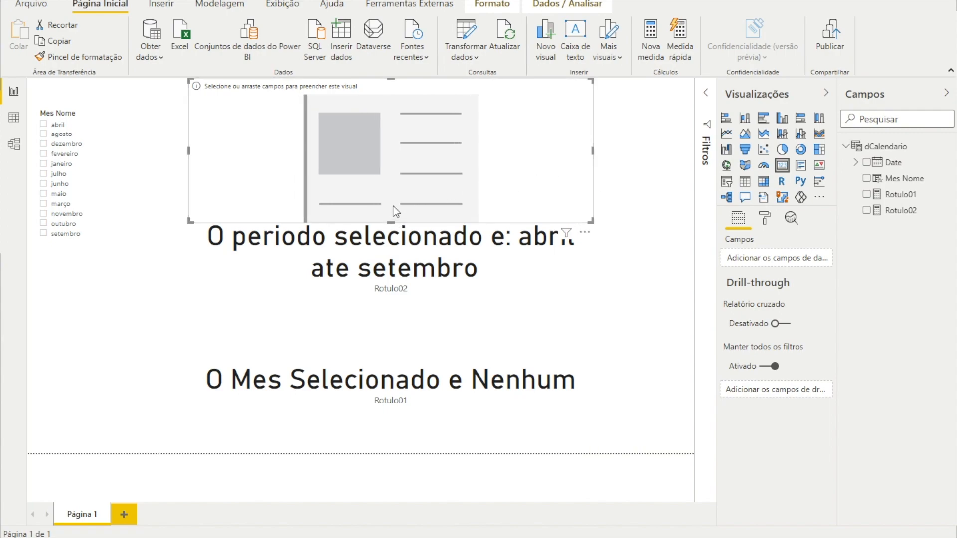
left_click(621, 185)
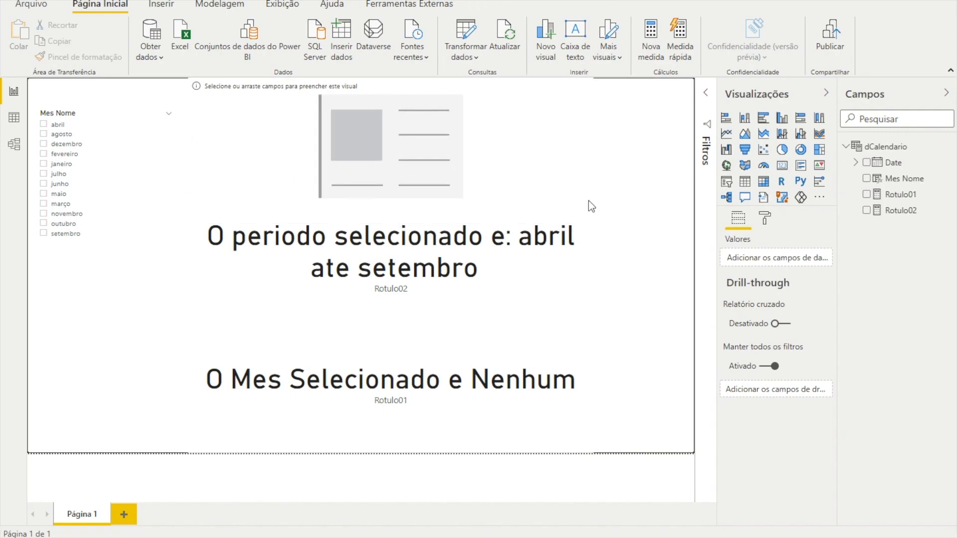
- Create a measure named Rotulo03 in the dCalendario table and add blank lines below its name
right_click(891, 148)
left_click(866, 165)
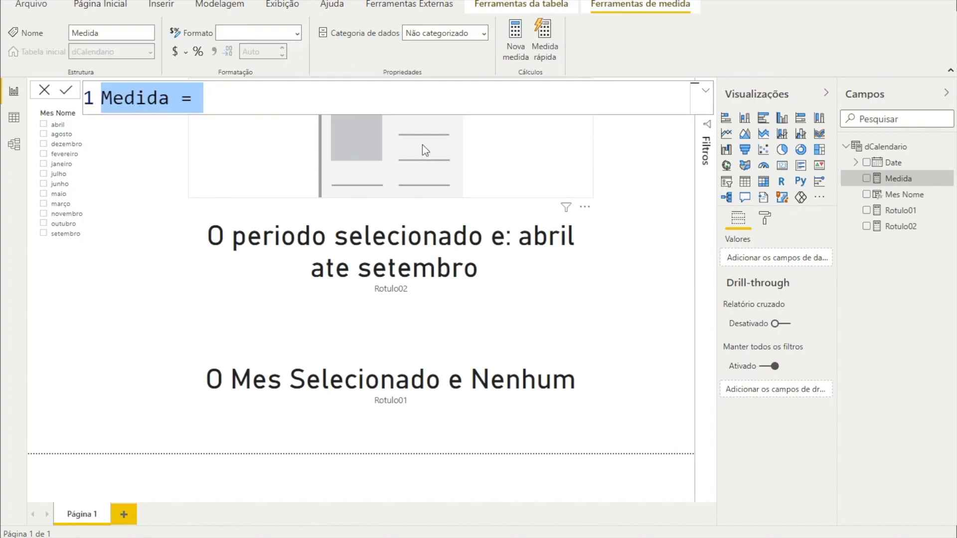
type("Rotulo03 =")
key("shift+Return")
key("shift+Return")
key("shift+Return")
key("shift+Return")
key("shift+Return")
key("shift+Return")
key("shift+Return")
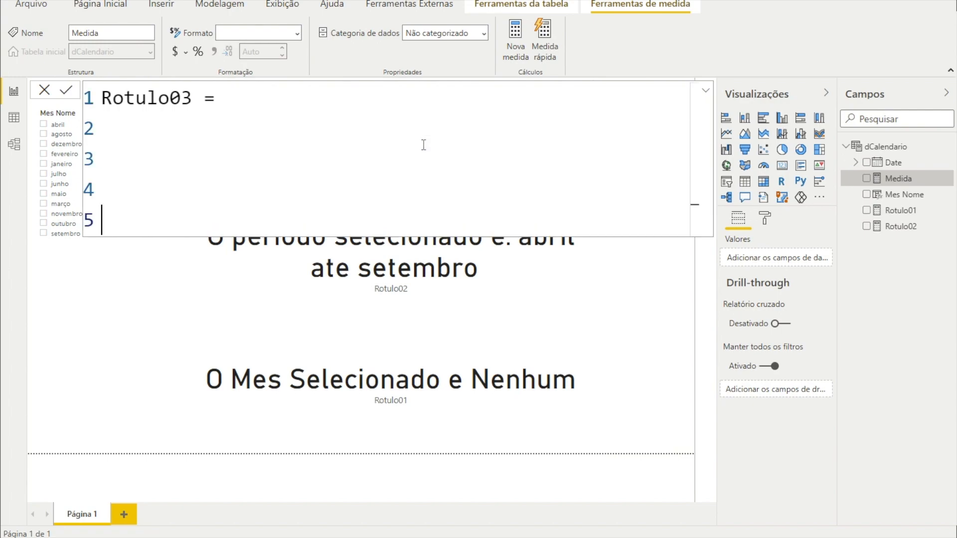
- Start the Rotulo03 formula on line 3 with the CONCATENATEX function
key("Up")
key("Up")
key("Up")
key("Up")
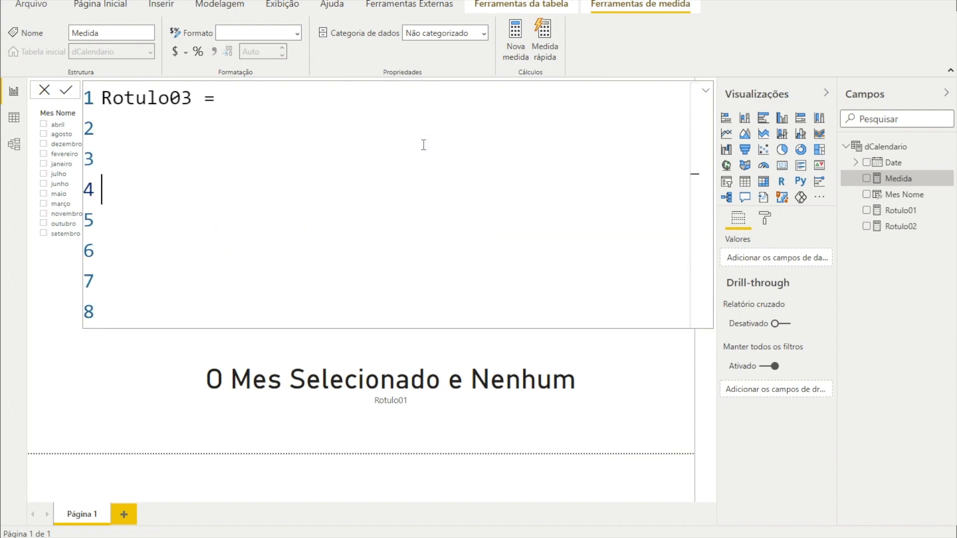
key("Up")
type("con")
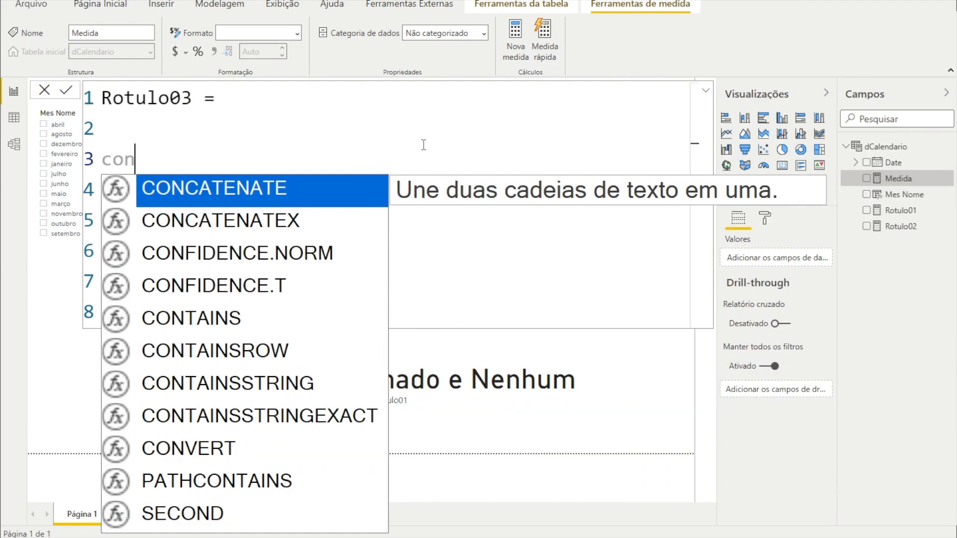
key("Down")
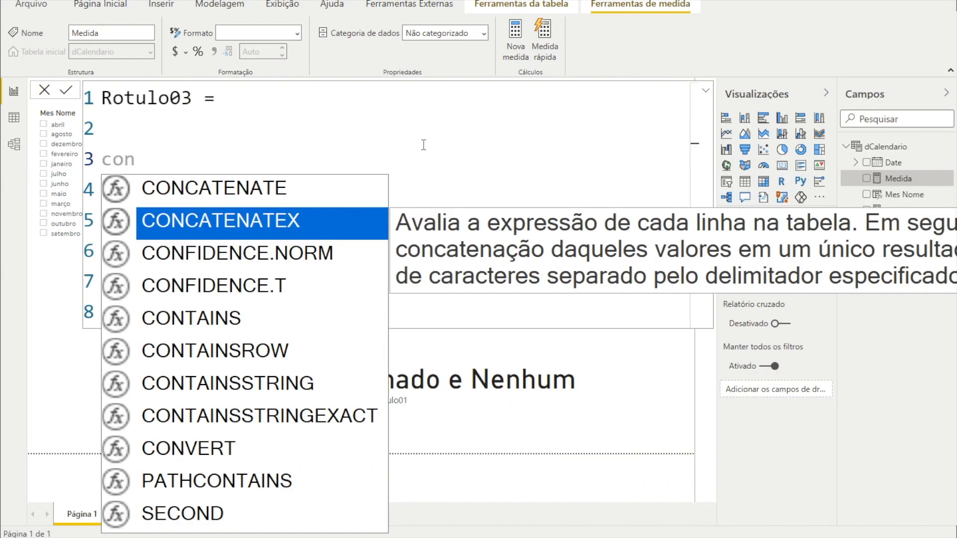
key("Tab")
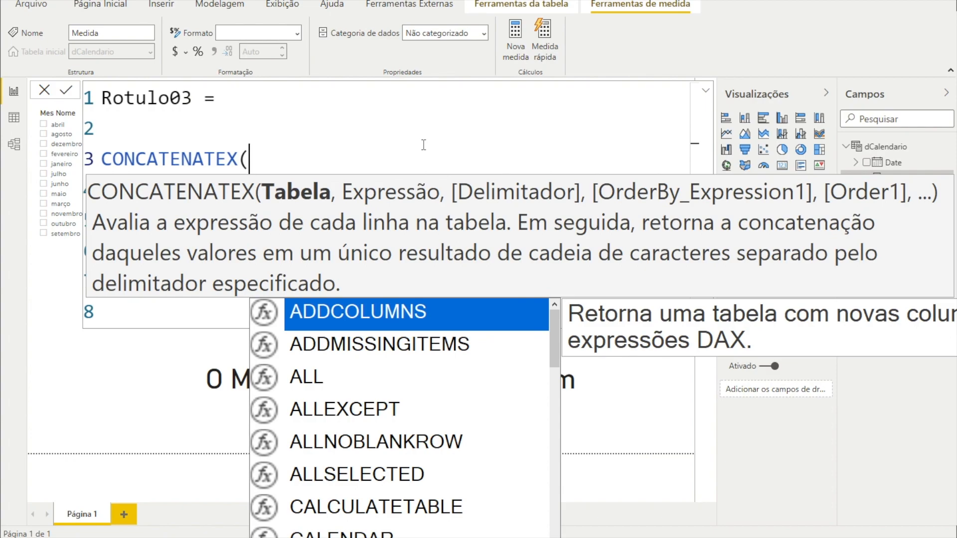
- Set CONCATENATEX's table argument to VALUES(dCalendario[Mes Nome]) and move on to its expression argument
type("val")
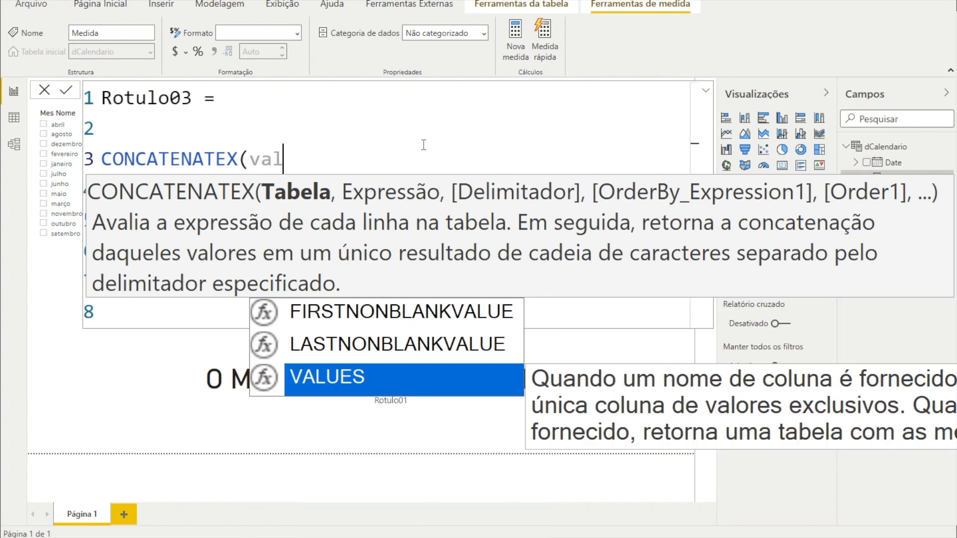
key("Tab")
key("Down")
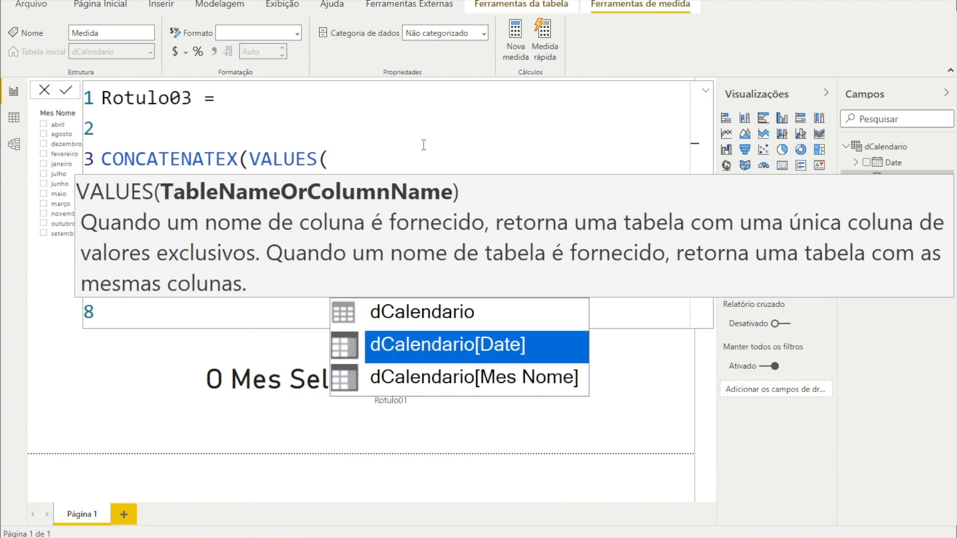
key("Down")
key("Tab")
type(")")
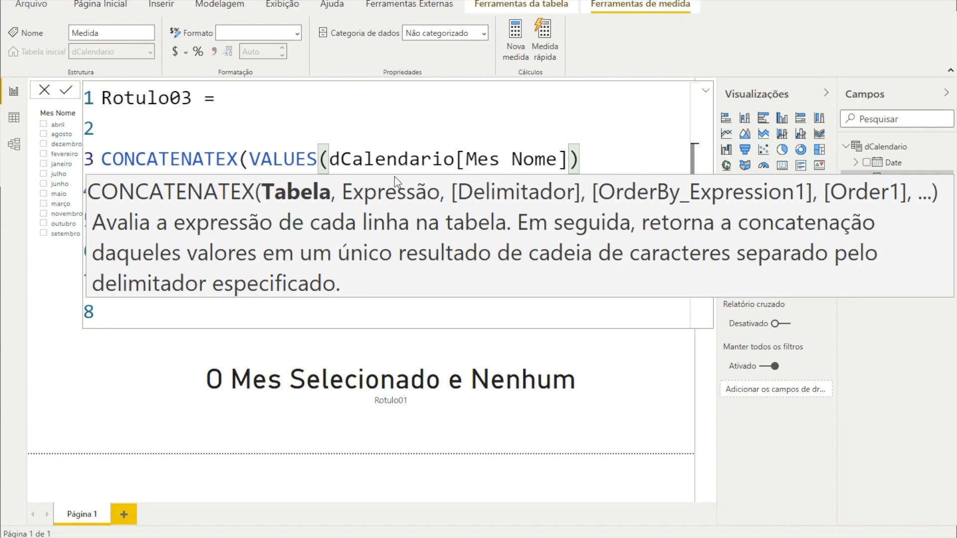
type(",")
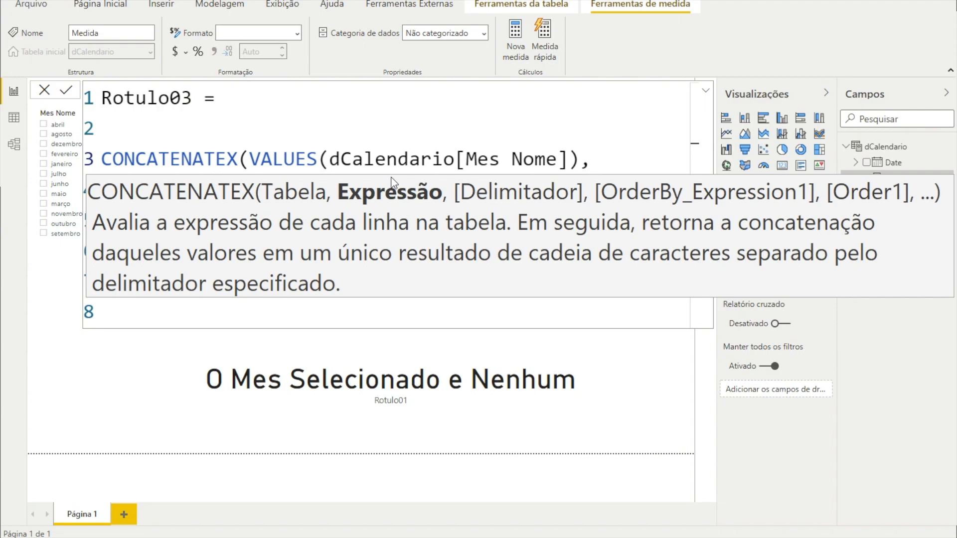
type("data")
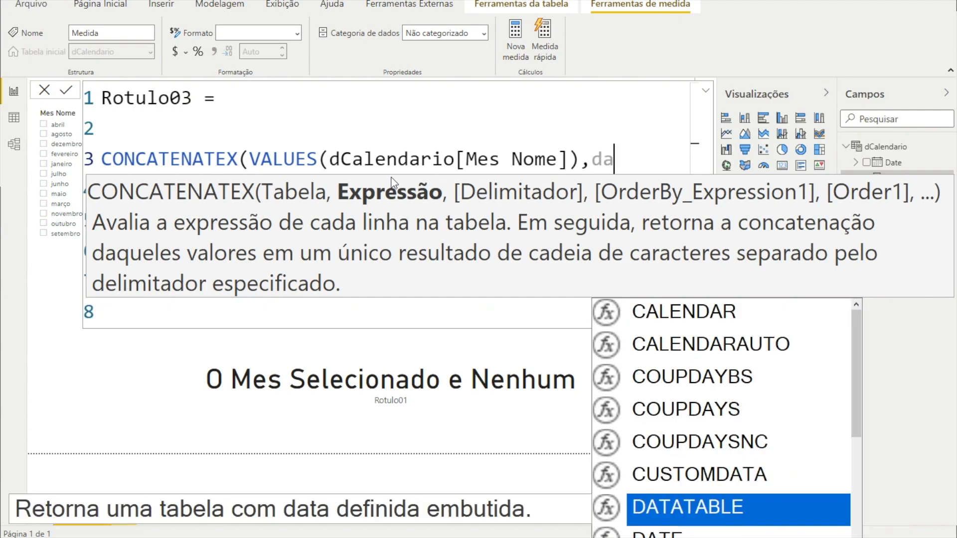
key("BackSpace")
type("e")
key("Down")
key("Down")
key("Down")
key("Down")
key("Down")
key("Down")
key("Down")
key("Down")
key("Down")
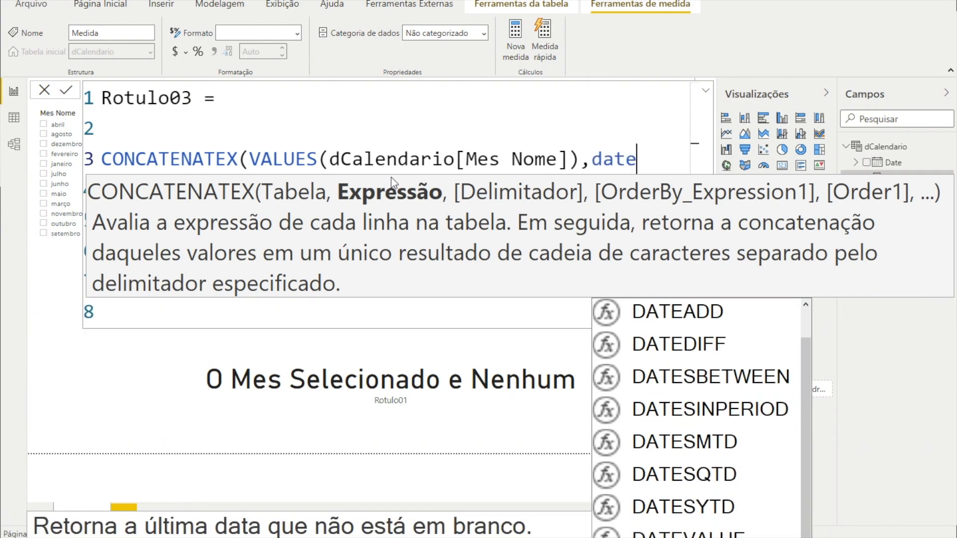
key("BackSpace")
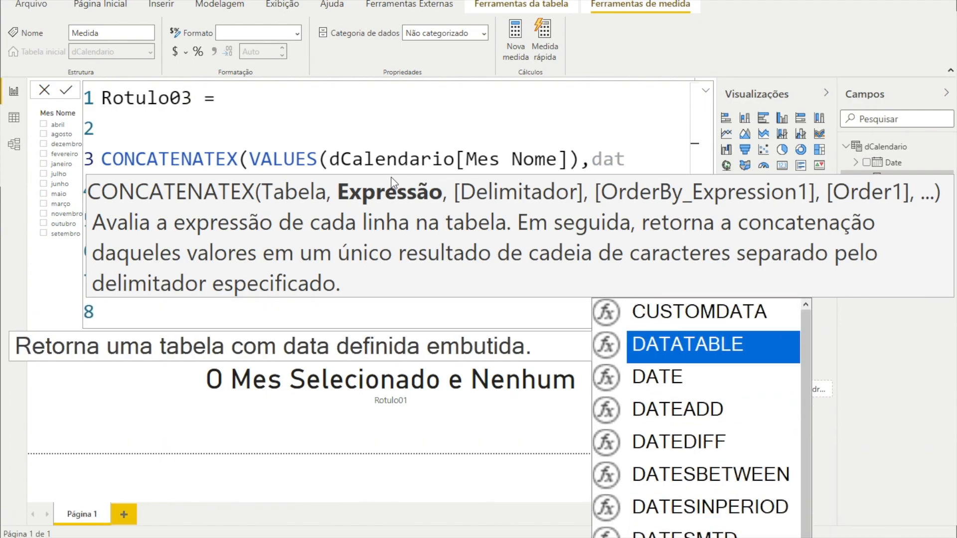
scroll(703, 391, "down", 1)
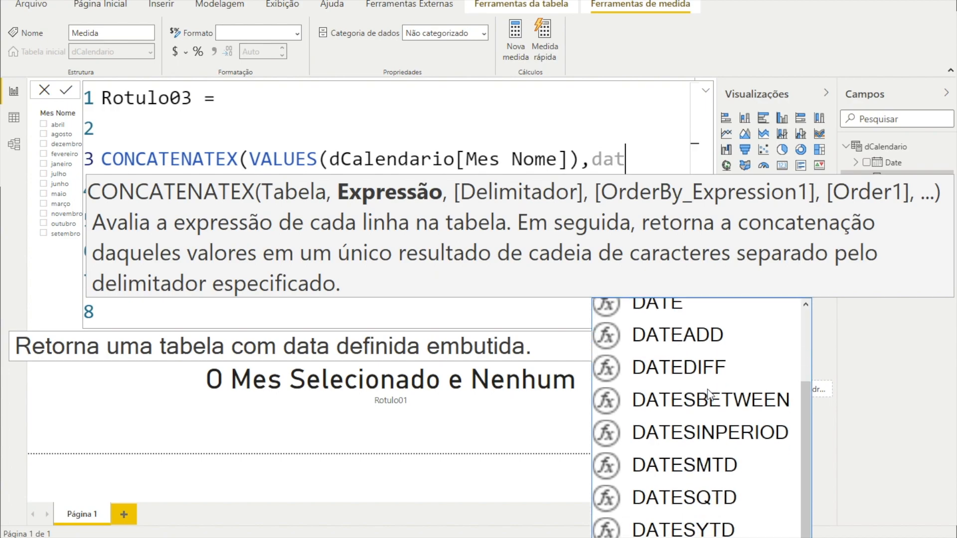
scroll(707, 394, "up", 1)
scroll(708, 393, "down", 1)
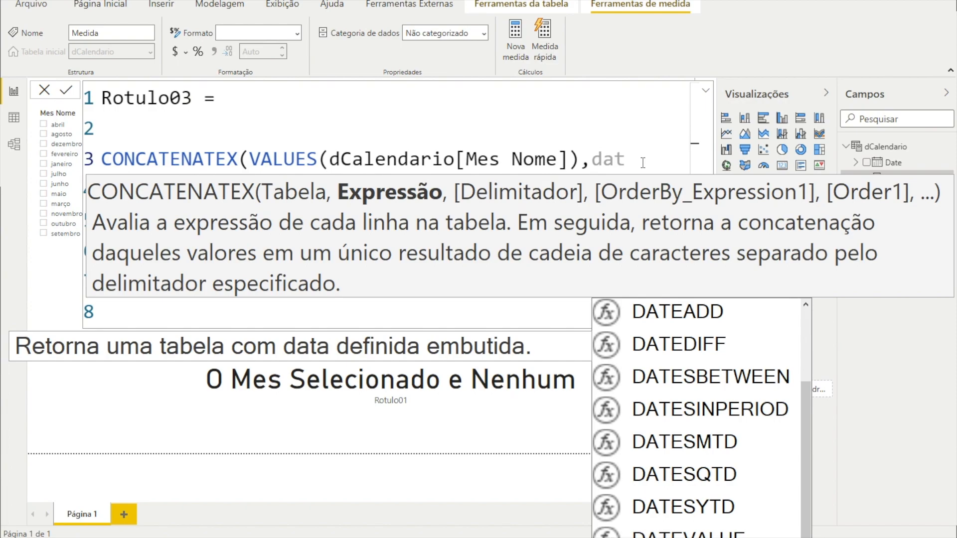
key("BackSpace")
key("BackSpace")
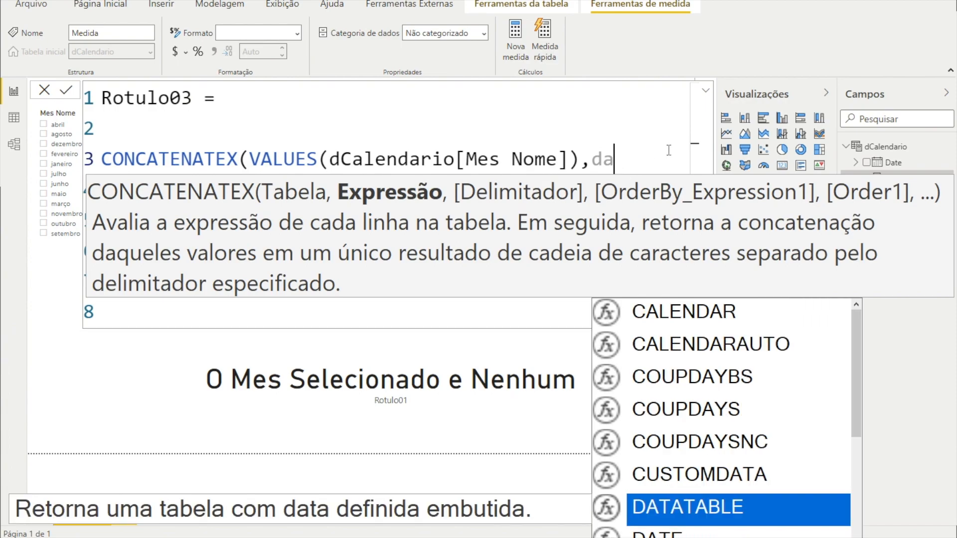
- Set CONCATENATEX's expression argument to dCalendario[Mes Nome] and move on to its delimiter argument
type("cal")
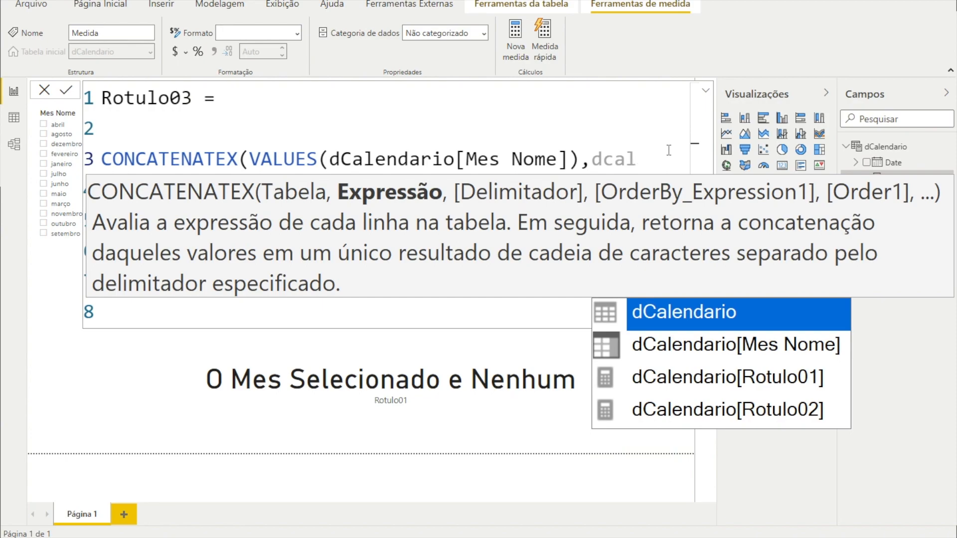
key("Down")
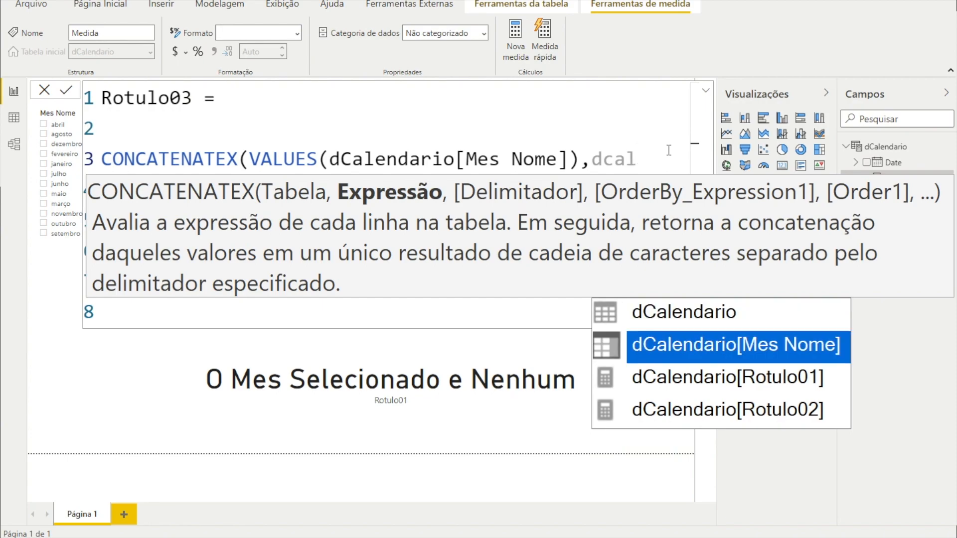
key("Tab")
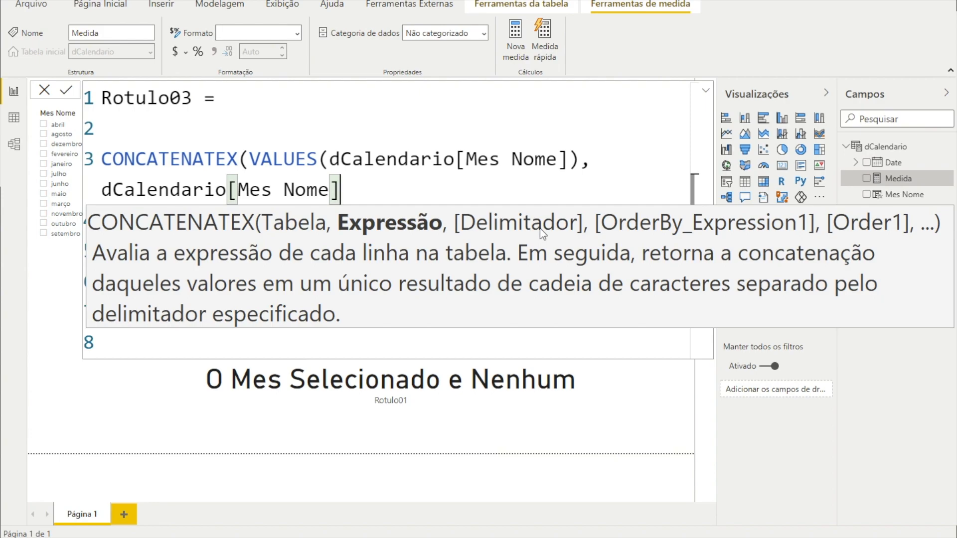
type(",")
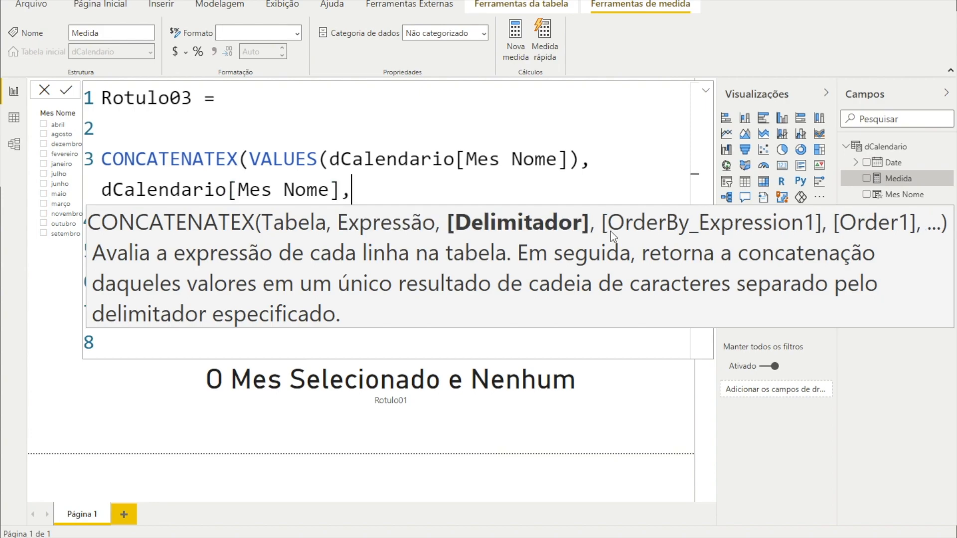
- Set the CONCATENATEX delimiter to " - " and close the function
type("\"")
type(" - ")
type("\"")
type(",")
key("BackSpace")
type(")")
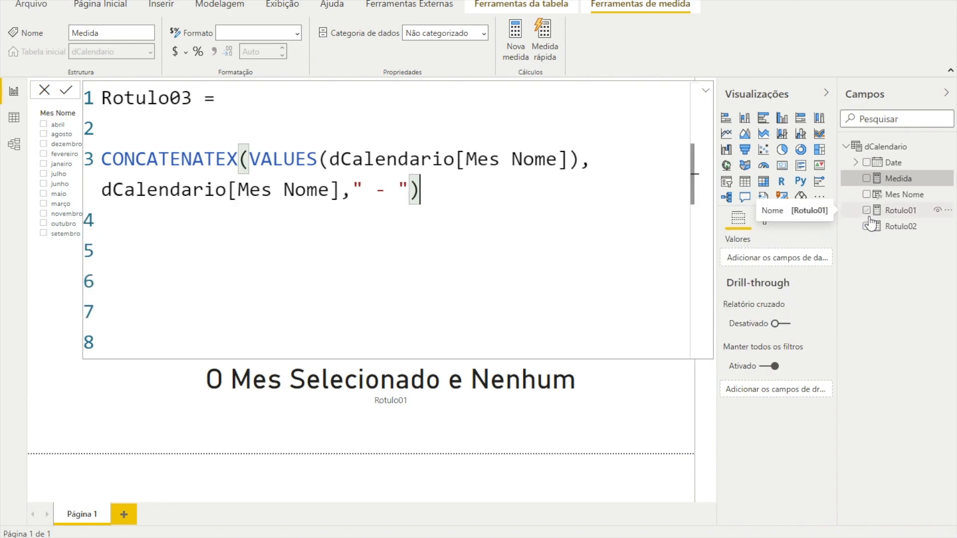
- Store the CONCATENATEX expression on line 3 in a variable named vRotulo
left_click(101, 159)
type("VAR vRotul")
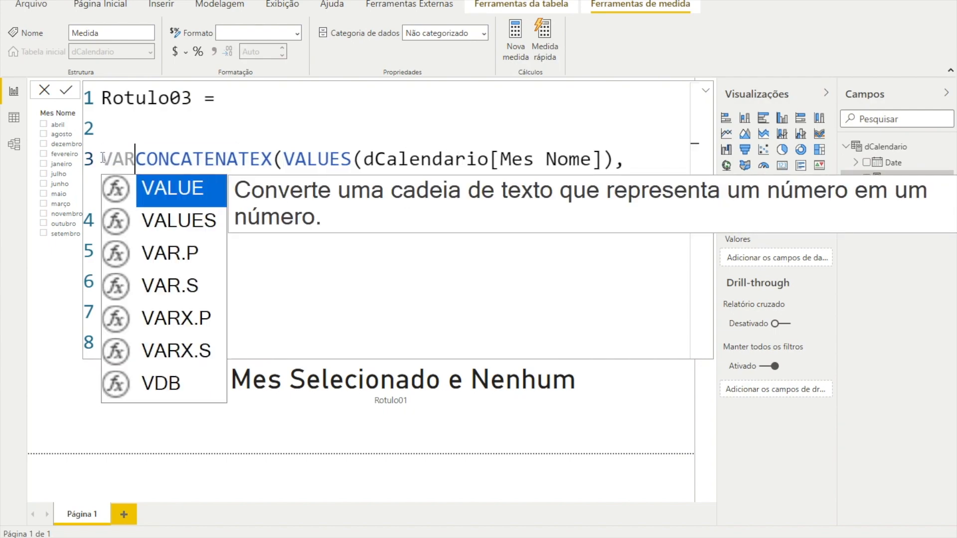
type("o =")
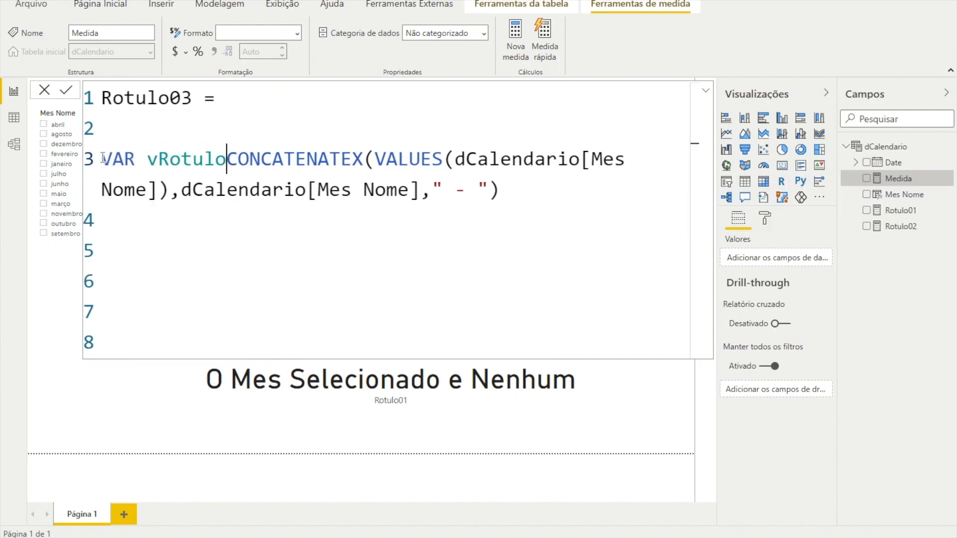
- Add RETURN on line 5 and vRotulo as the result on line 7, and commit the Rotulo03 measure
left_click(146, 256)
type("RETTURN")
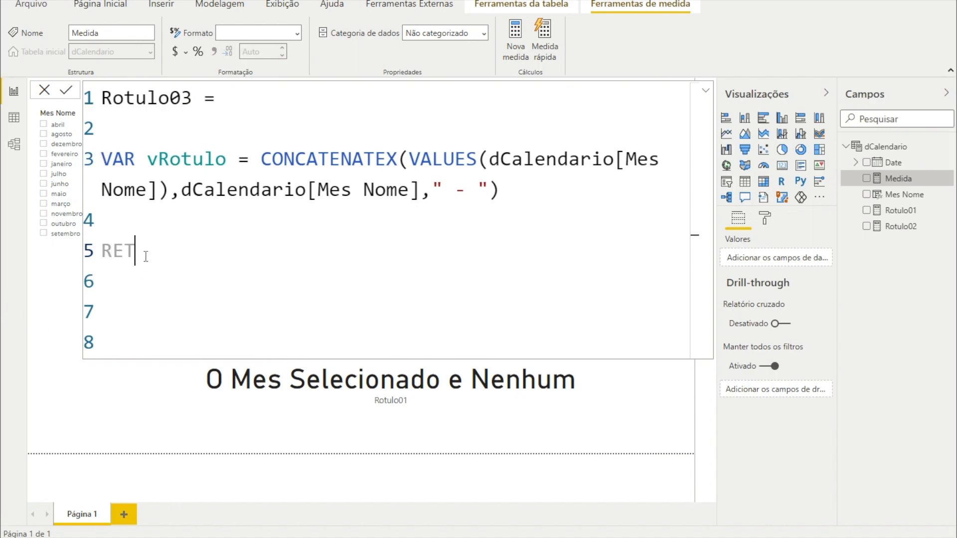
key("BackSpace")
key("BackSpace")
key("BackSpace")
key("BackSpace")
type("URN")
key("Return")
key("Return")
type("v")
key("Down")
key("Down")
key("Down")
key("Down")
key("Down")
key("Down")
key("Down")
key("Tab")
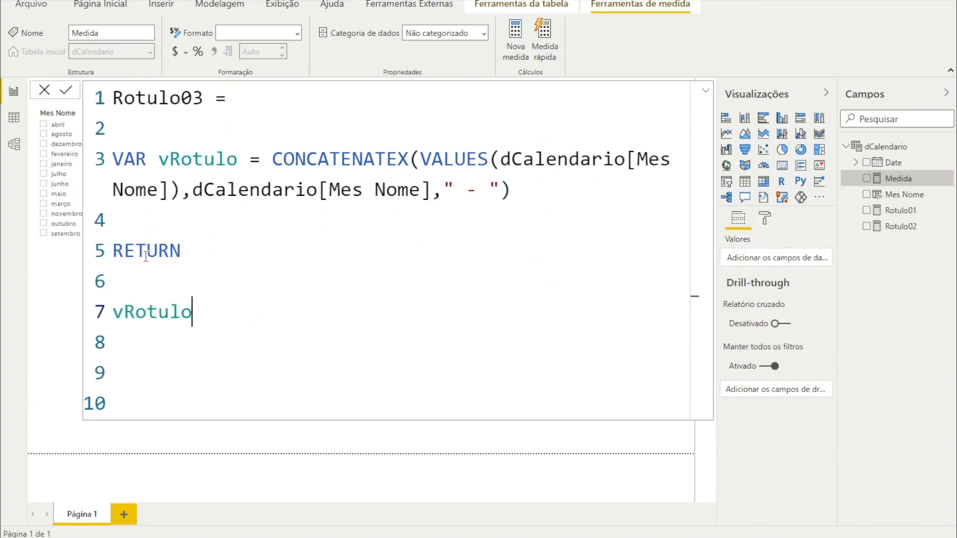
key("Return")
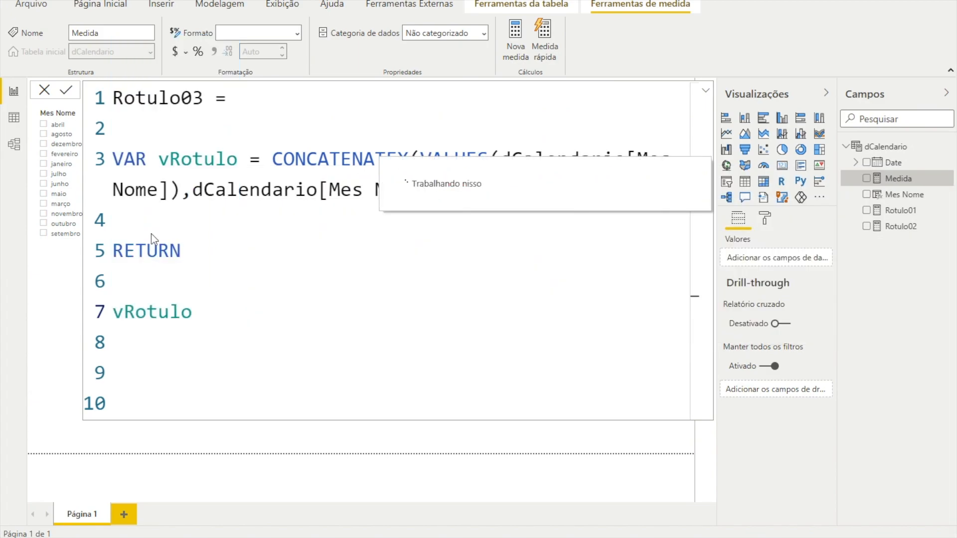
- Collapse the formula editor and assign the Rotulo03 measure to the empty card above the Rotulo02 card
left_click(704, 92)
left_click(497, 165)
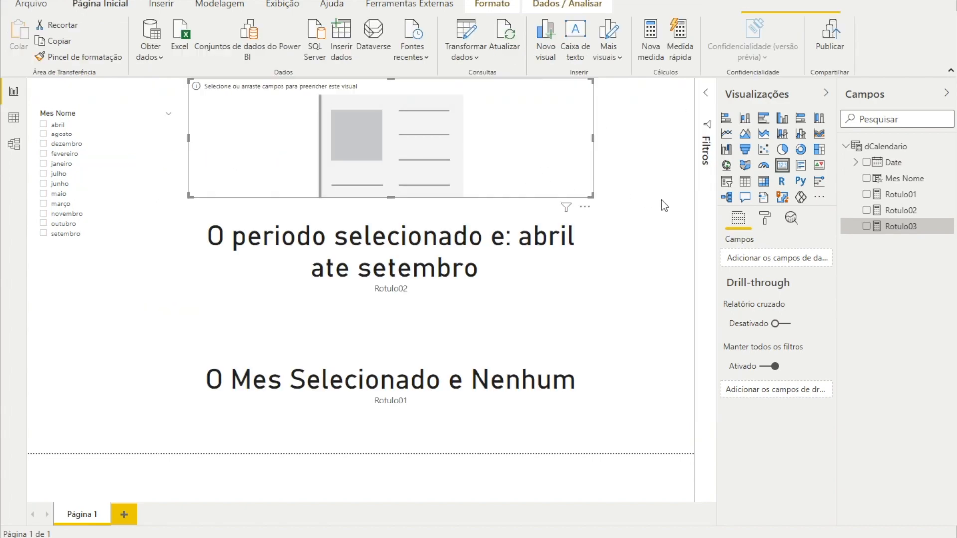
left_click_drag(897, 227, 784, 265)
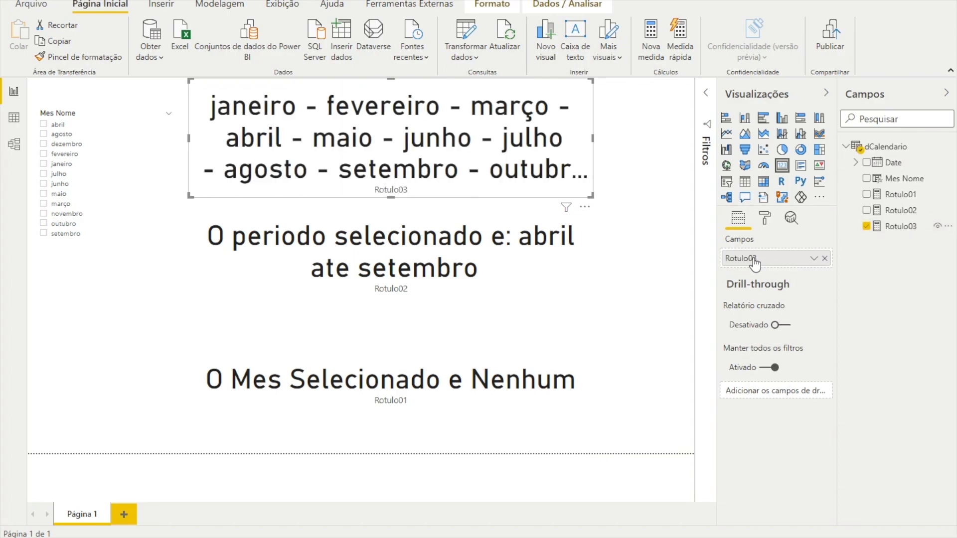
- Widen the Rotulo03 card to the page's right edge, narrow the month slicer and extend the card left up to it
left_click_drag(593, 143, 691, 141)
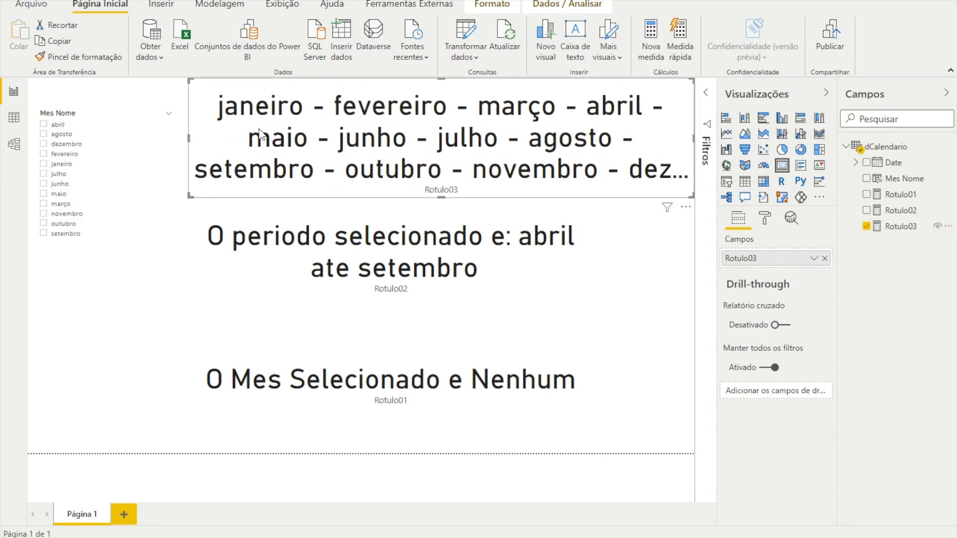
left_click(178, 165)
left_click_drag(178, 180, 118, 184)
left_click(214, 137)
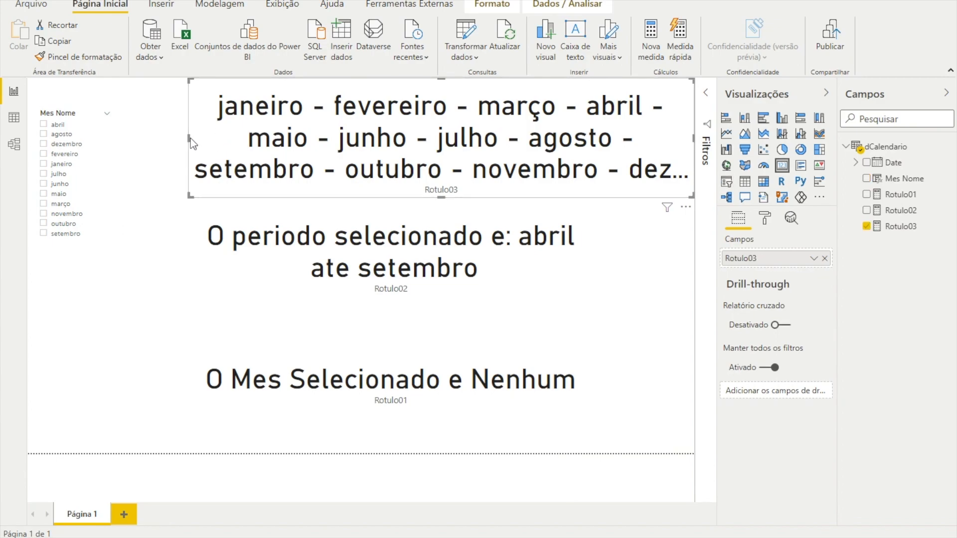
left_click_drag(189, 138, 113, 147)
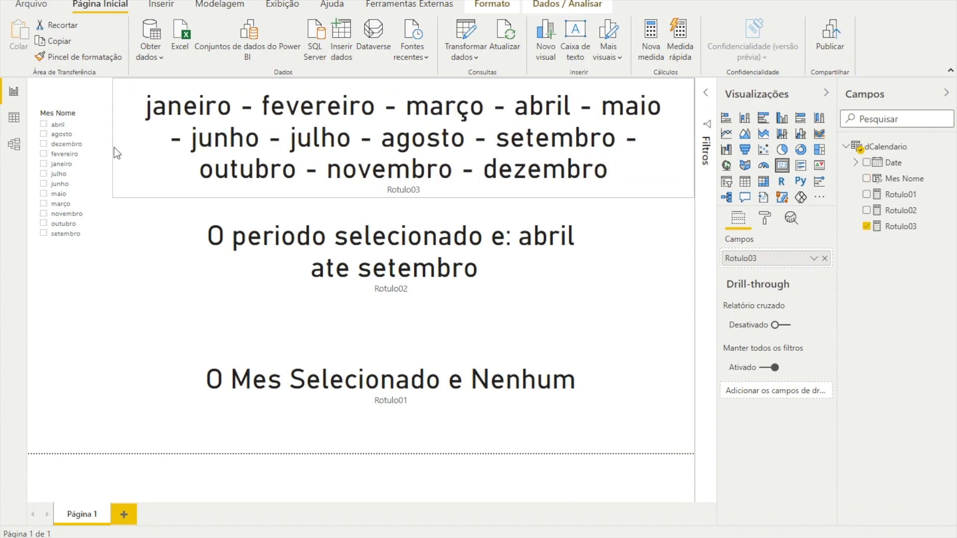
- Test the Rotulo03 card by selecting abril, agosto and dezembro in the month slicer
left_click(52, 134)
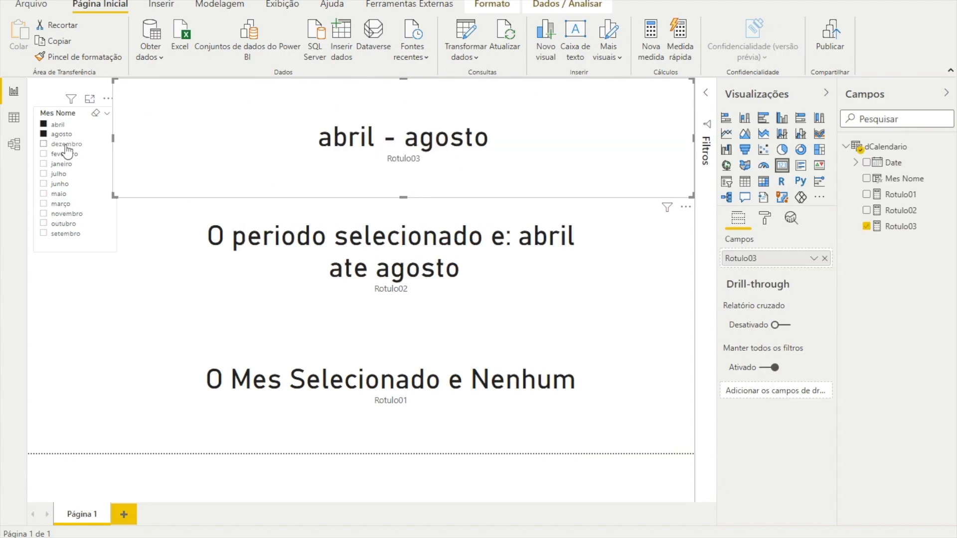
left_click(66, 144)
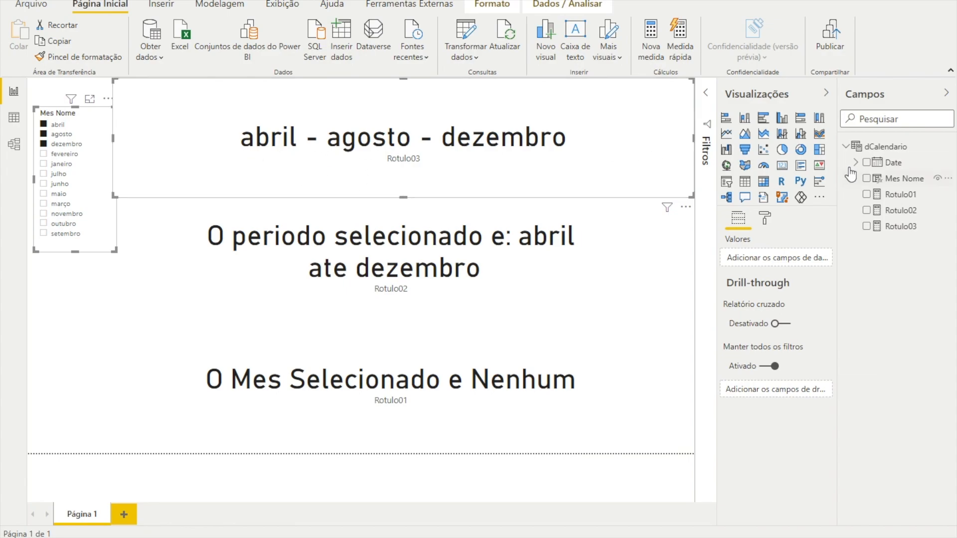
- Open the Rotulo03 formula and insert the CONCATENATE function before vRotulo on line 7
left_click(899, 227)
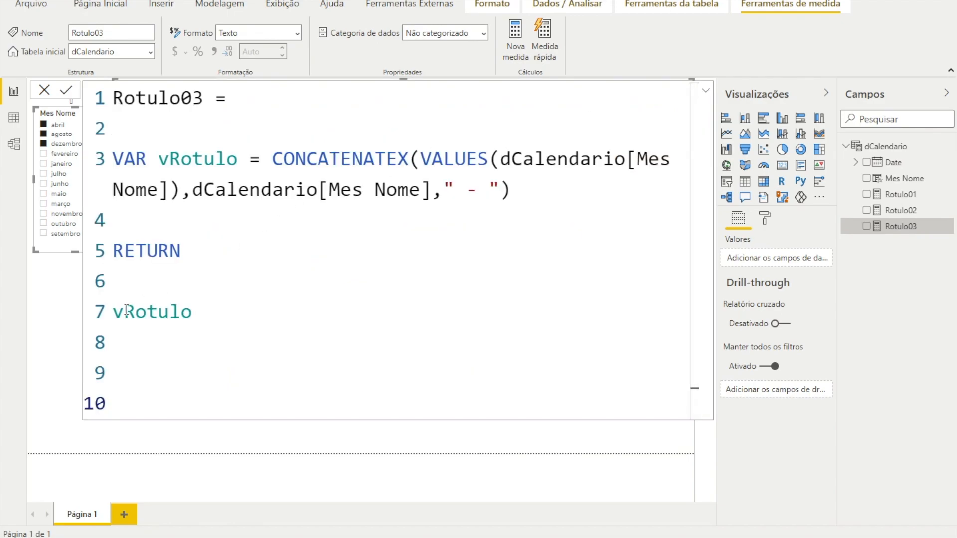
left_click(115, 313)
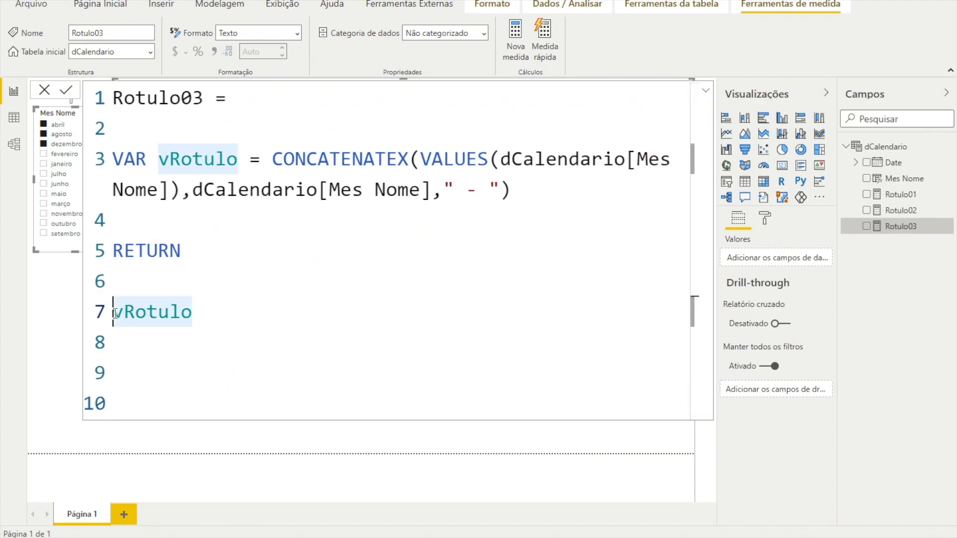
type("conca")
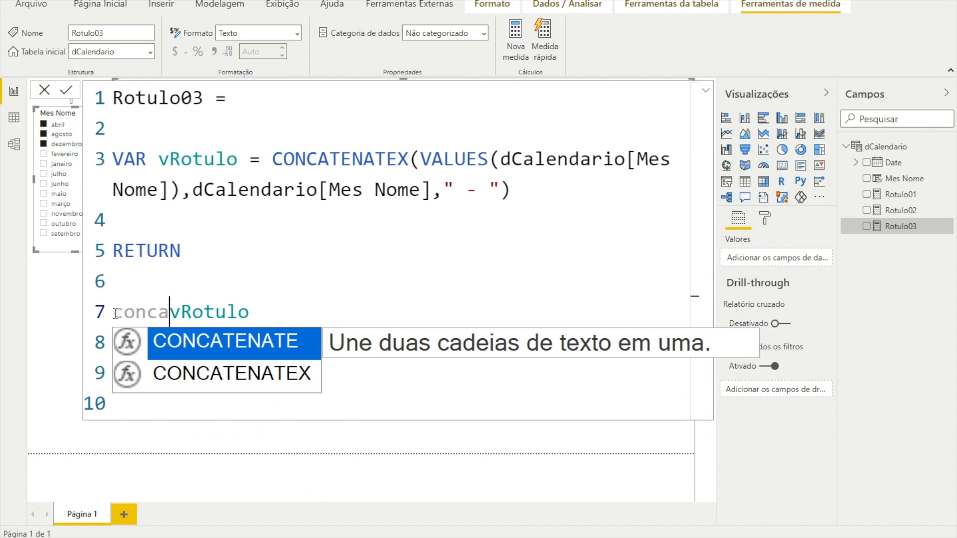
key("Tab")
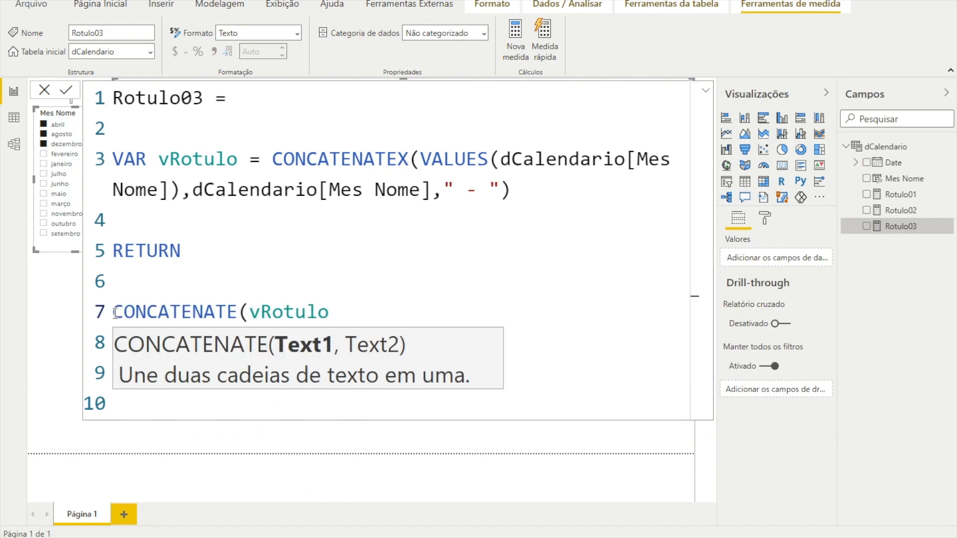
- Enter the quoted text "Periodos Selecionados " as the first argument of CONCATENATE
type("Periodos")
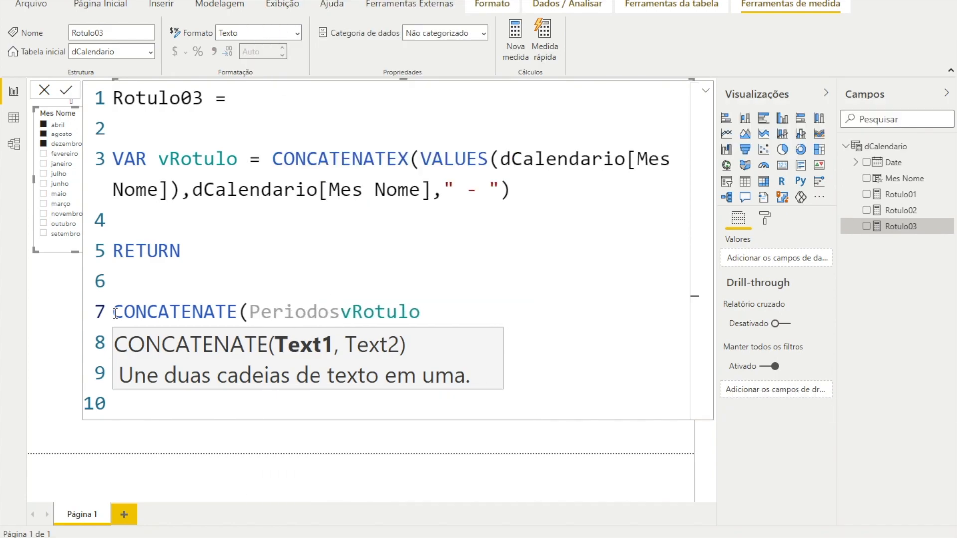
key("Left")
key("Left")
key("Left")
key("Left")
key("Left")
key("Left")
key("Left")
key("Left")
type("\"")
key("Right")
key("Right")
key("Right")
key("Right")
key("Right")
key("Right")
key("Right")
key("Right")
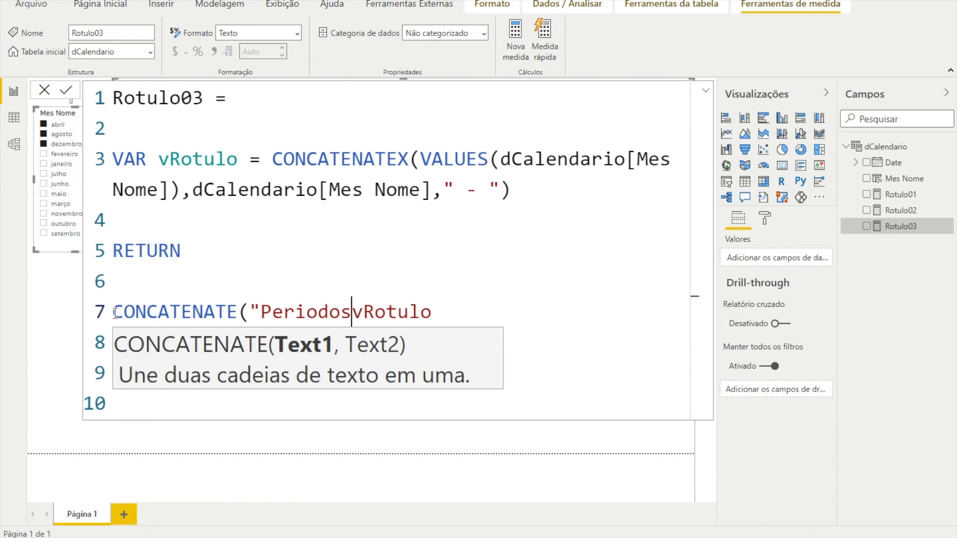
type("Selecionados")
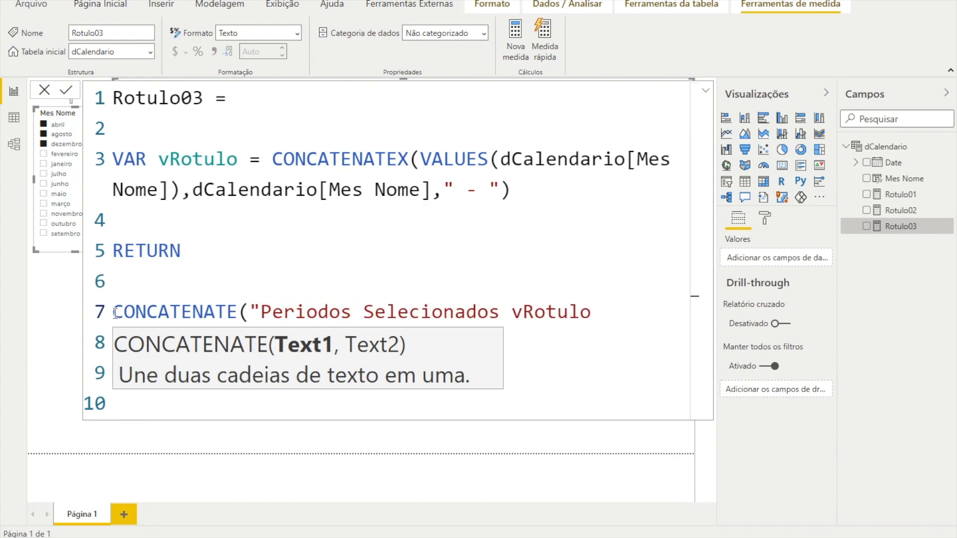
type(" \"")
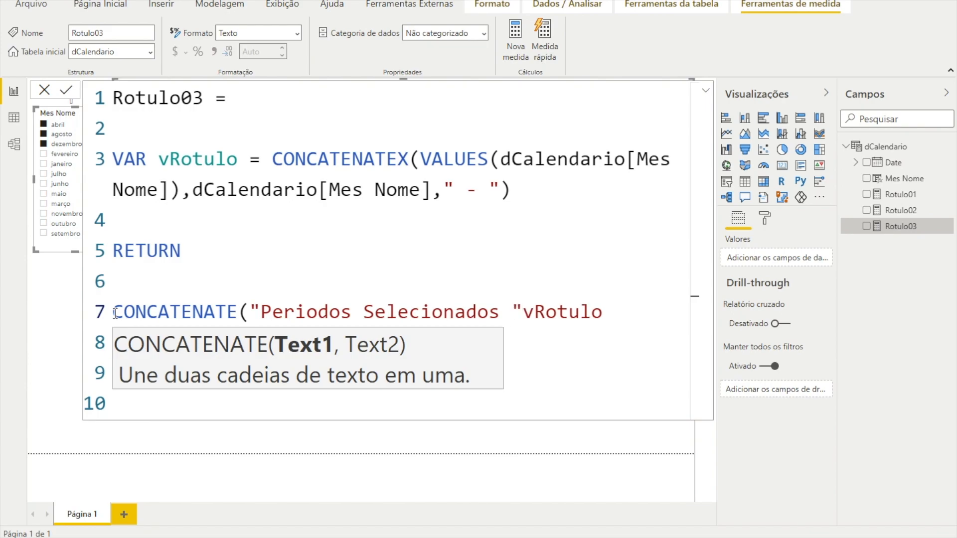
- Make vRotulo the second argument of CONCATENATE, close the function and commit the Rotulo03 formula, collapsing its editor
type(",")
key("Right")
key("Right")
key("Right")
key("Right")
key("Right")
key("Right")
key("Right")
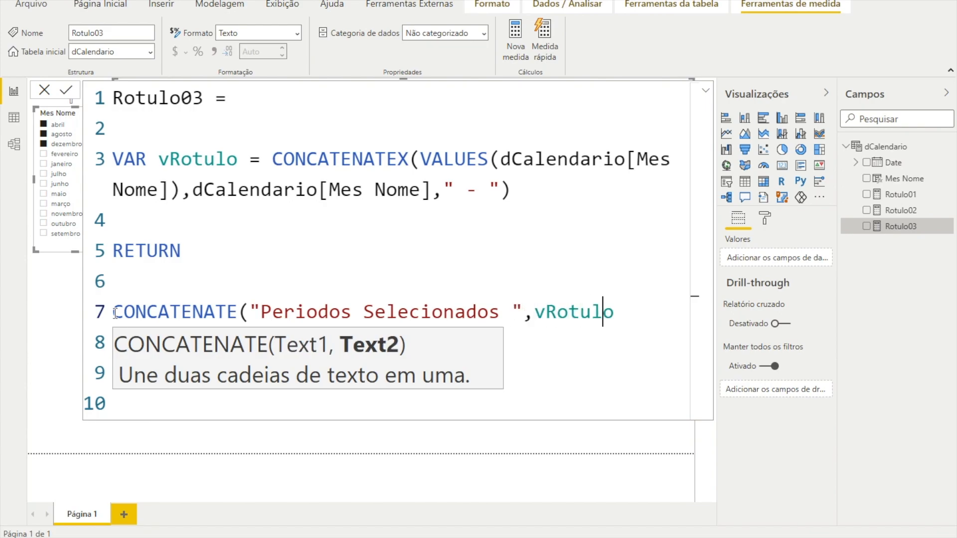
type(")")
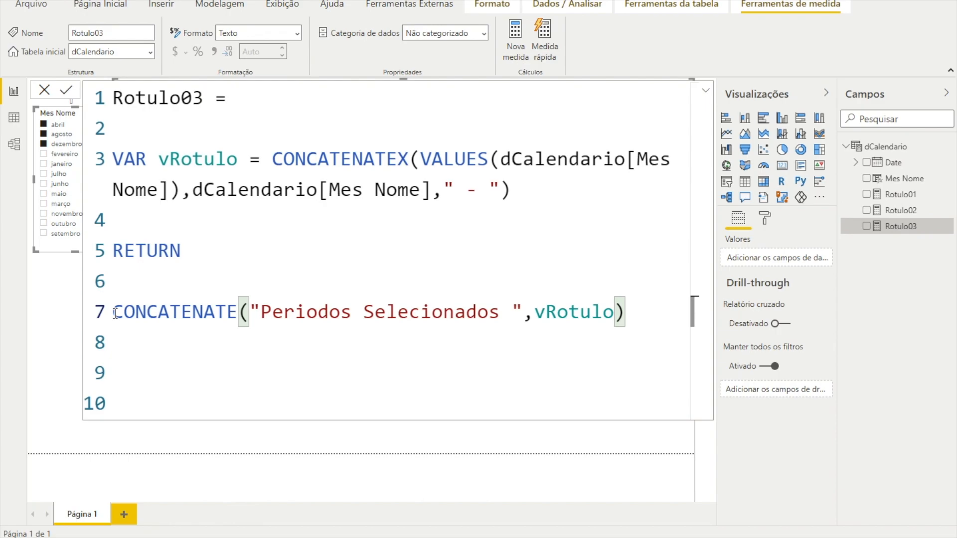
left_click(705, 92)
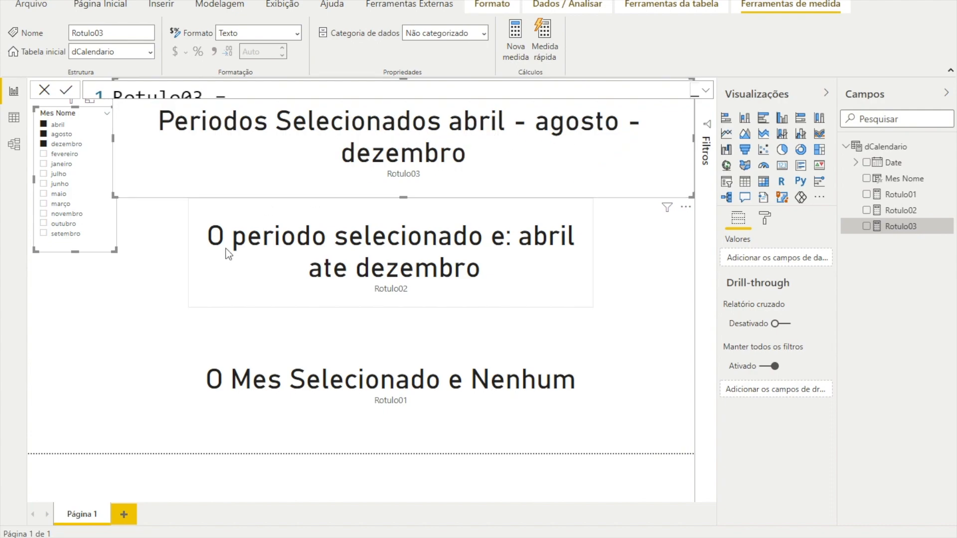
- Test the labels by adding fevereiro, janeiro and julho to the slicer selection, and clear the whole month selection
left_click(70, 155)
left_click(65, 167)
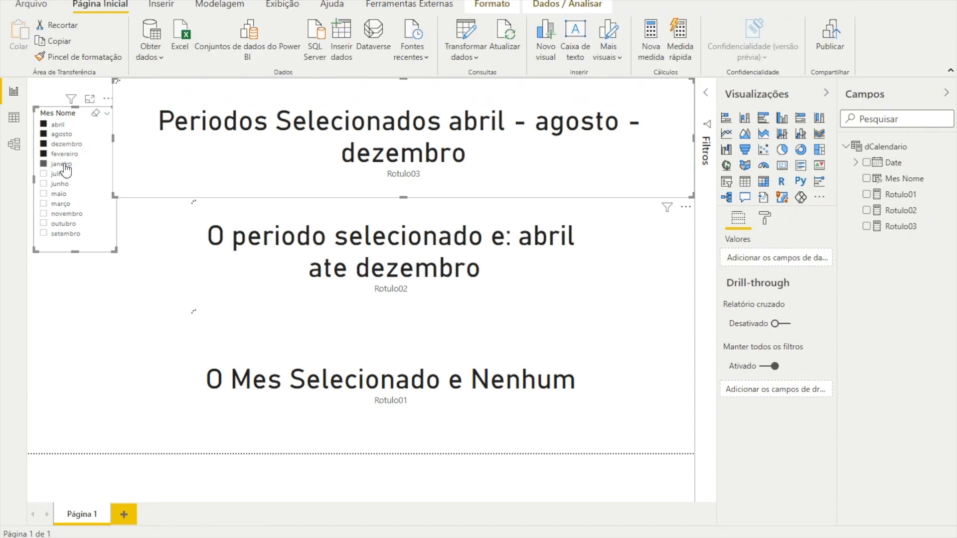
left_click(61, 174)
left_click(57, 184)
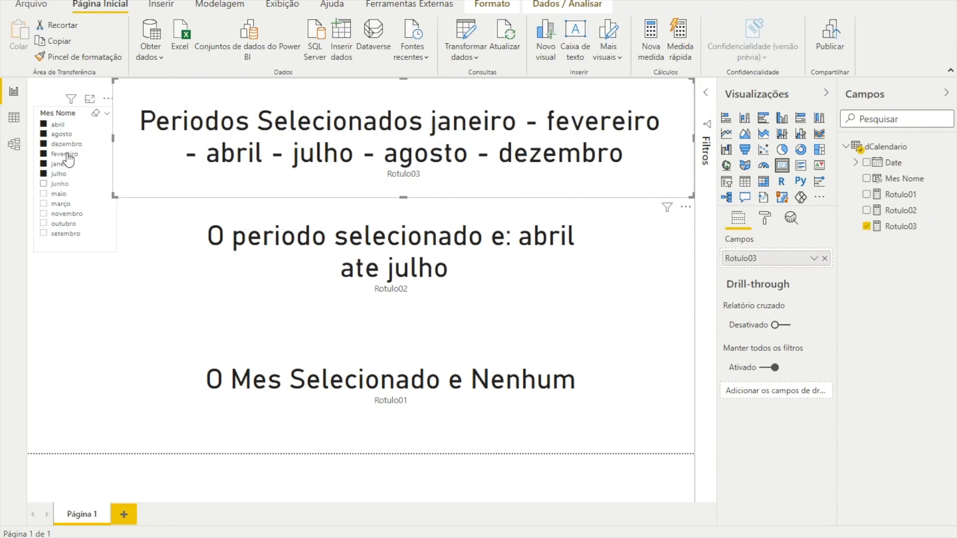
left_click(95, 115)
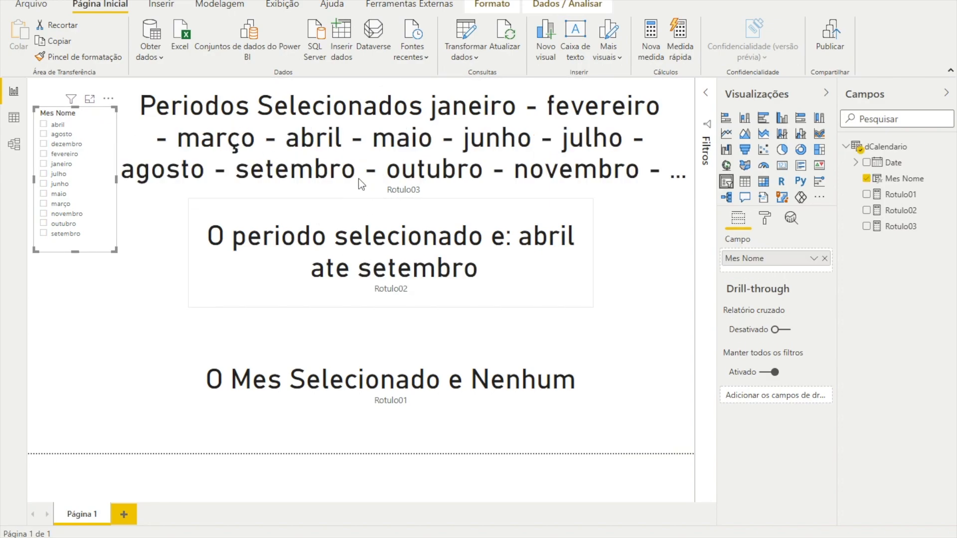
- Pull in the Rotulo03 card's left edge to line up with the Rotulo02 card, trim its right edge slightly and deselect all visuals
left_click(127, 138)
left_click_drag(114, 138, 188, 143)
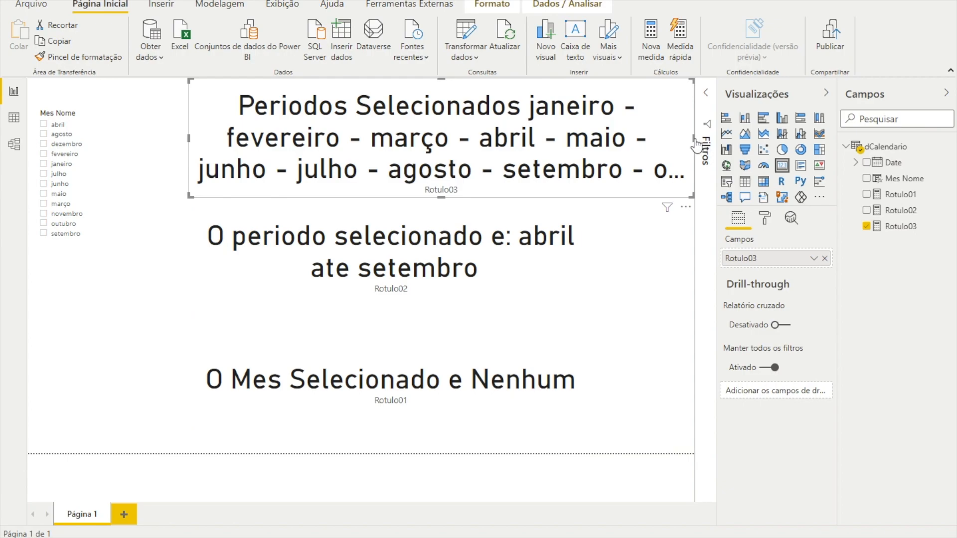
left_click_drag(693, 142, 681, 162)
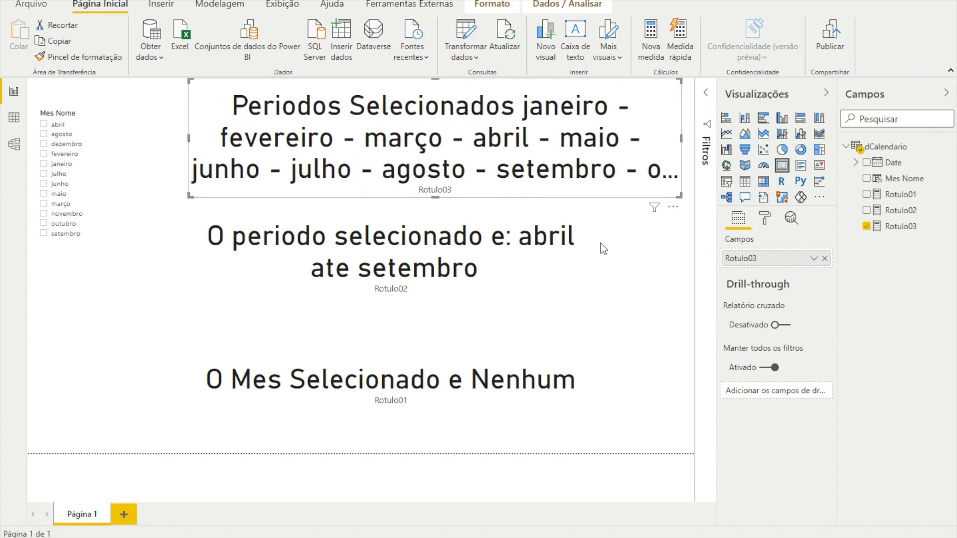
left_click(587, 249)
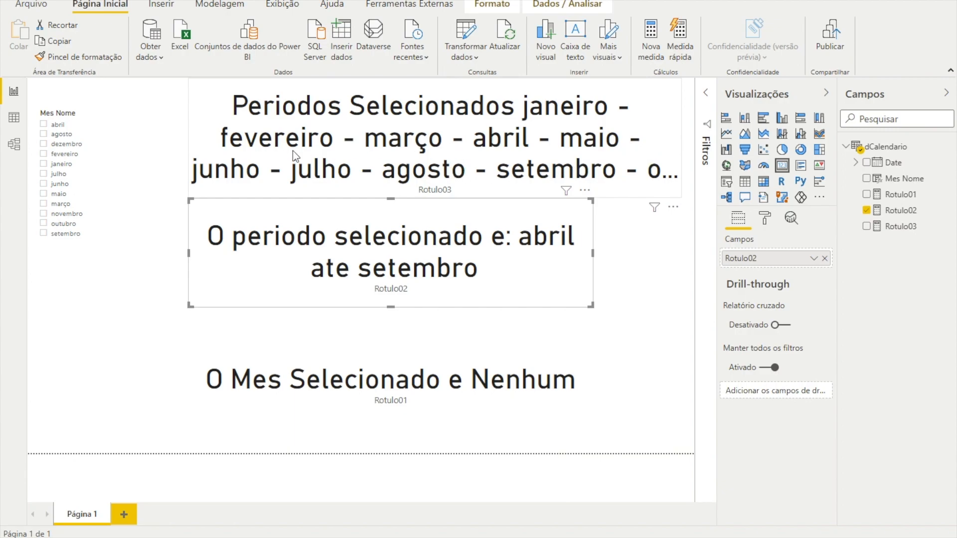
left_click(144, 288)
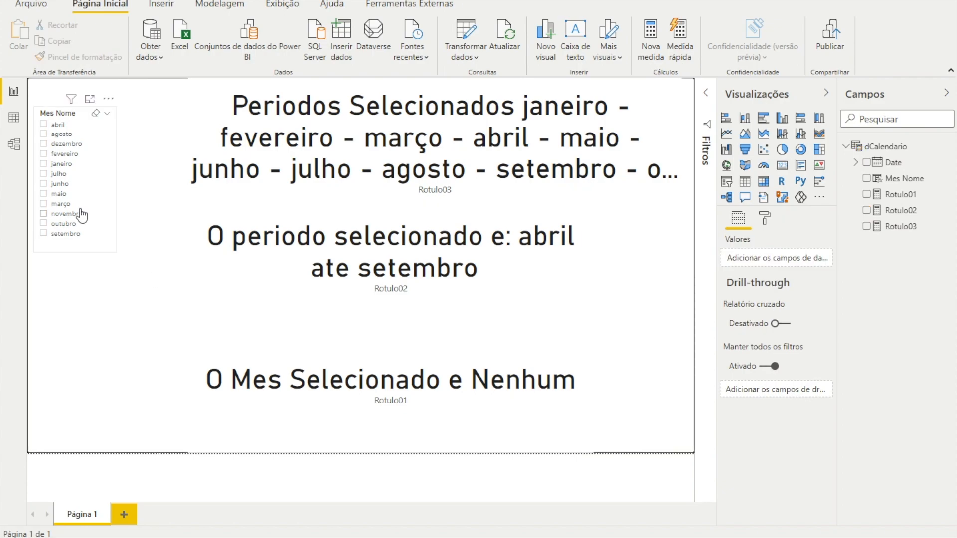
- Test the labels by selecting dezembro, fevereiro and janeiro in the month slicer, and reduce the selection to fevereiro only
left_click(67, 145)
left_click(69, 154)
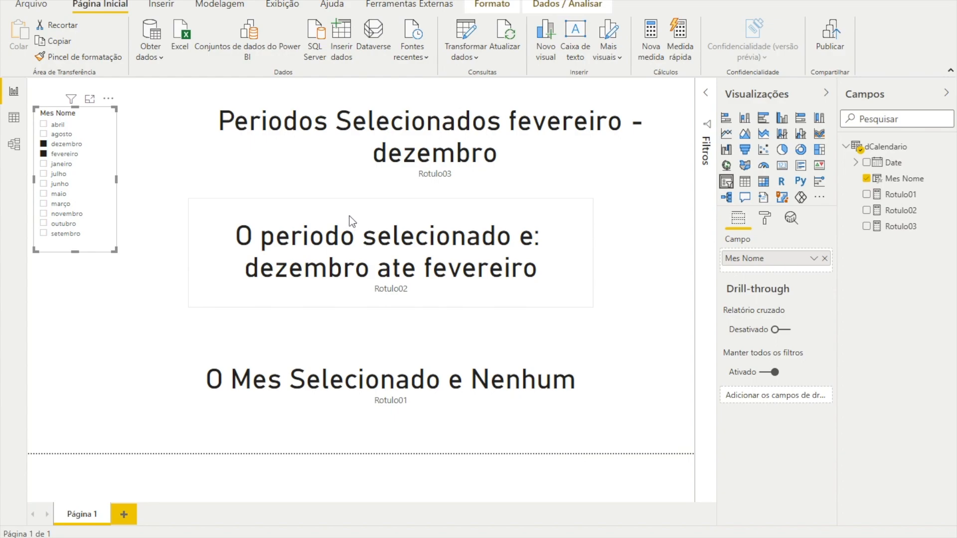
left_click(52, 171)
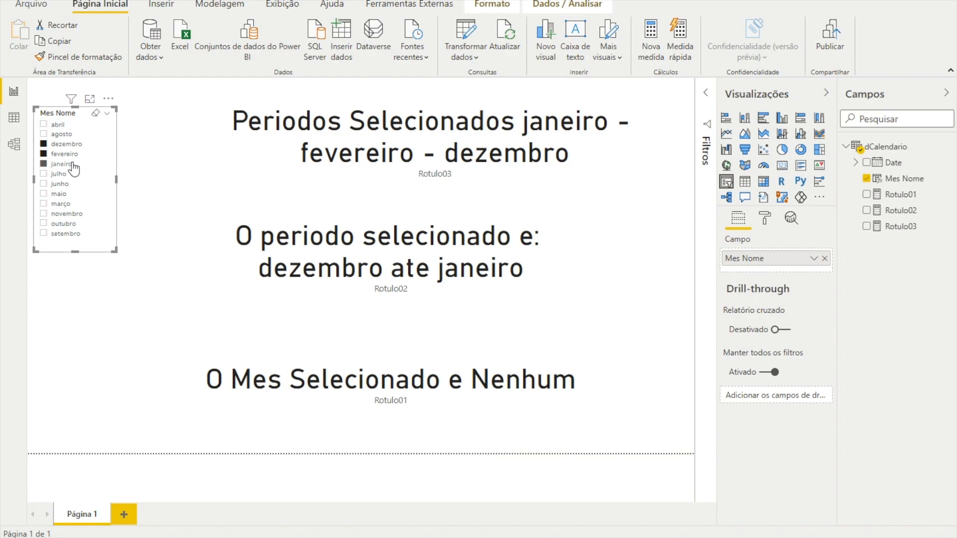
left_click(69, 147)
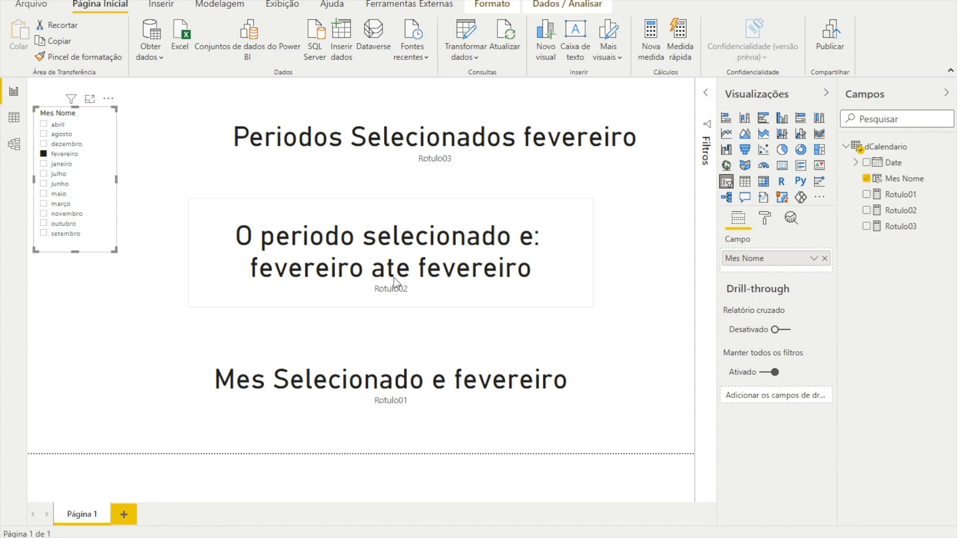
- Widen the Rotulo02 card so its right edge lines up with the Rotulo03 card
left_click(484, 223)
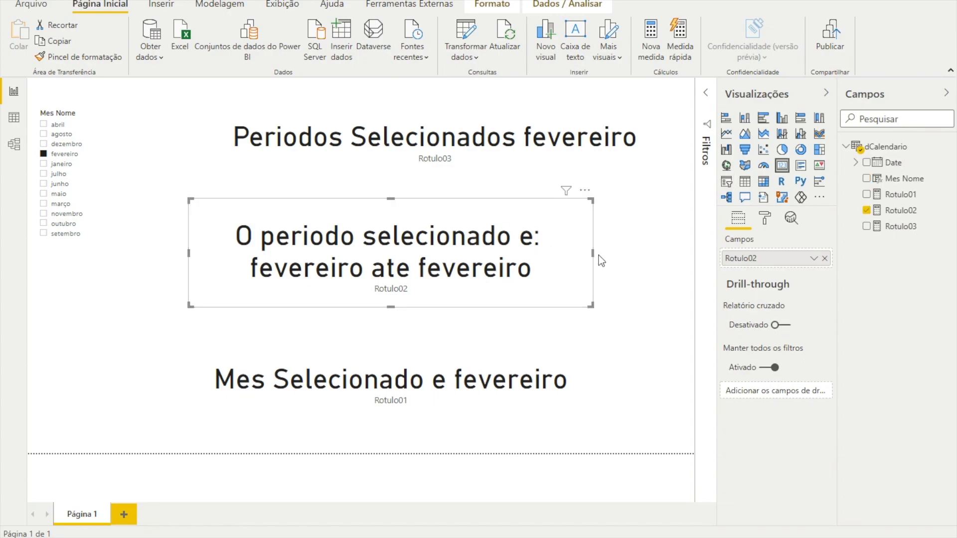
left_click_drag(593, 254, 683, 255)
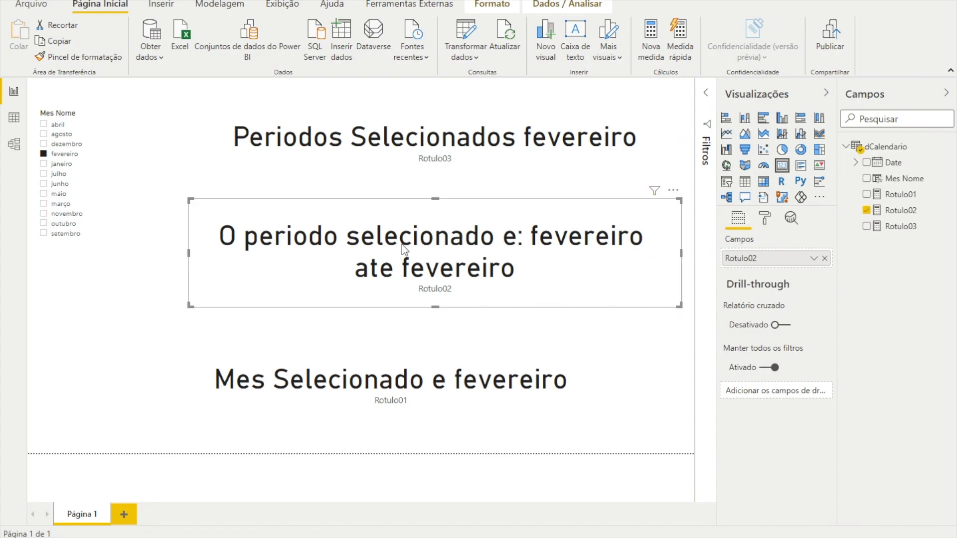
- In the Rotulo02 measure, start an IF before the returned period text, with vMin = vMax as its logical test
left_click(912, 217)
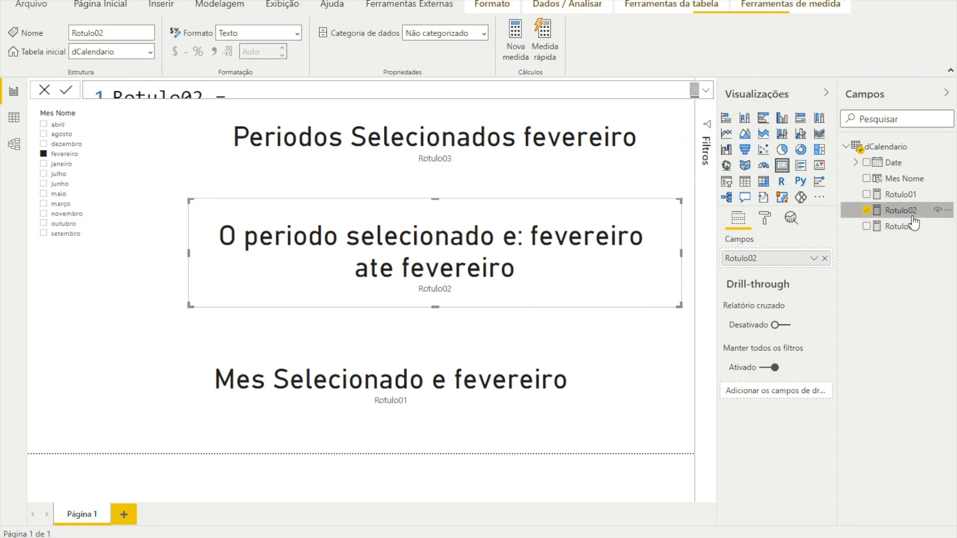
left_click(709, 90)
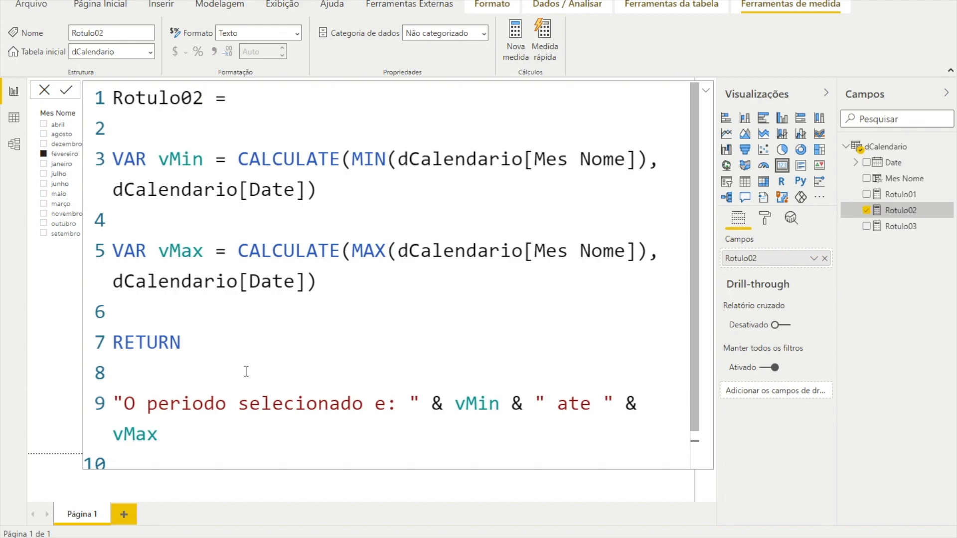
scroll(255, 350, "down", 1)
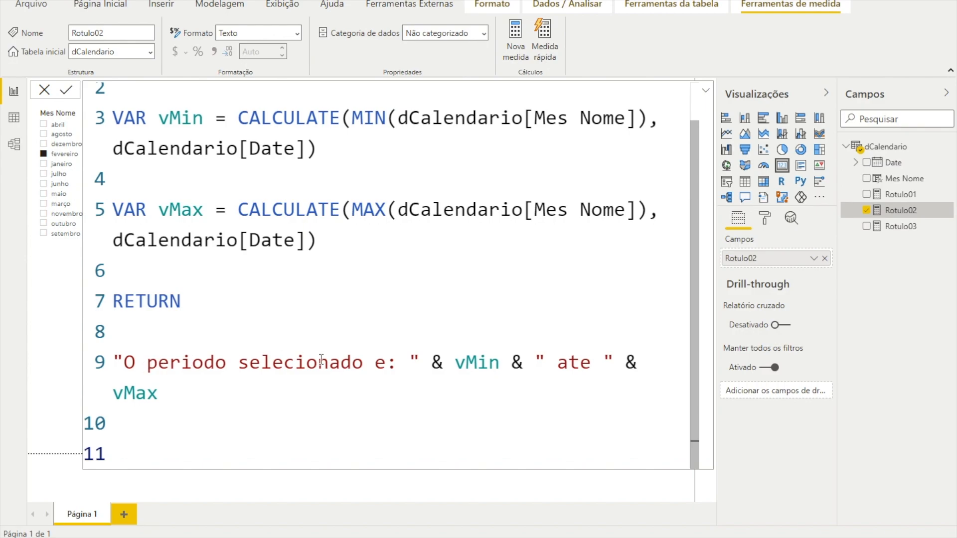
left_click(119, 359)
type("IF(")
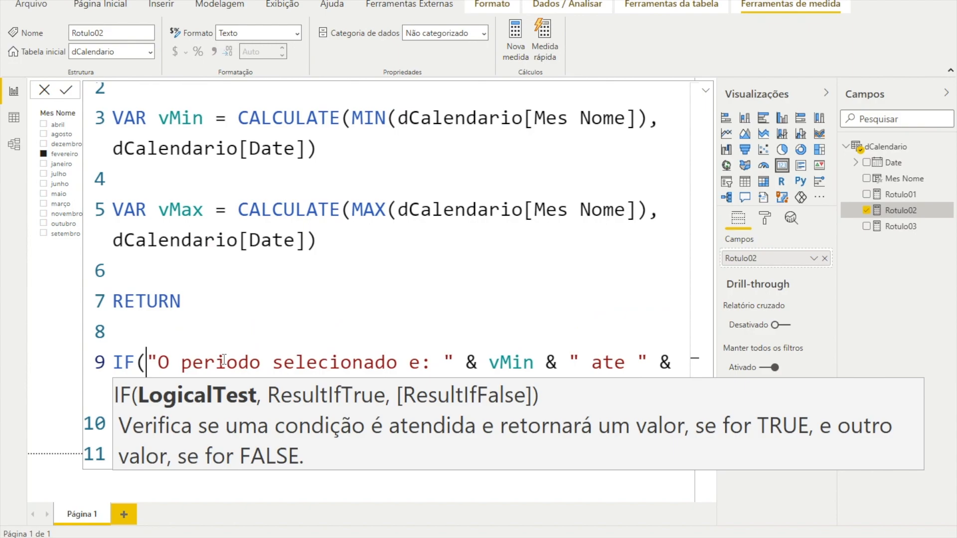
type("vmi")
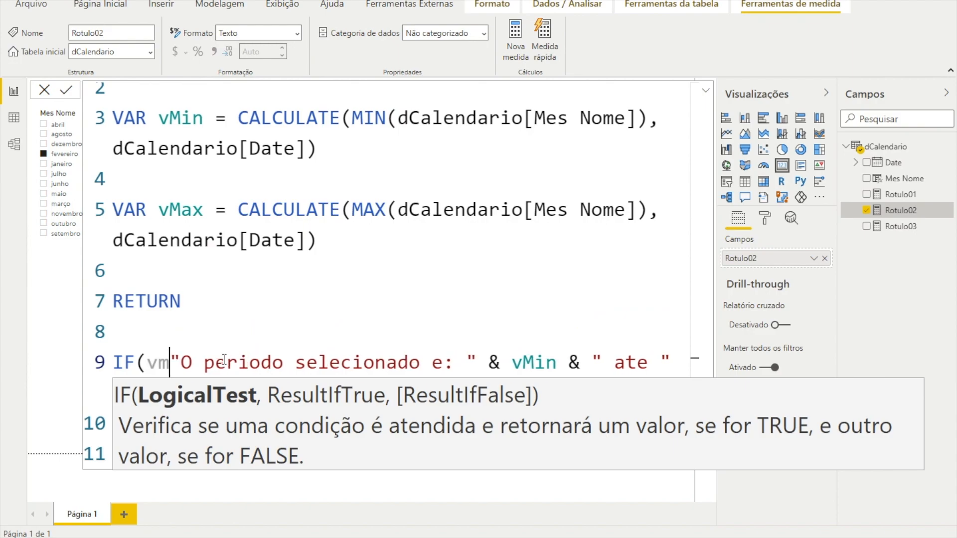
key("Tab")
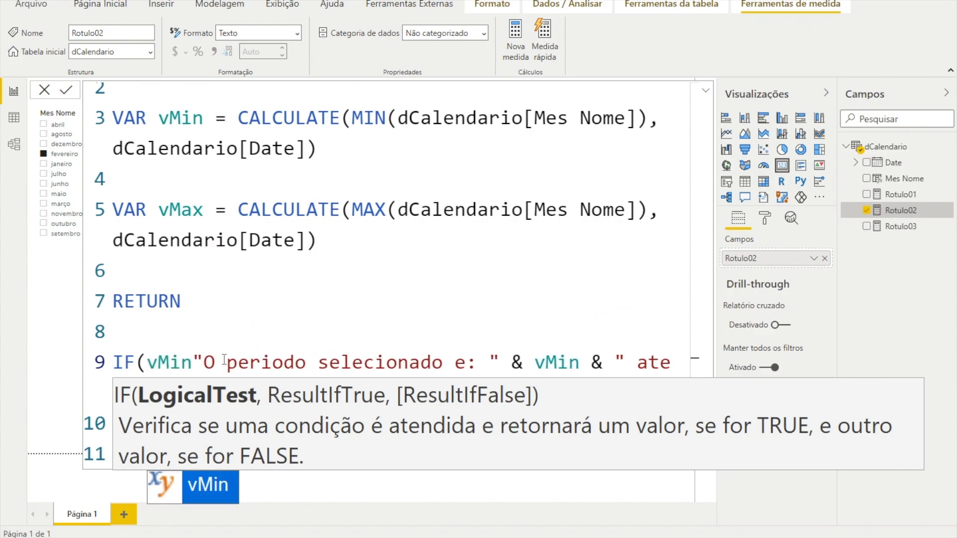
type("= vma")
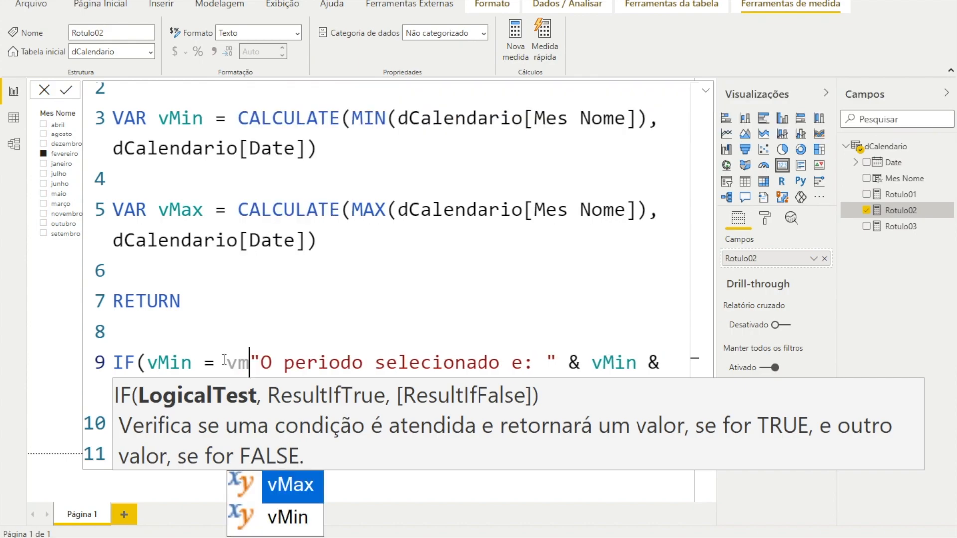
key("Tab")
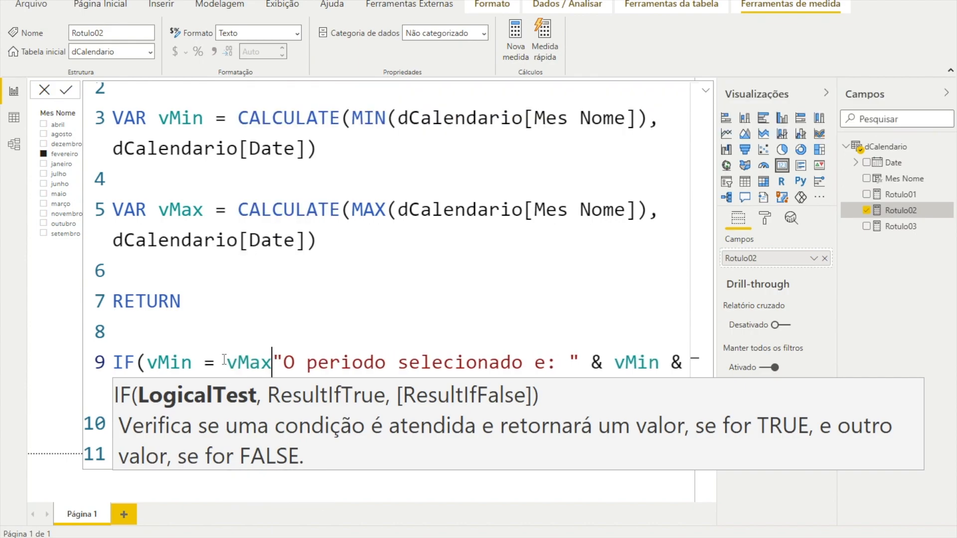
- Make SELECTEDVALUE(dCalendario[Mes Nome]) the IF's true result, separated by a comma from the period text as the false result
type(",selectedv")
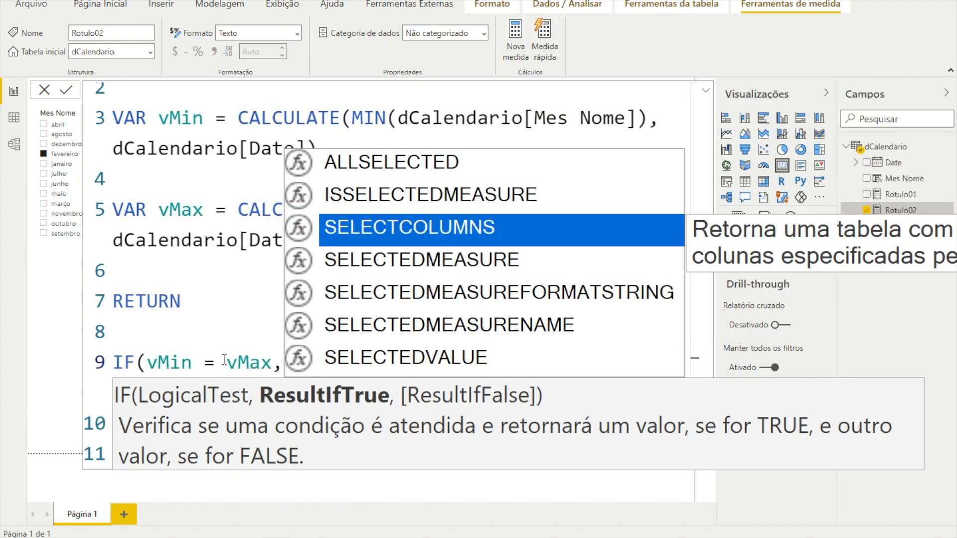
key("Tab")
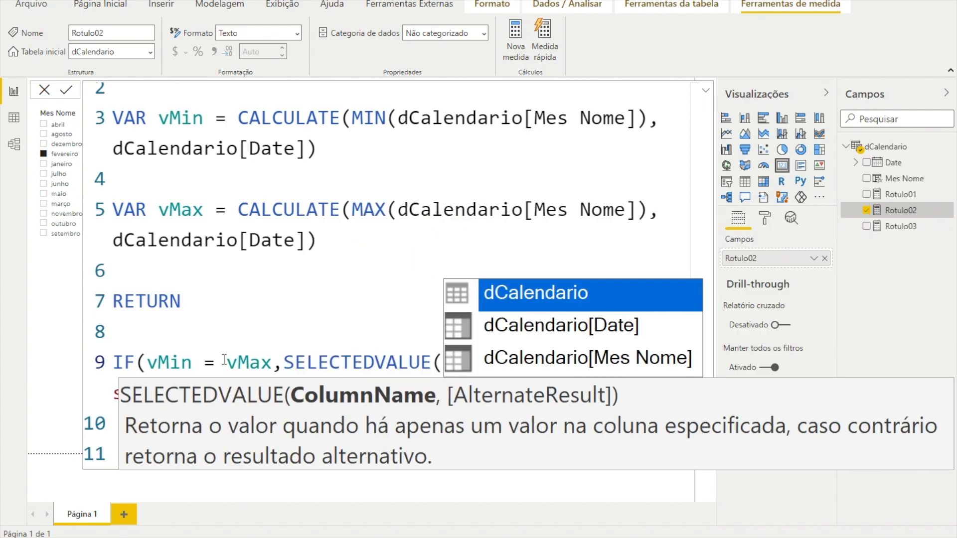
key("Down")
key("Down")
key("Tab")
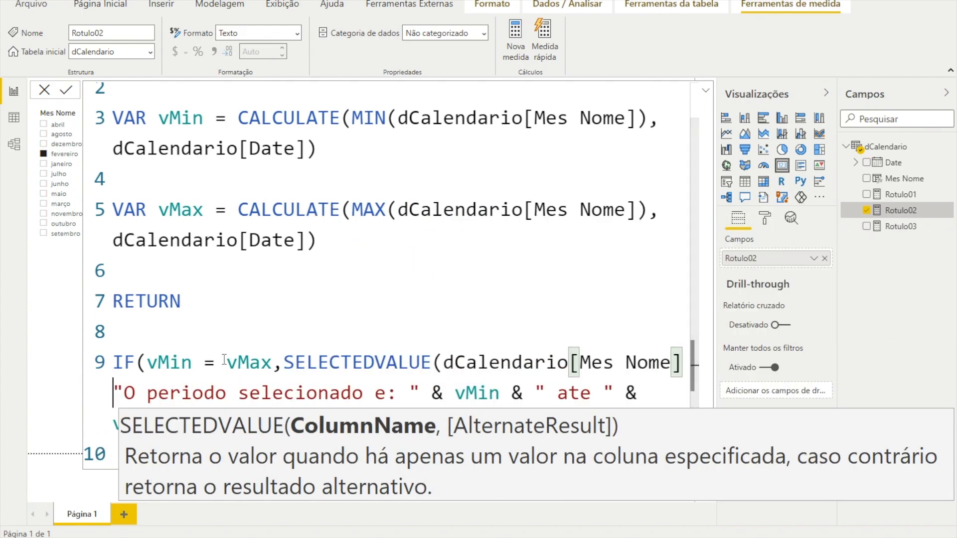
type(")")
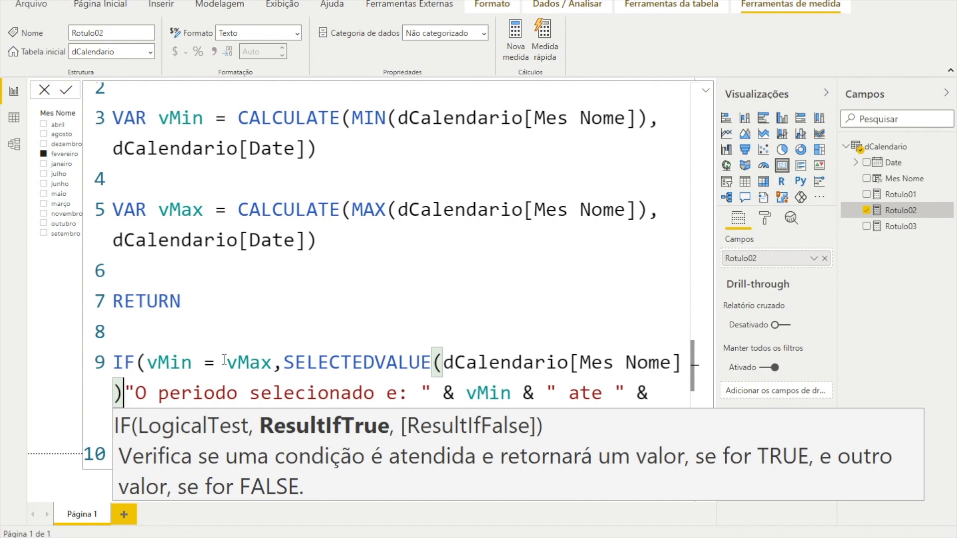
type(",")
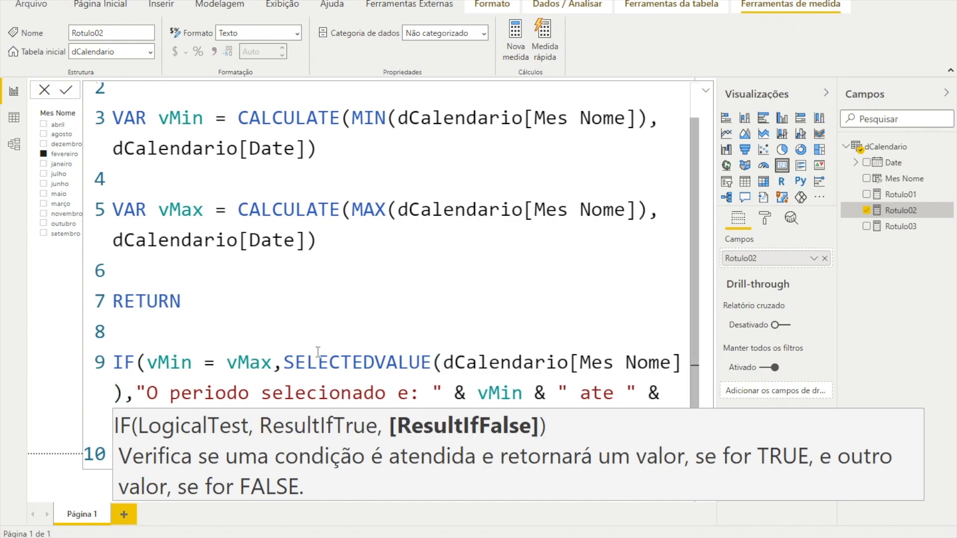
- Close the IF function after the final vMax of the period text
scroll(347, 312, "up", 1)
left_click_drag(195, 461, 291, 435)
left_click(199, 391)
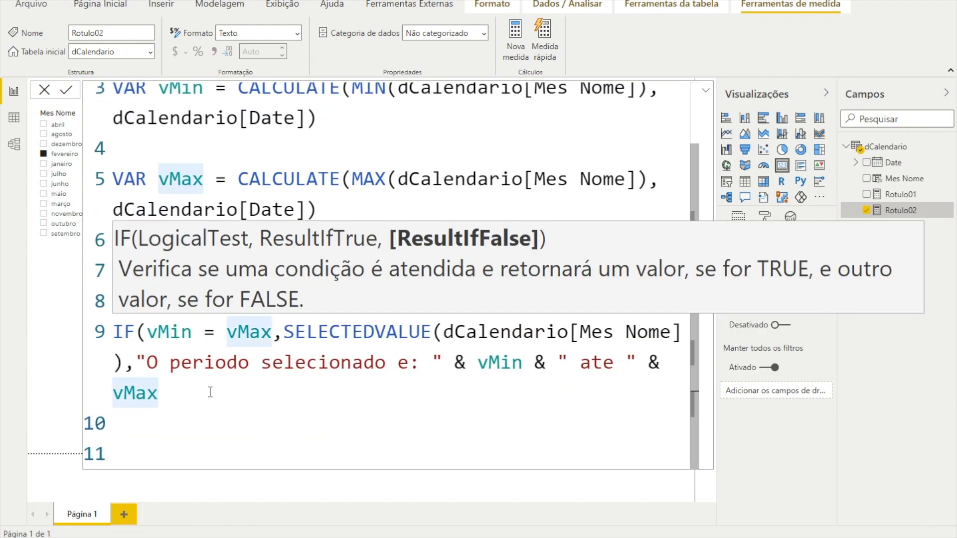
type(")")
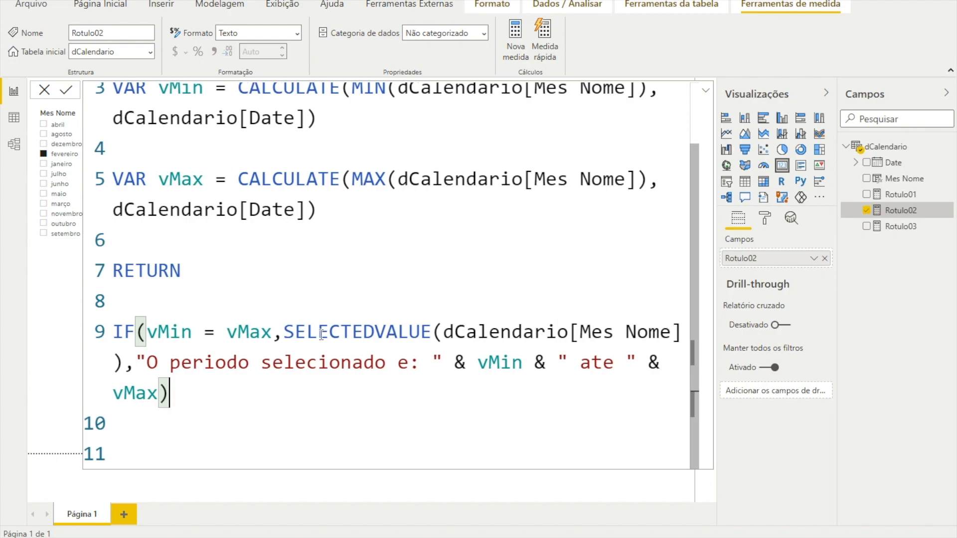
- Prefix SELECTEDVALUE in the IF's true result with the text "O mes selecionado e " joined by &
left_click(287, 332)
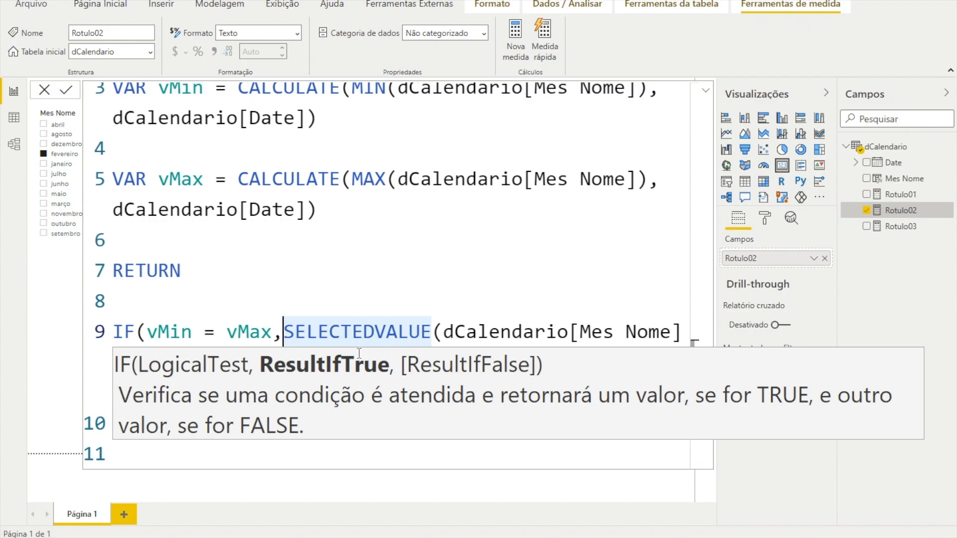
type("\"")
type("O mes seleci")
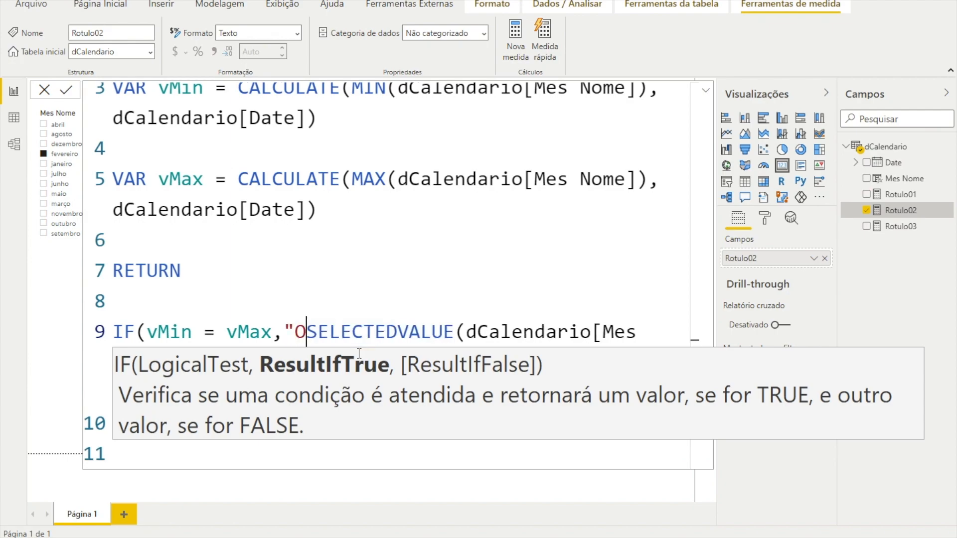
type("onado e")
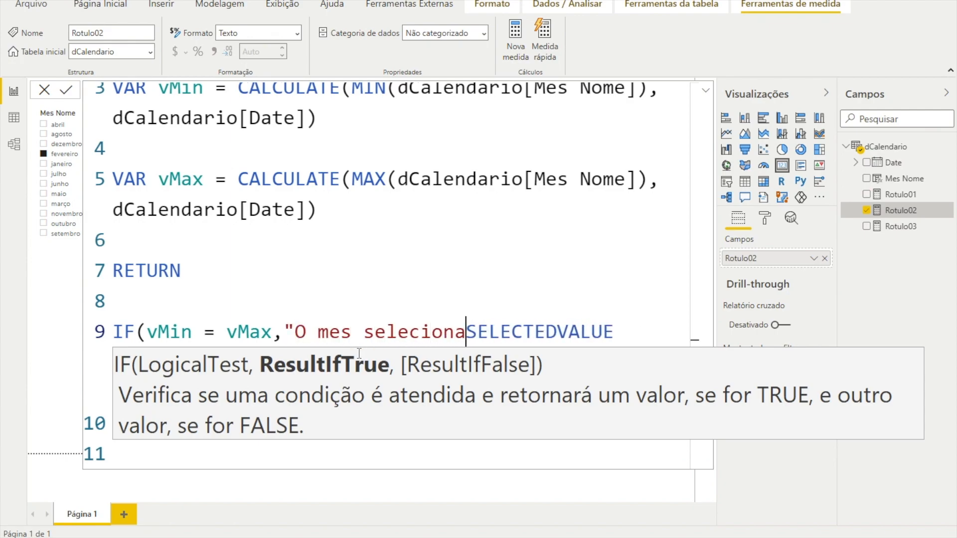
type(" \" &")
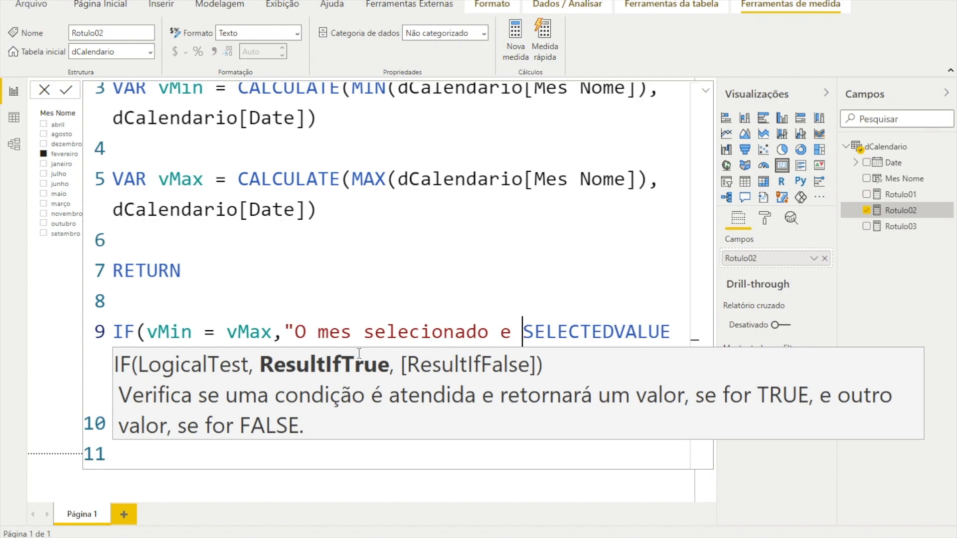
key("shift+Return")
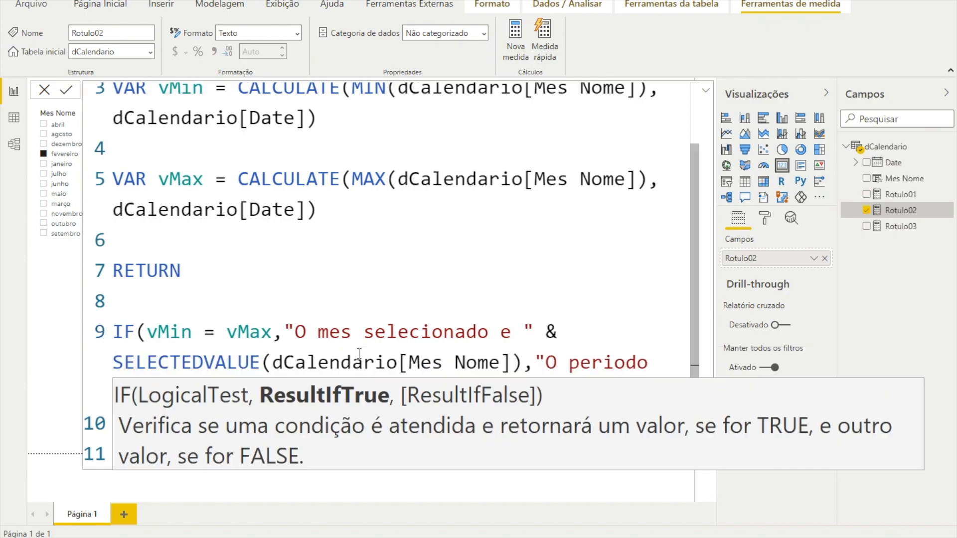
- Break the line after the IF's opening parenthesis so the vMin = vMax test sits on its own indented line
scroll(552, 289, "up", 2)
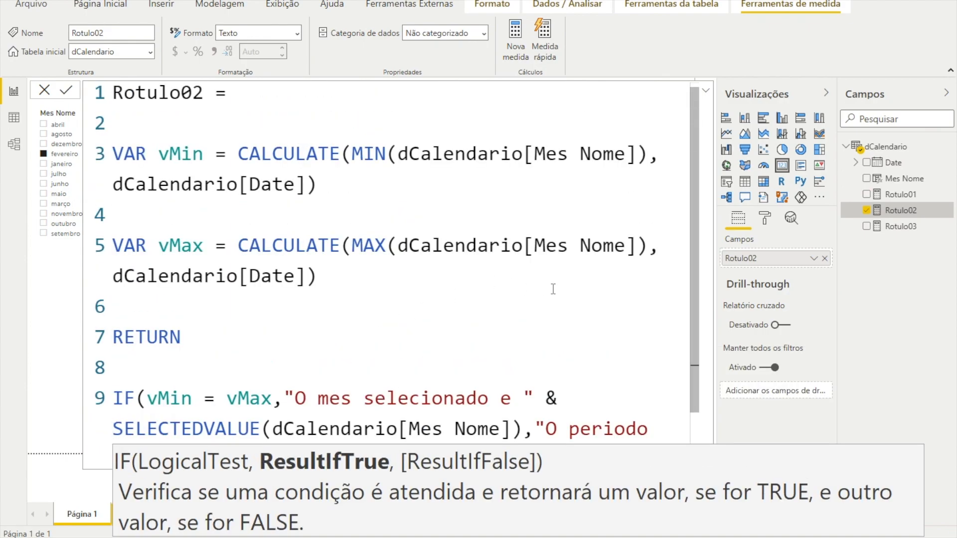
scroll(553, 289, "down", 2)
double_click(590, 361)
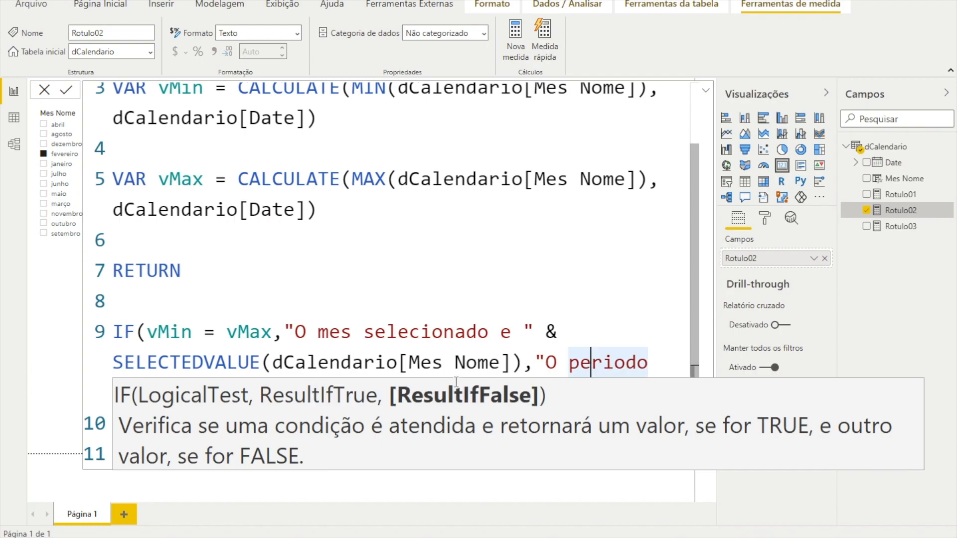
left_click(657, 371)
left_click(613, 393)
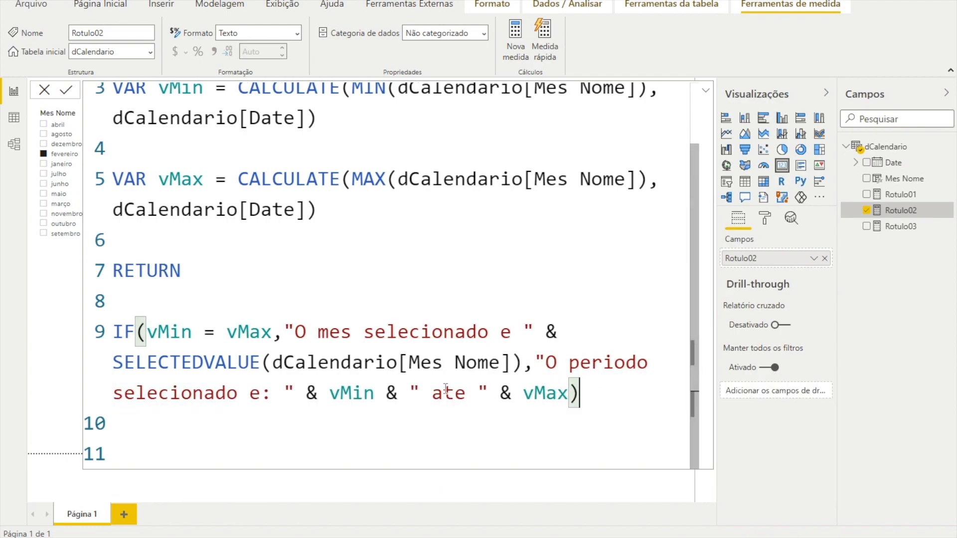
left_click(147, 332)
key("shift+Return")
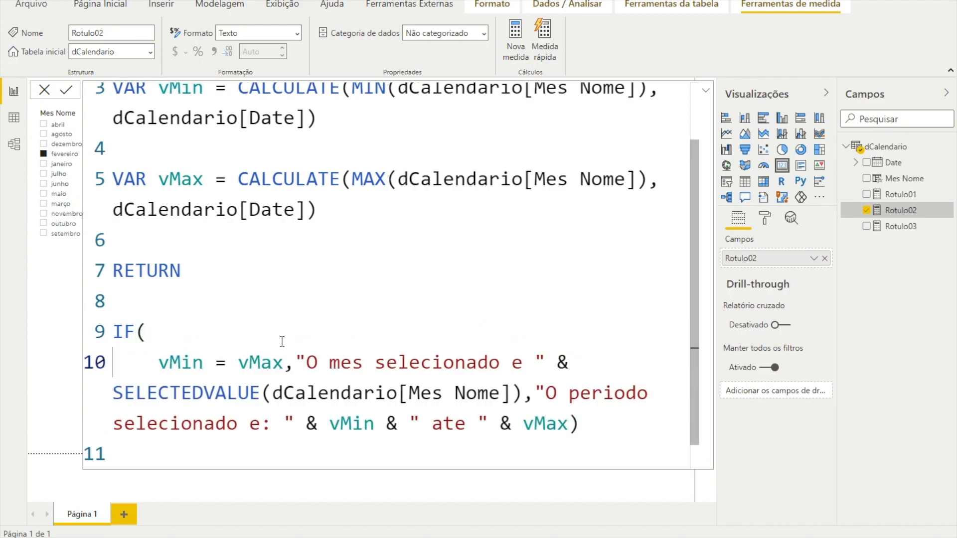
- Put the "O mes selecionado e " result on its own indented line below the vMin = vMax test
key("Down")
key("Right")
key("Right")
key("Right")
key("Right")
key("Right")
key("Right")
key("Right")
key("Right")
key("Right")
key("Up")
key("Up")
key("Right")
key("Down")
key("Up")
key("Right")
key("Right")
key("Right")
key("Right")
key("Right")
key("Right")
key("Right")
key("Right")
key("Right")
key("Right")
key("Right")
key("Right")
key("Right")
key("Right")
key("Right")
key("Right")
key("shift+Return")
key("Up")
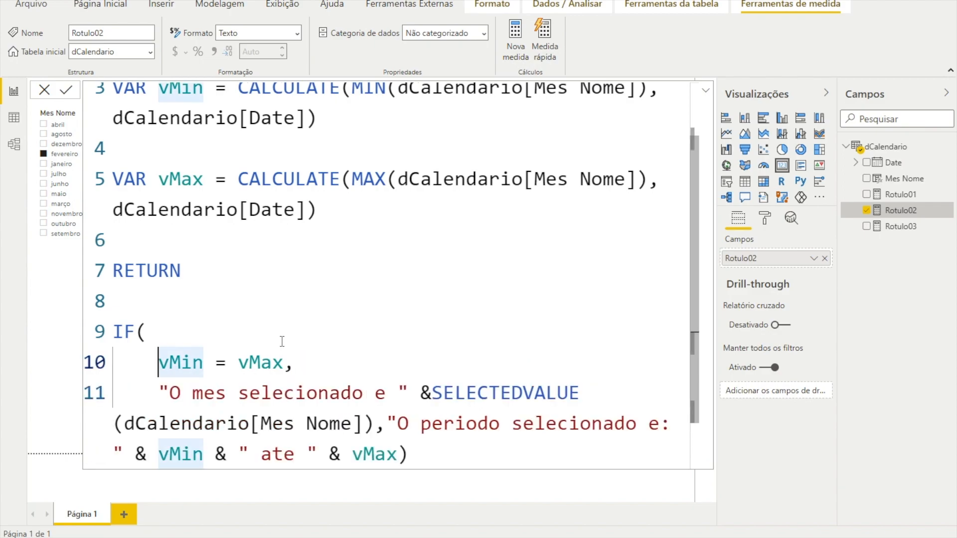
key("Down")
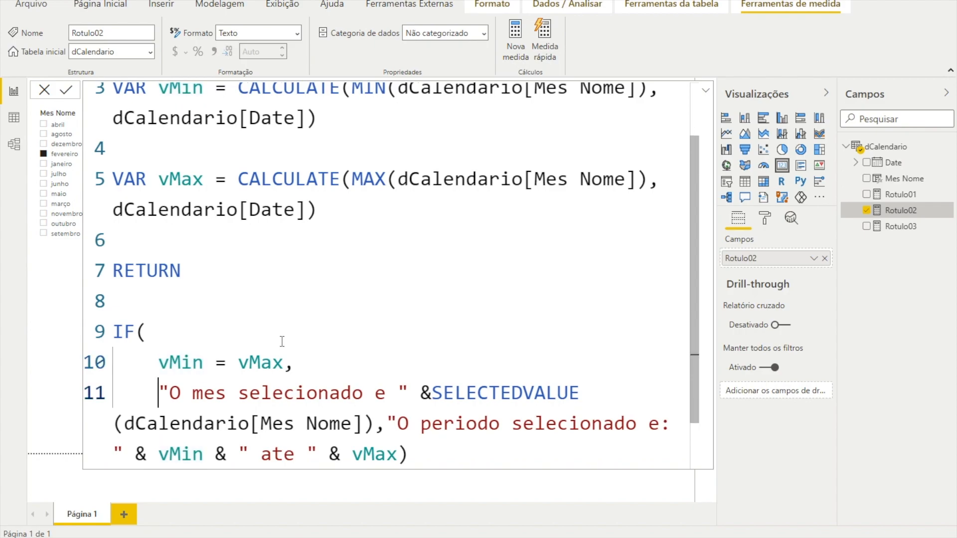
- Put the "O periodo selecionado e: " result on its own indented line after the SELECTEDVALUE argument
scroll(279, 349, "up", 2)
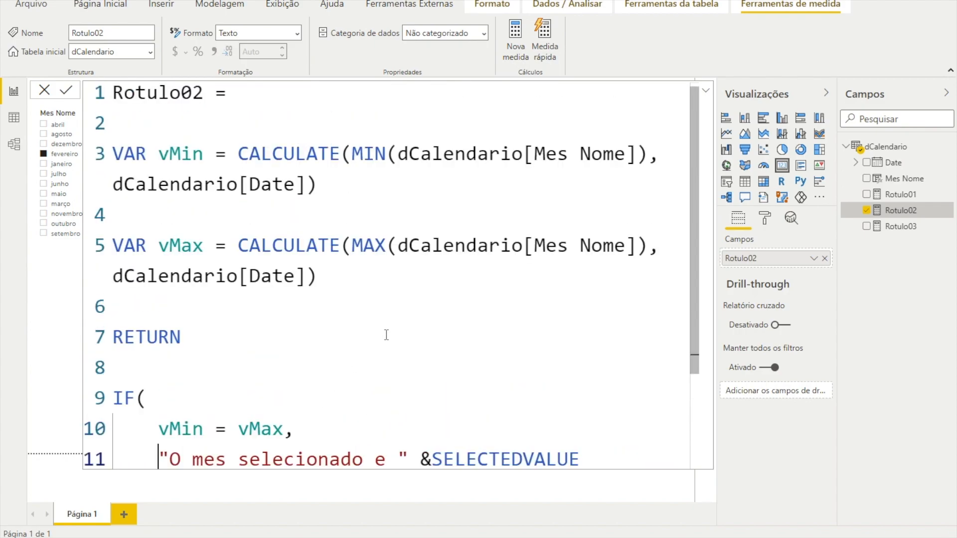
scroll(386, 329, "down", 3)
left_click(386, 362)
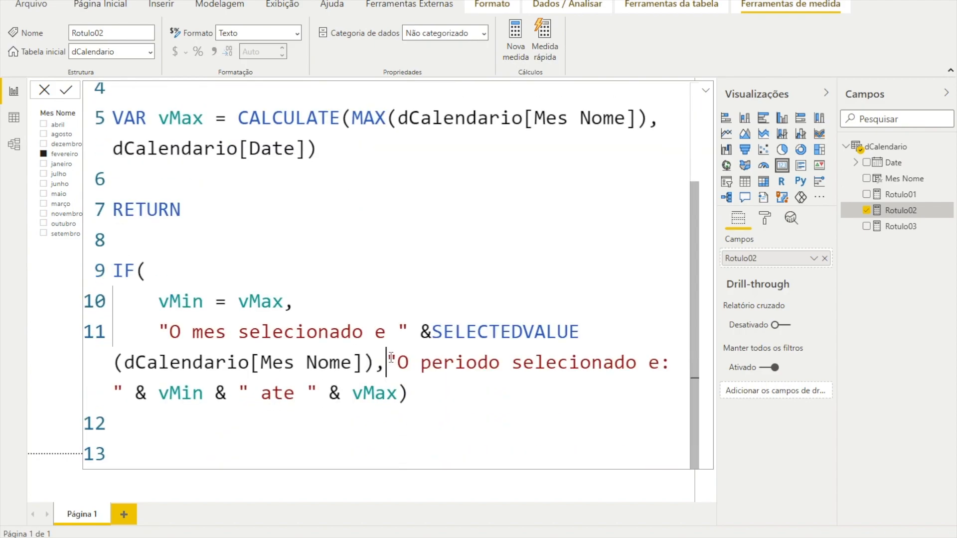
key("shift+Return")
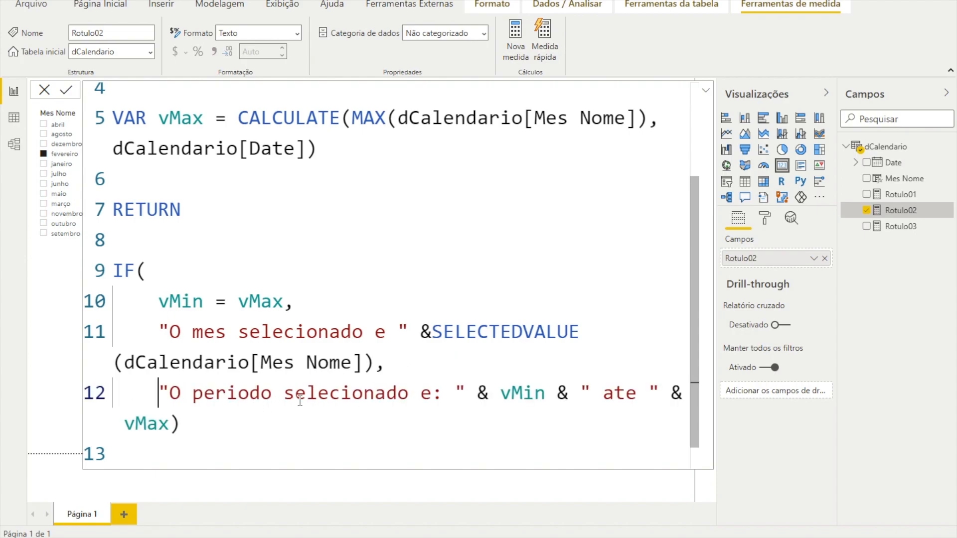
- Put the IF's closing parenthesis on its own line below the "O periodo selecionado e: " result and collapse the formula editor
left_click(173, 424)
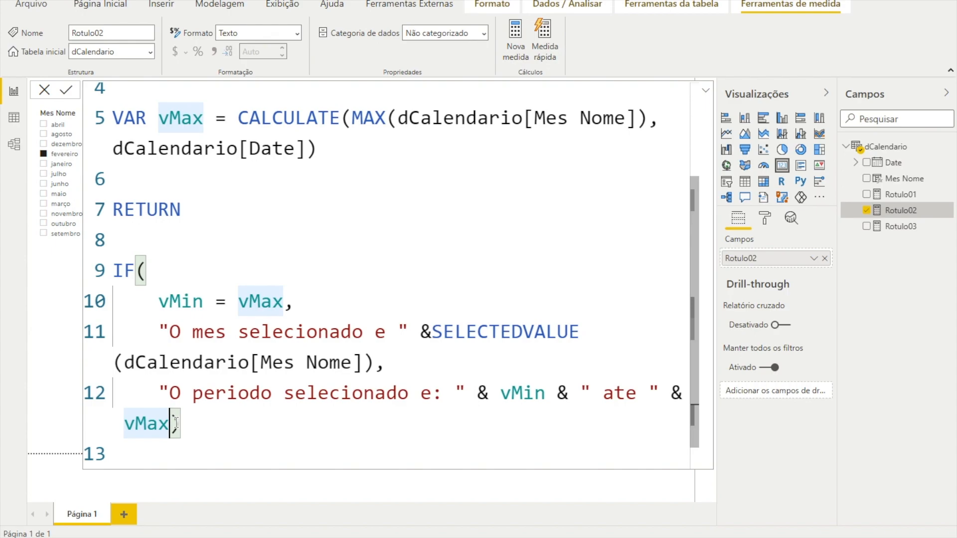
key("shift+Return")
key("BackSpace")
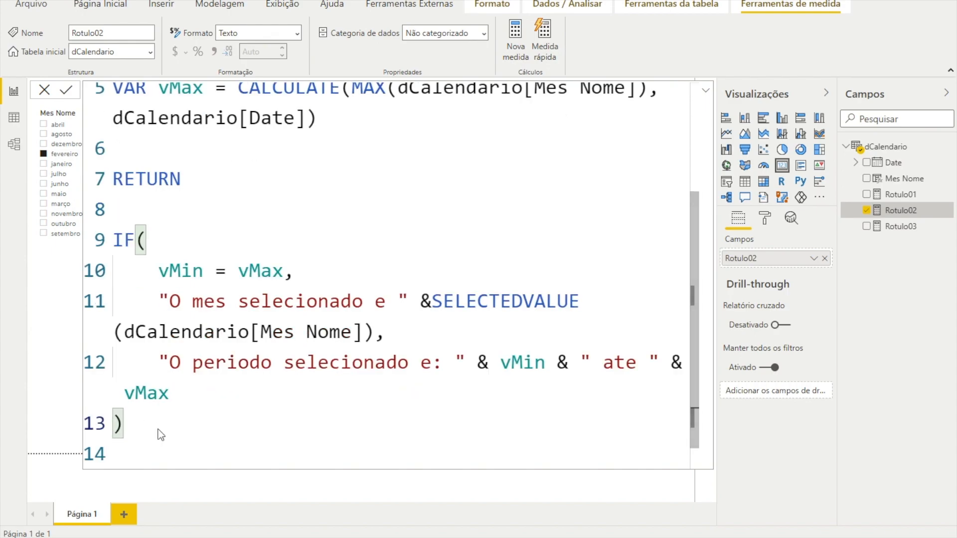
left_click(706, 96)
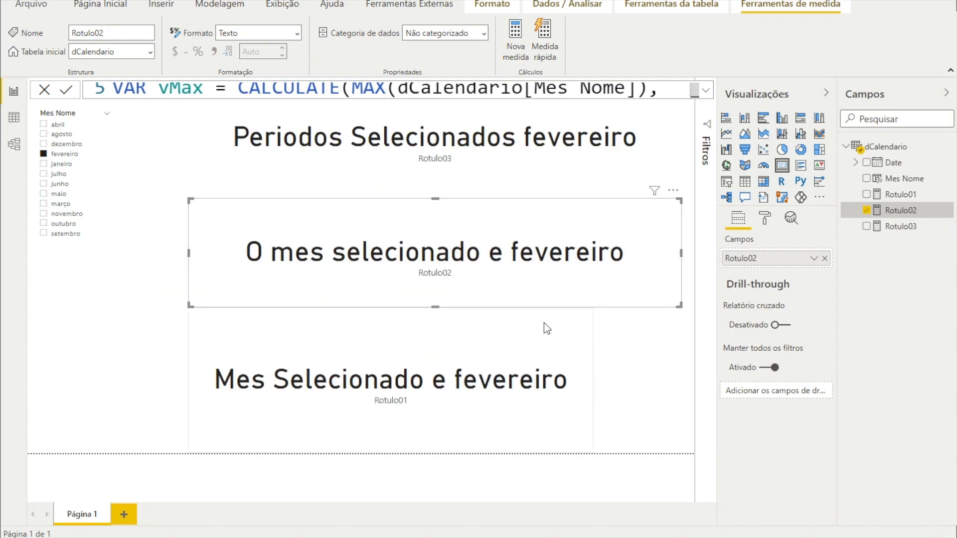
left_click(531, 326)
- Test the Rotulo02 card by filtering Mes Nome to janeiro alone, julho alone, and julho together with junho
left_click(495, 224)
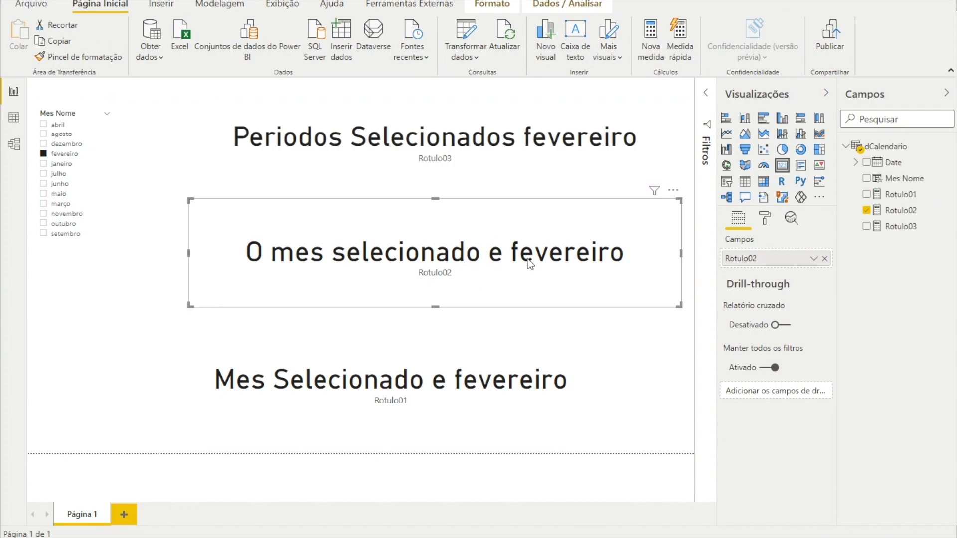
left_click(61, 163)
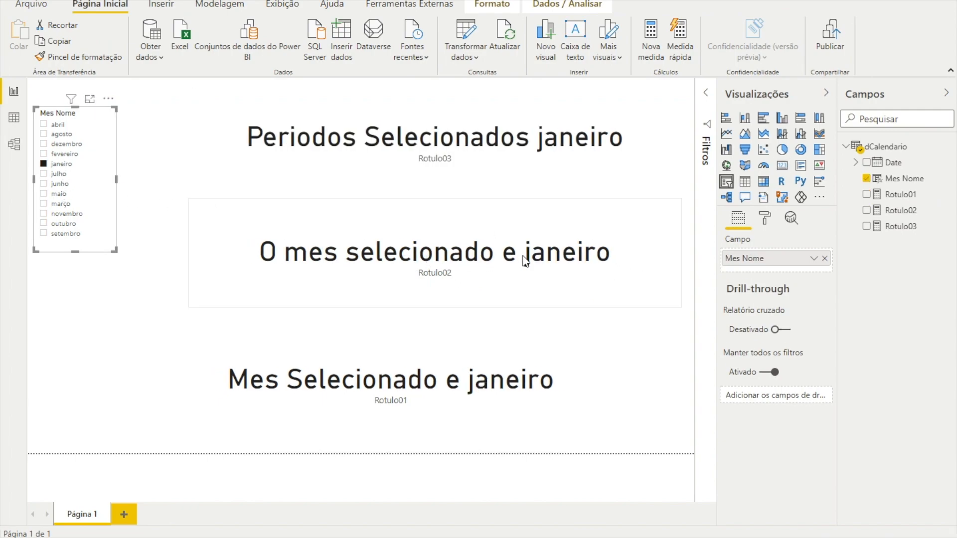
left_click(64, 174)
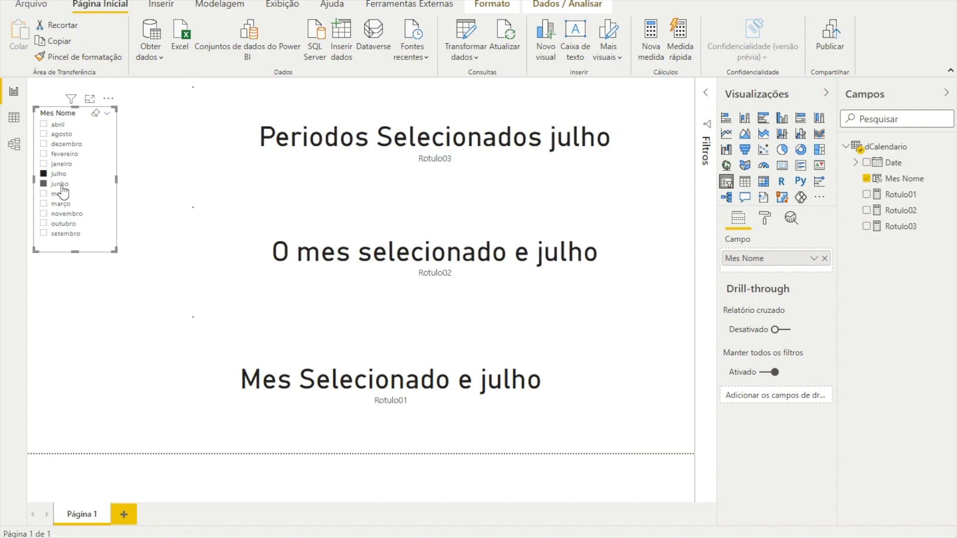
left_click(60, 184, "ctrl")
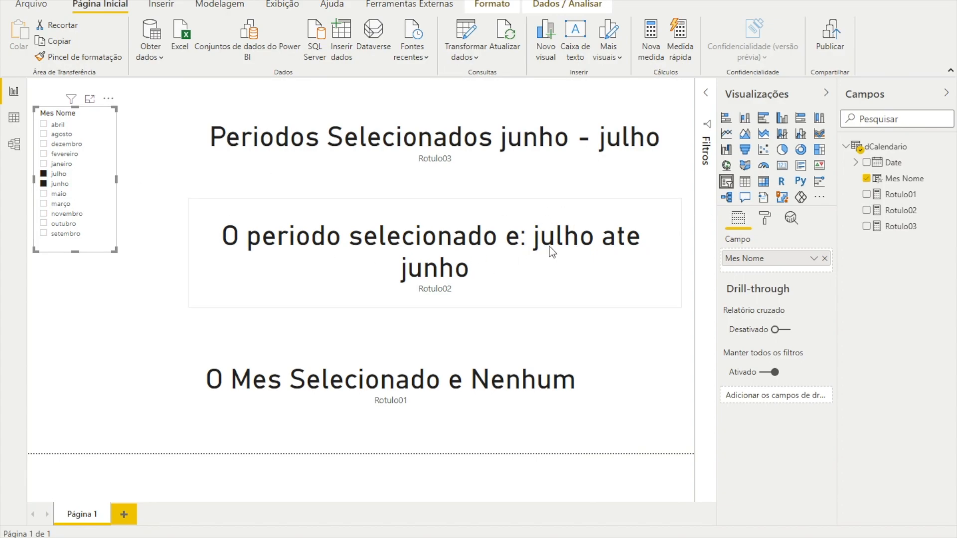
- Add maio to the julho and junho slicer selection and compare the text of the three cards
left_click(423, 106)
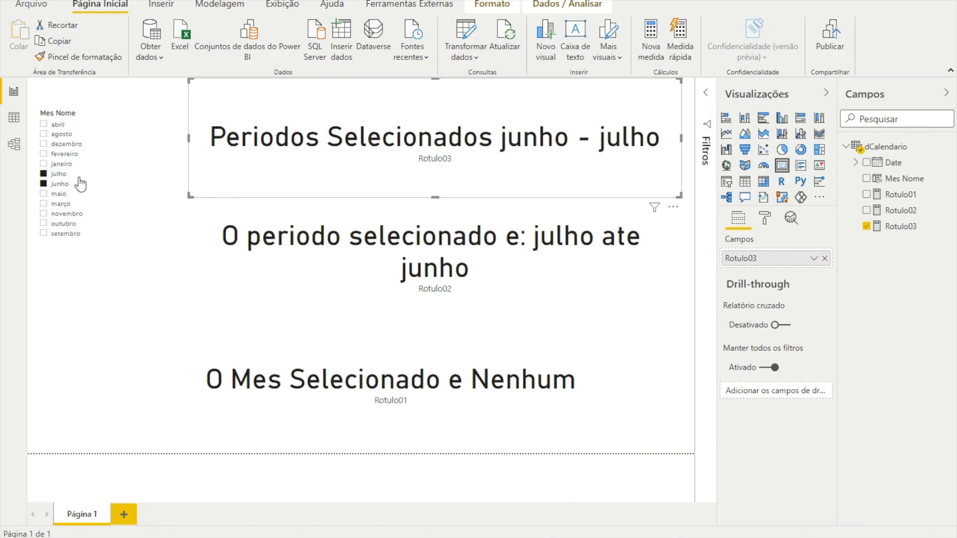
left_click(59, 196)
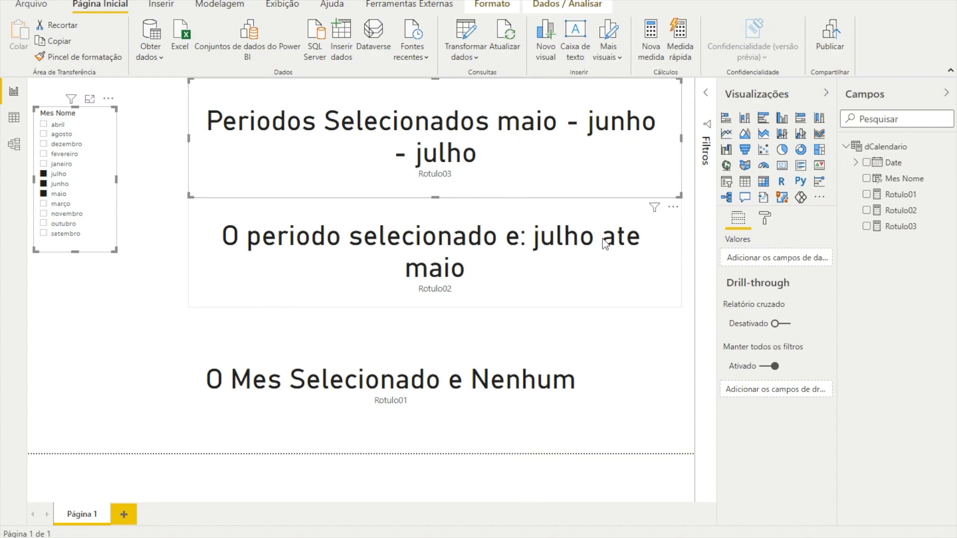
left_click(549, 251)
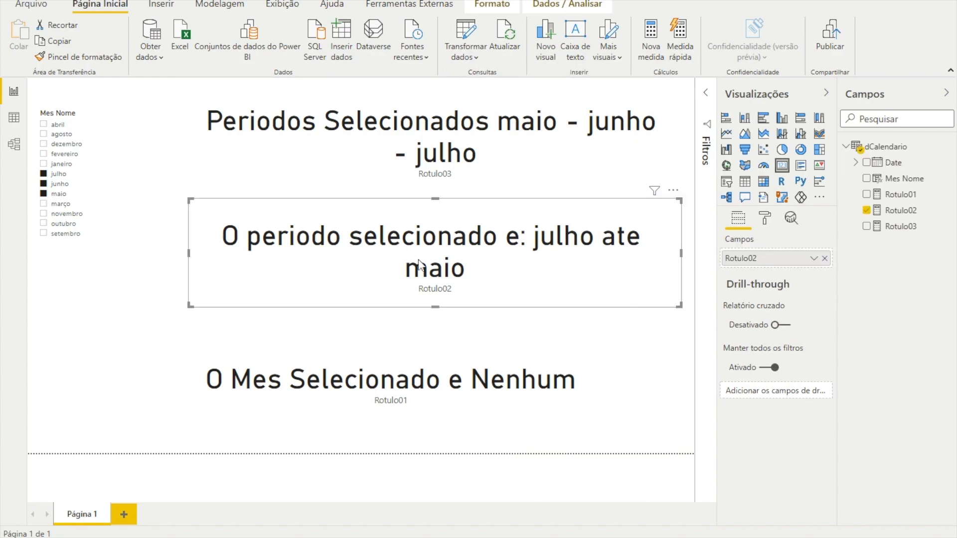
left_click(459, 351)
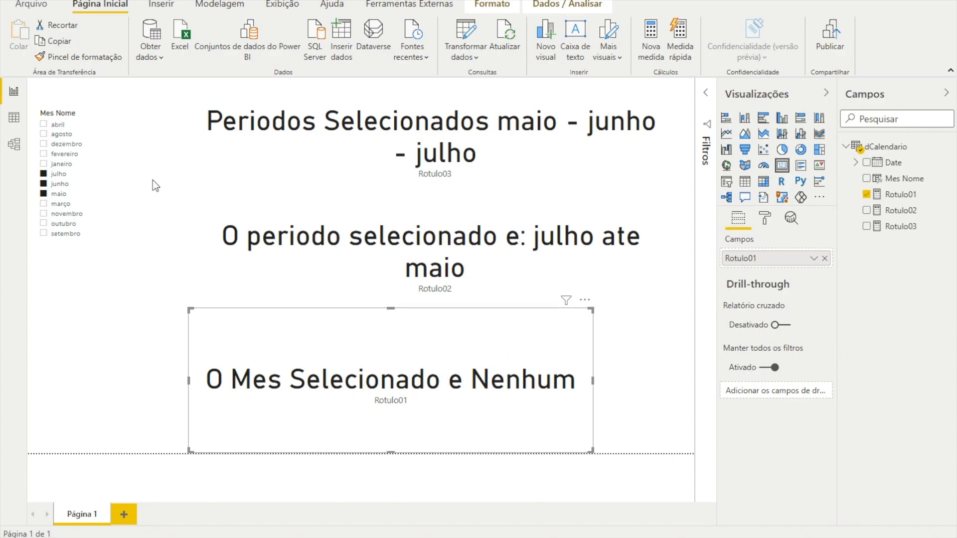
- Clear the Mes Nome slicer, test janeiro as the only month, and deselect it again
left_click(97, 114)
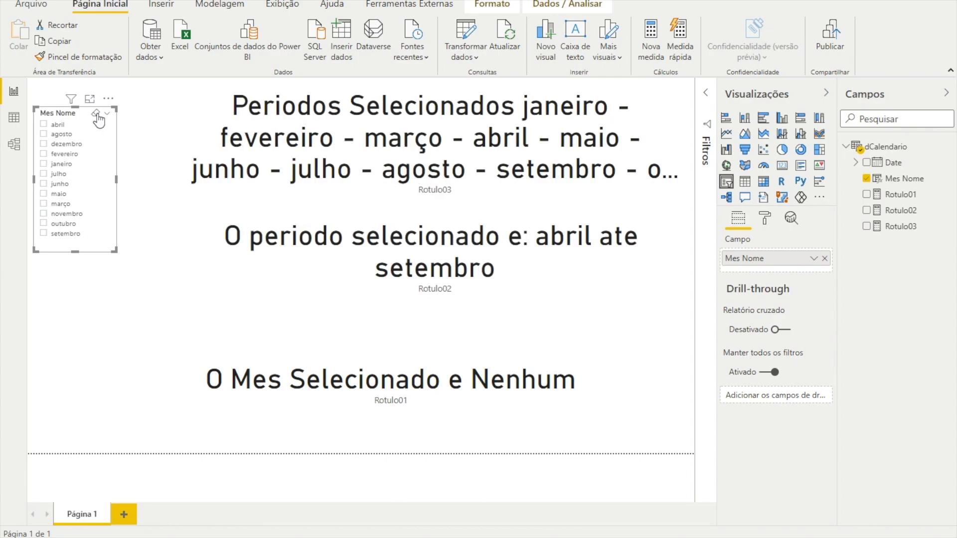
left_click(62, 165)
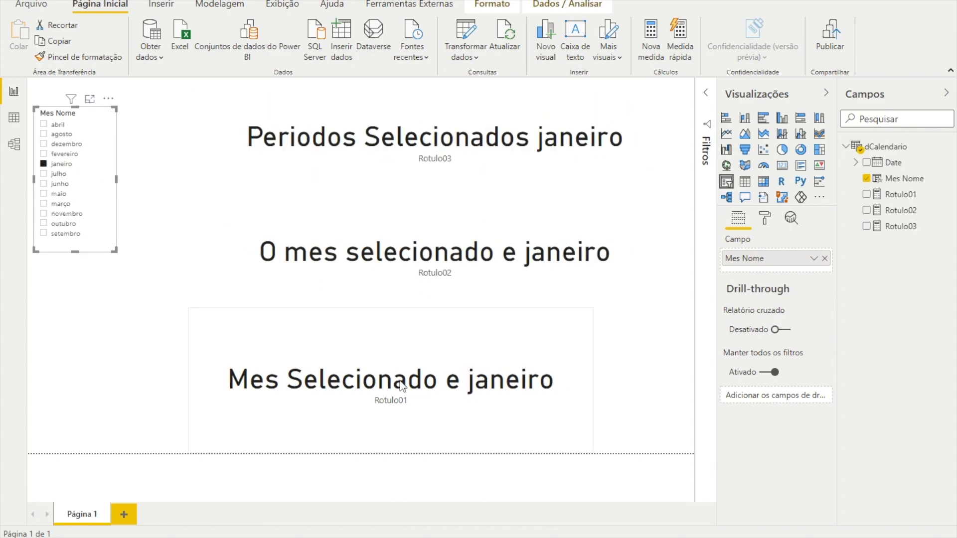
left_click(76, 168)
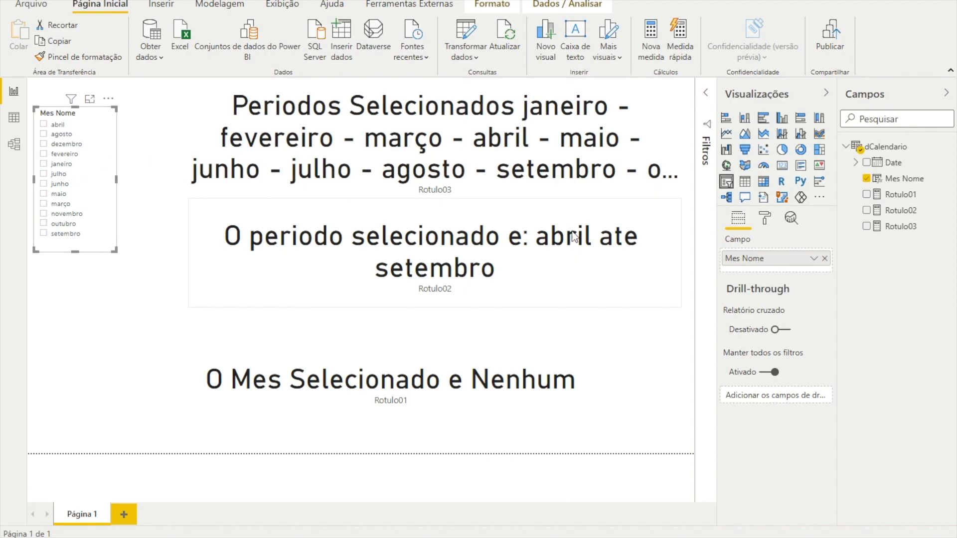
- Move the Rotulo02 card slightly down and check the Rotulo03 and Rotulo01 cards with no month selected
left_click(562, 219)
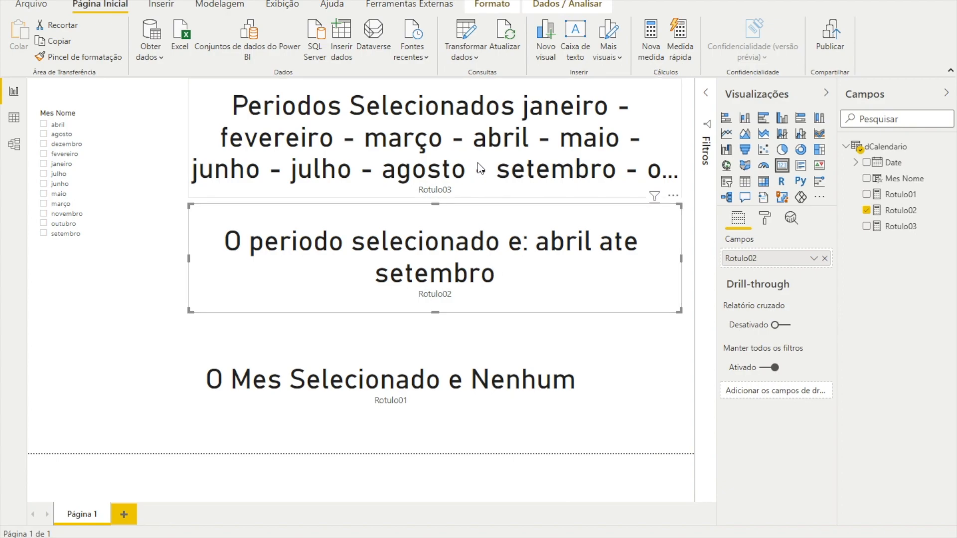
left_click(495, 97)
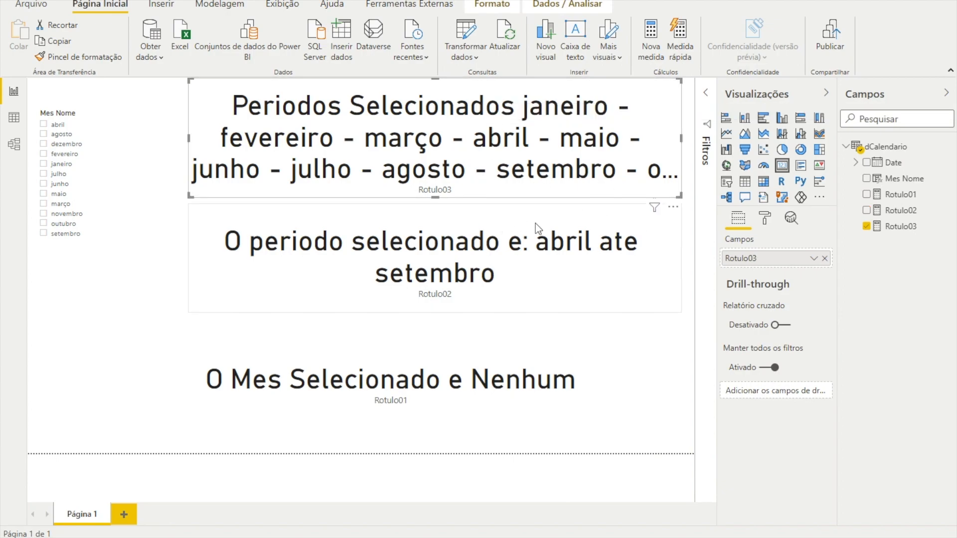
left_click(551, 339)
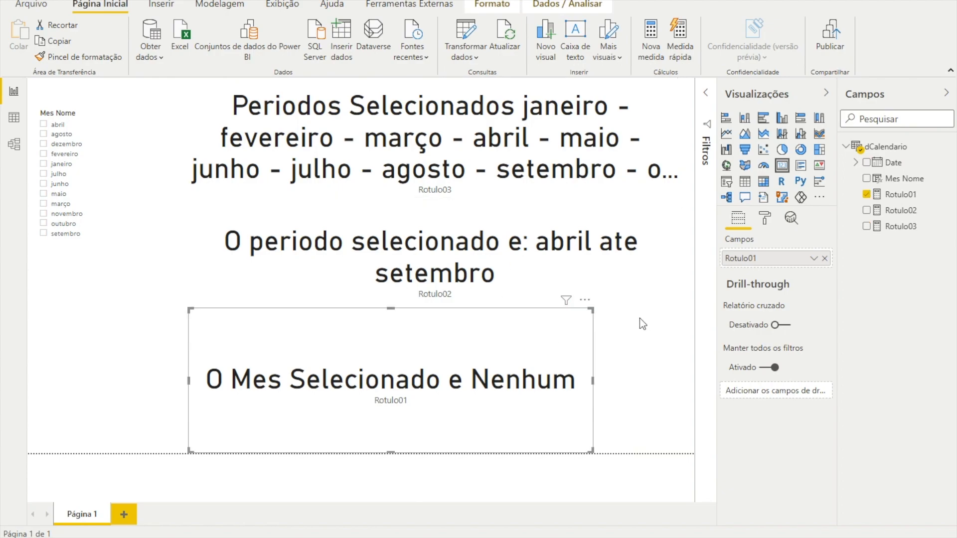
- Review the DAX formulas of the Rotulo01, Rotulo02 and Rotulo03 measures, and return to the report page with nothing selected
left_click(906, 198)
left_click(706, 93)
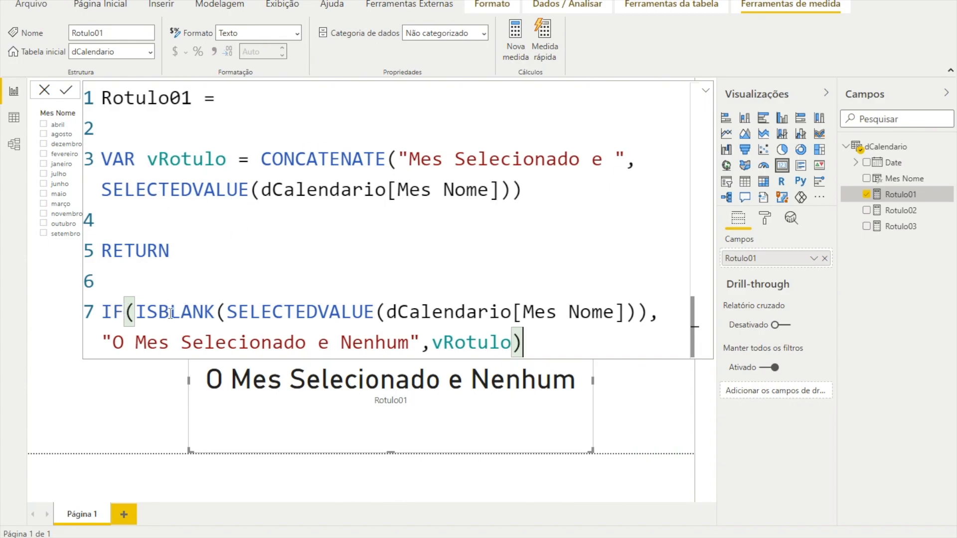
left_click(901, 212)
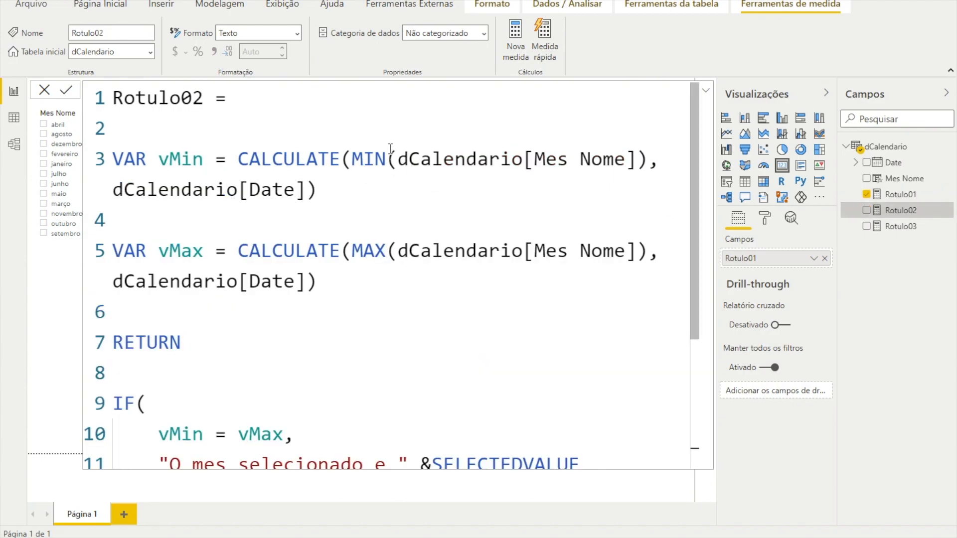
scroll(369, 282, "down", 3)
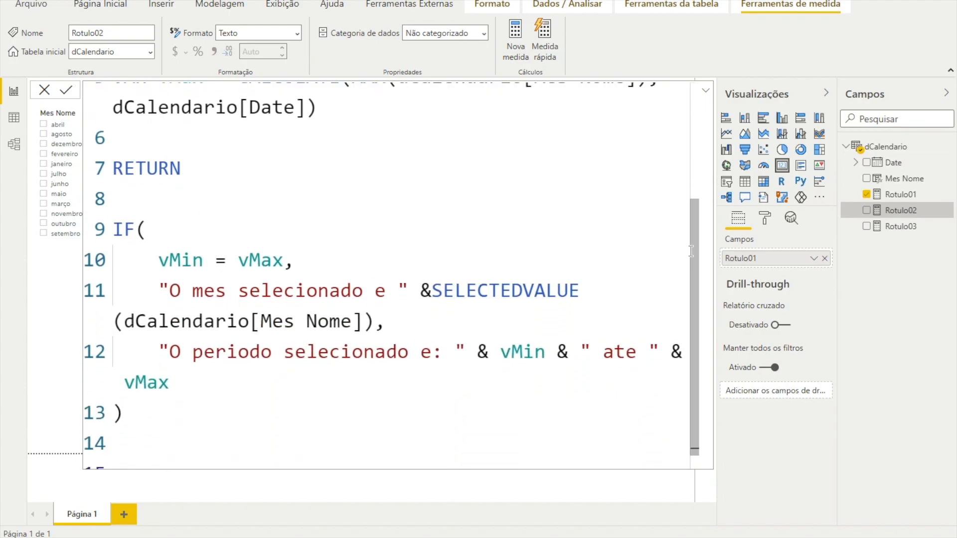
left_click(892, 228)
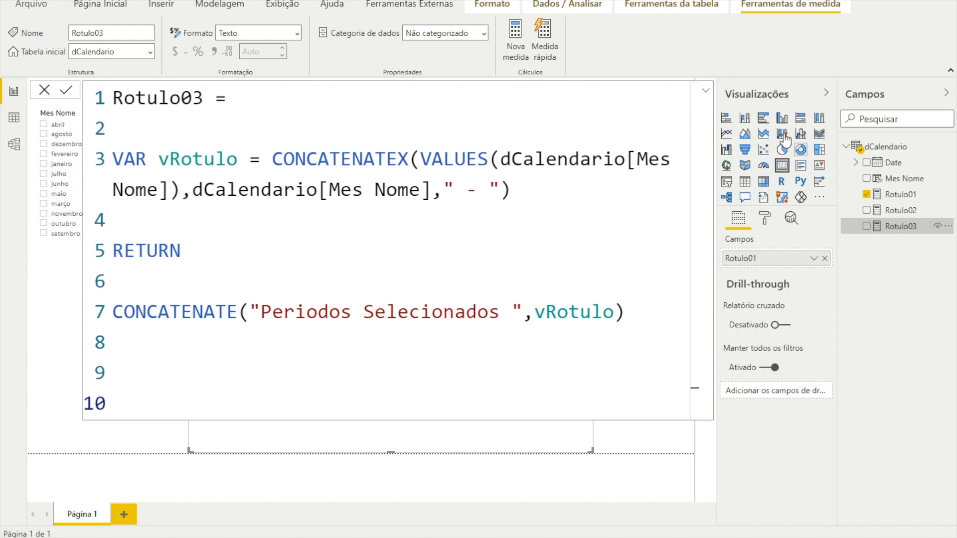
left_click(710, 101)
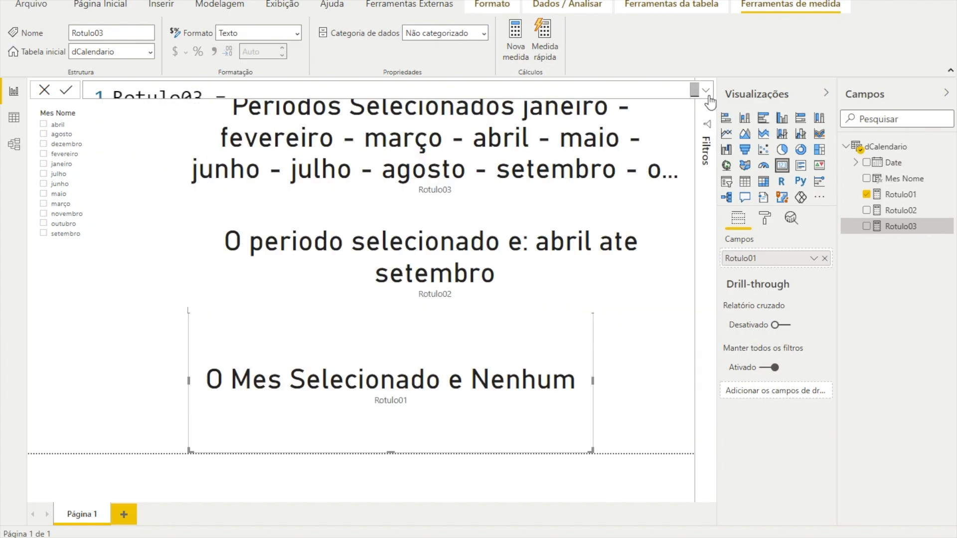
left_click(665, 304)
left_click(645, 374)
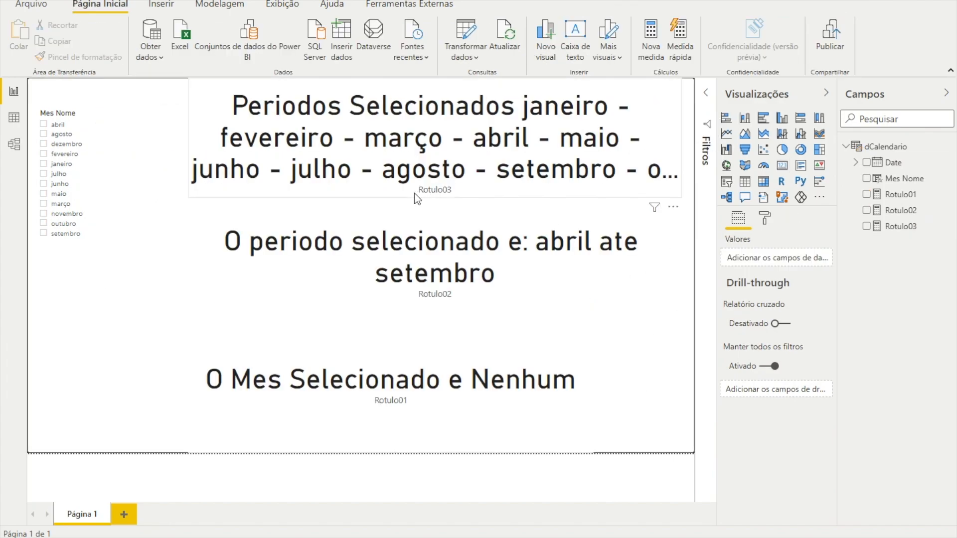